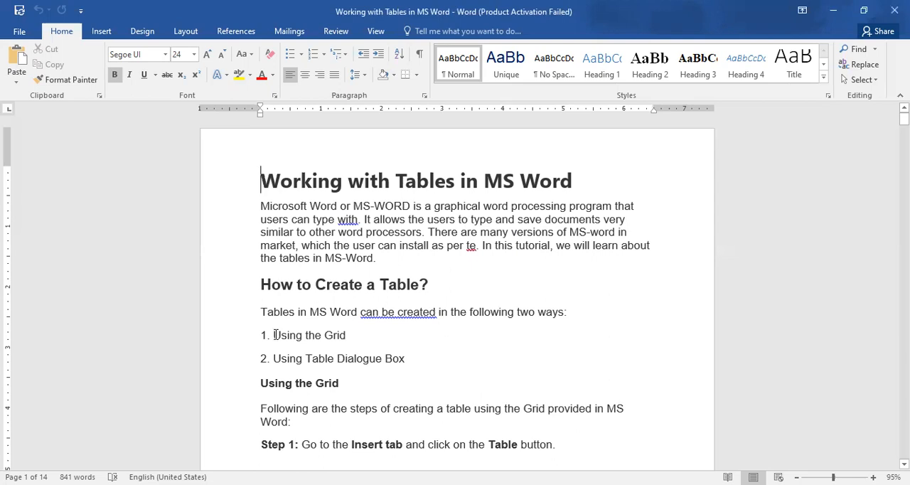
drag(275, 335, 416, 366)
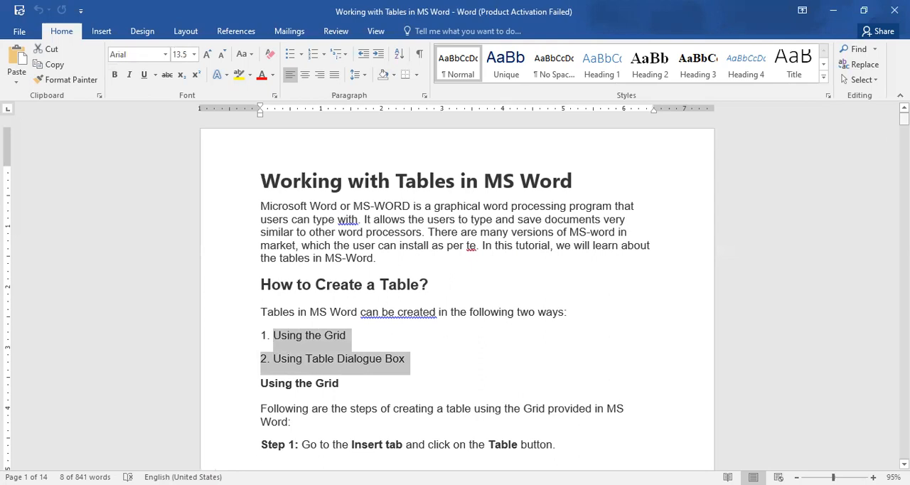
drag(904, 119, 904, 126)
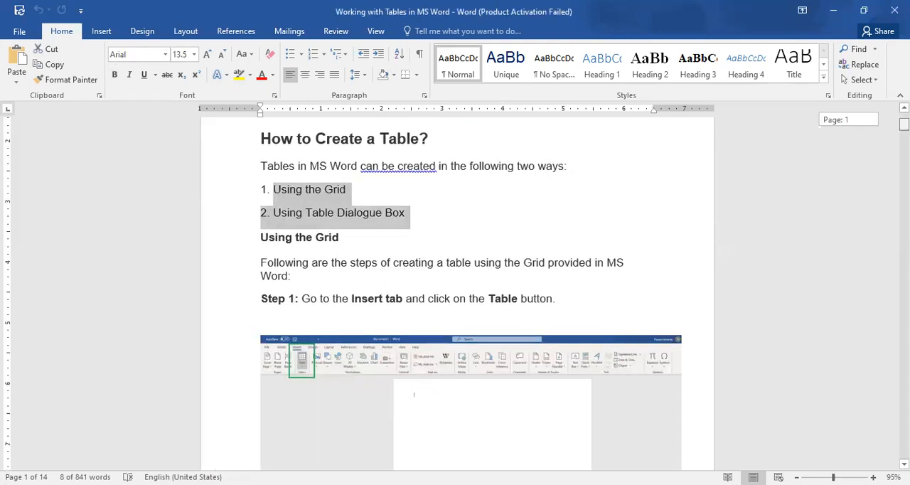
click(101, 33)
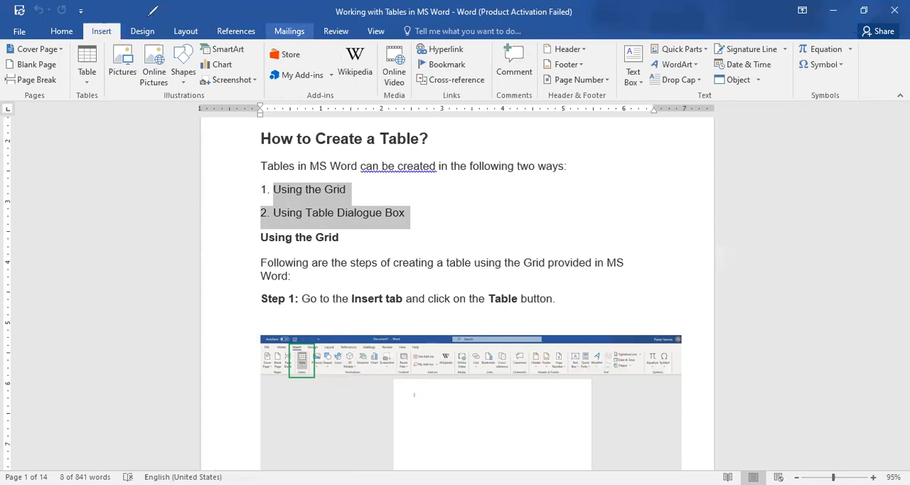
drag(108, 31, 120, 16)
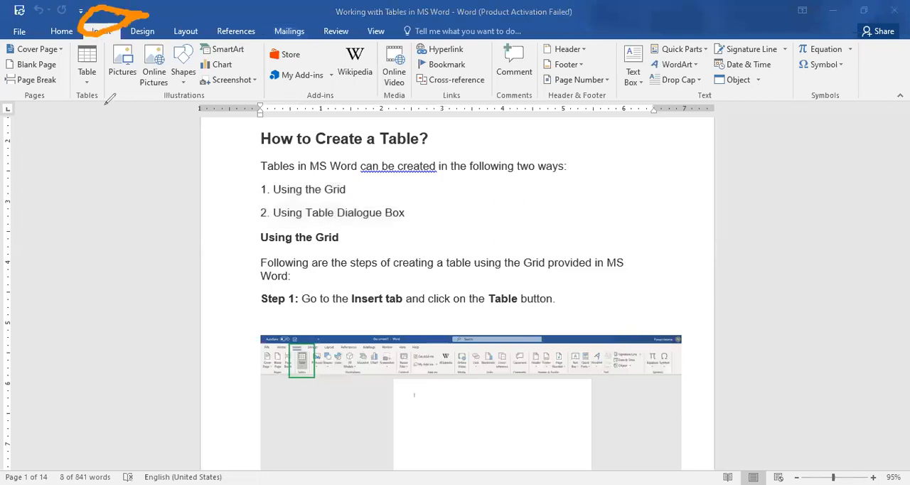
drag(83, 90, 106, 81)
key(e)
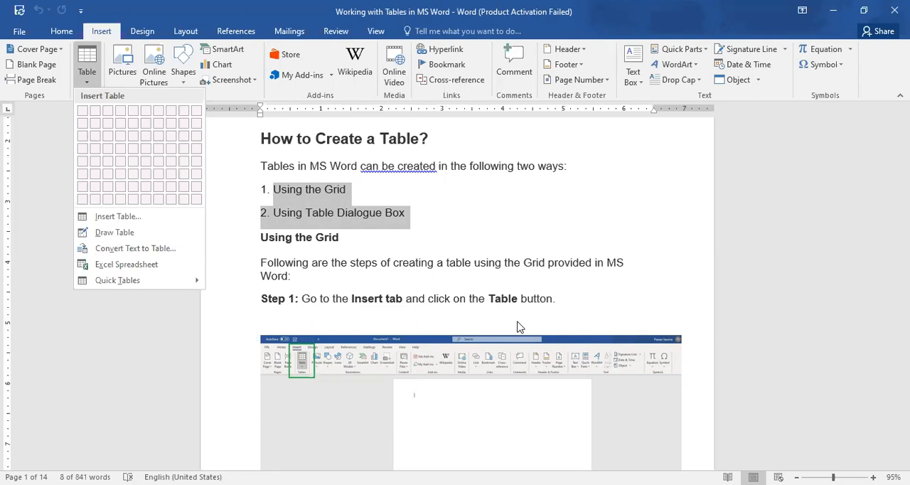
click(566, 305)
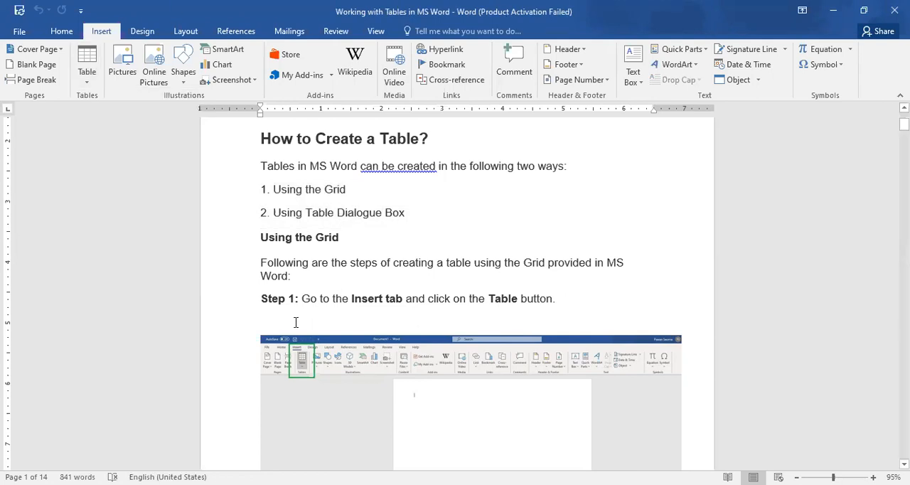
Add an empty line below Step 1 of the Using the Grid section and insert a 6x4 table there from the grid
click(279, 310)
click(267, 319)
key(Delete)
key(Return)
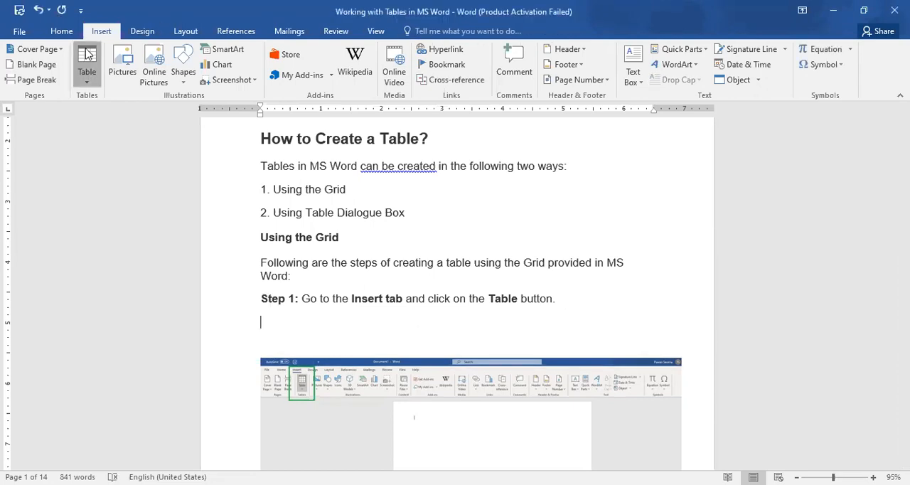
click(87, 71)
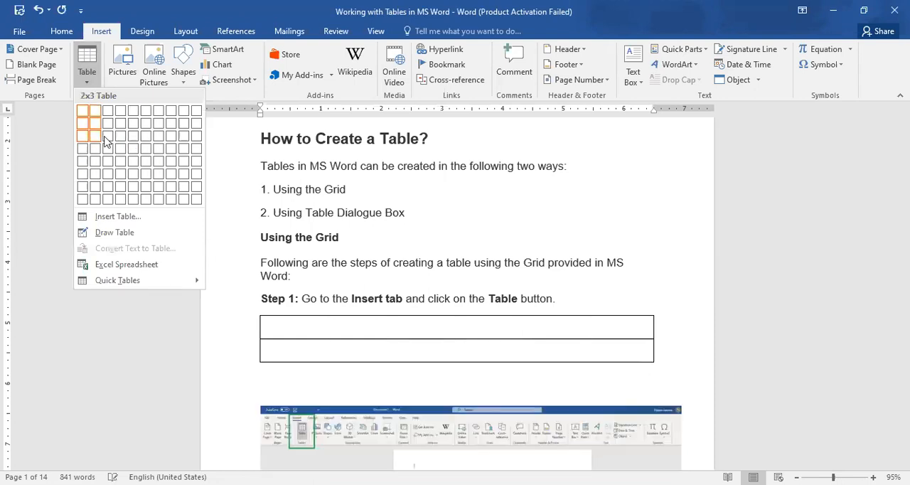
click(150, 157)
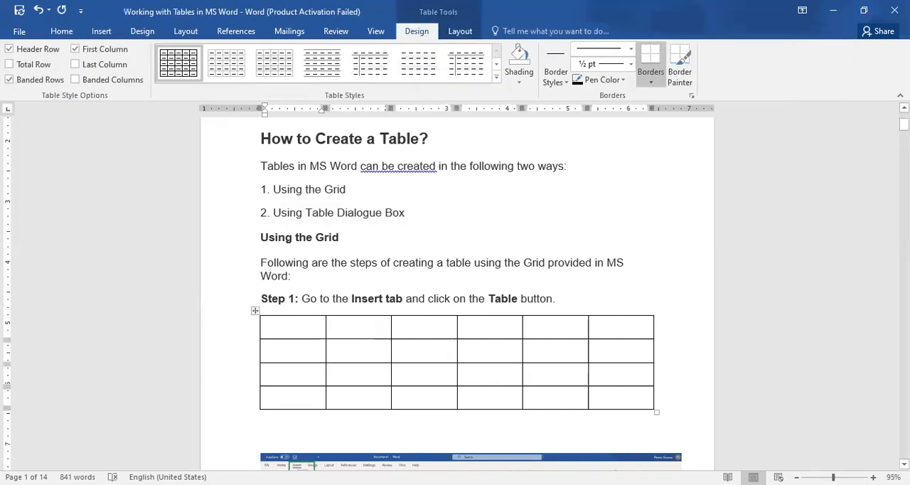
Add an empty line below the Using Table Dialogue Box heading
scroll(457, 292, down, 8)
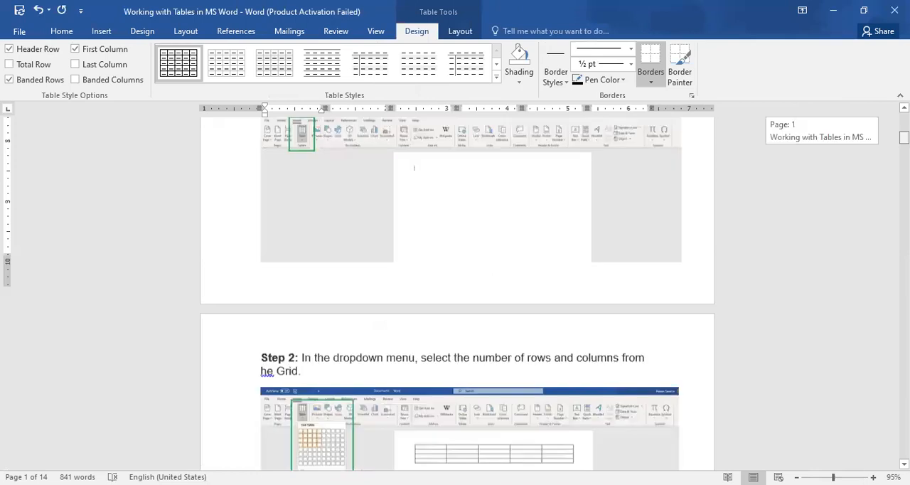
scroll(457, 292, down, 3)
scroll(457, 292, down, 1)
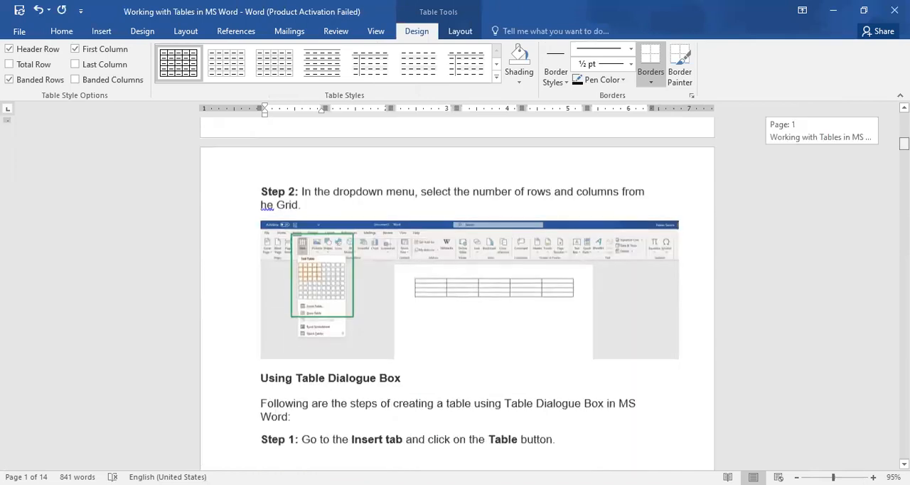
scroll(457, 291, down, 1)
scroll(457, 291, down, 1)
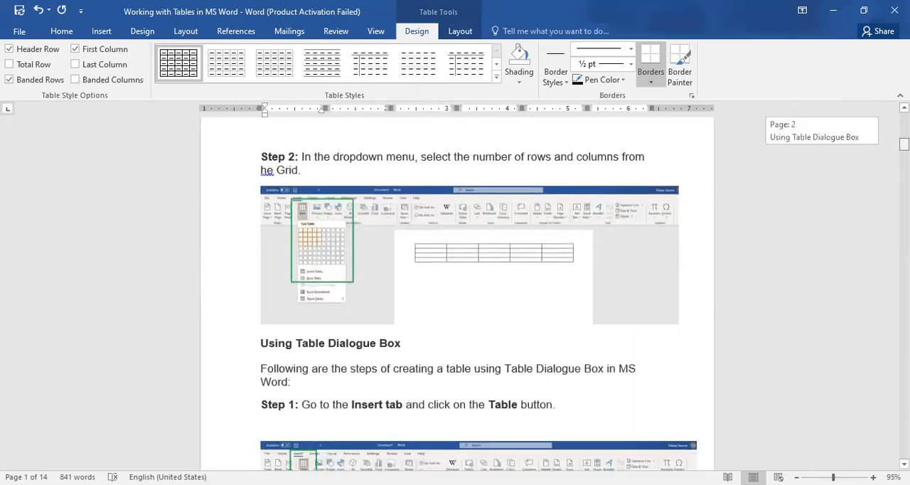
scroll(456, 292, down, 4)
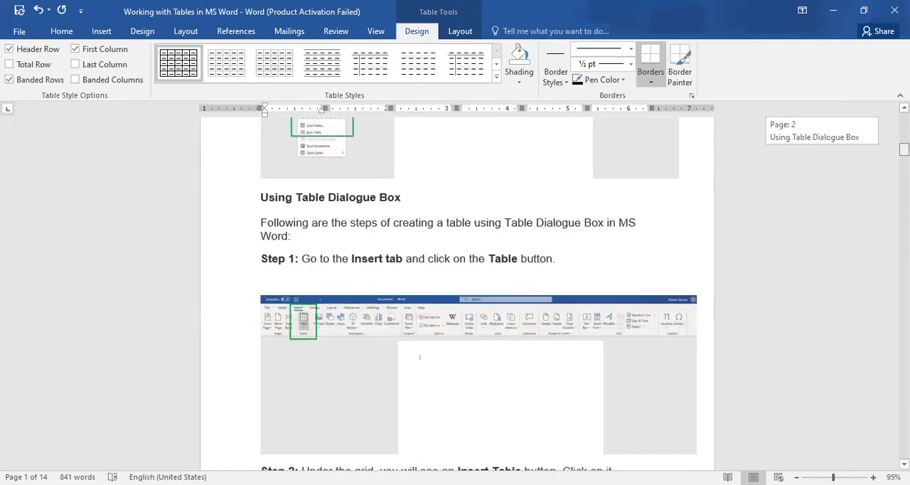
scroll(456, 291, down, 1)
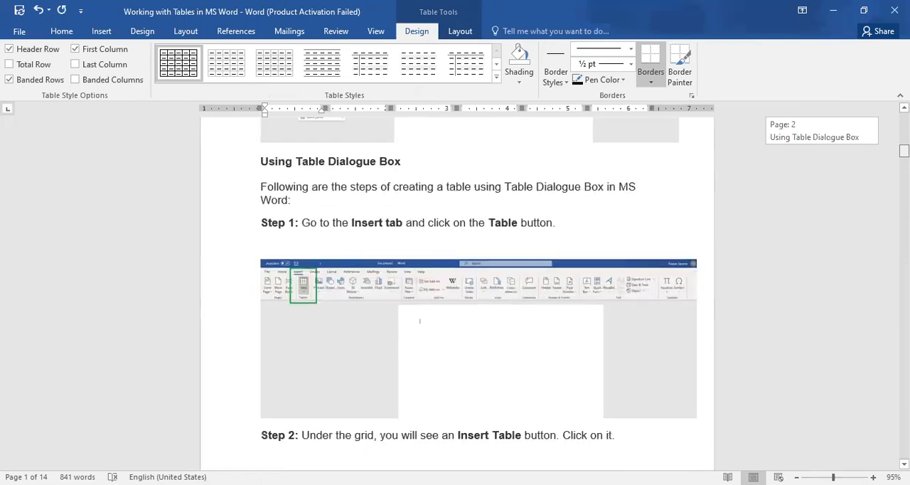
scroll(457, 291, up, 1)
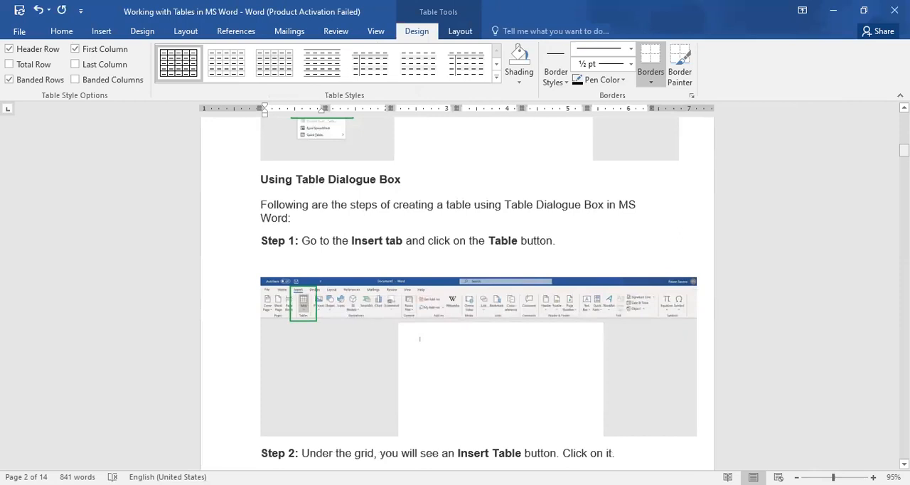
scroll(457, 292, up, 1)
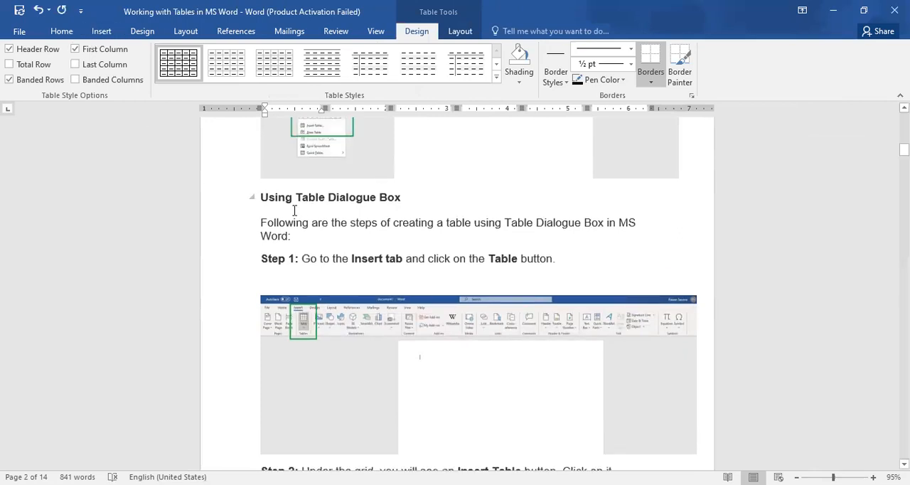
click(428, 200)
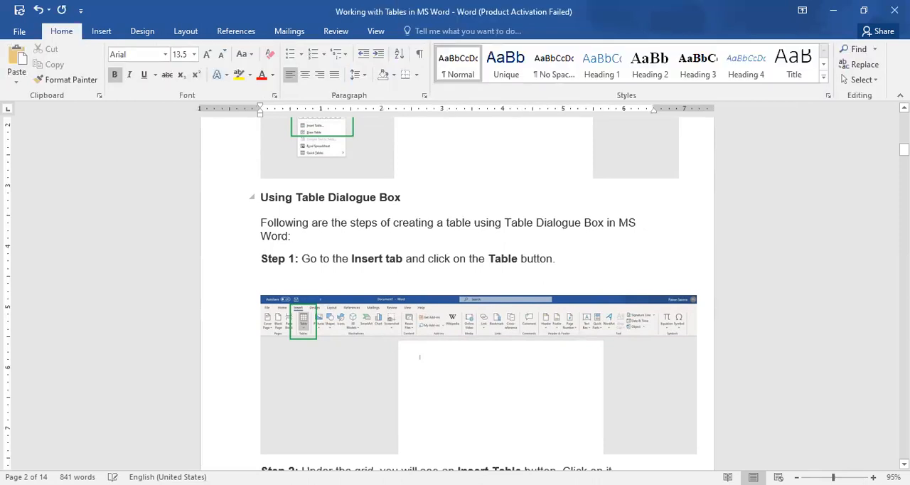
key(Return)
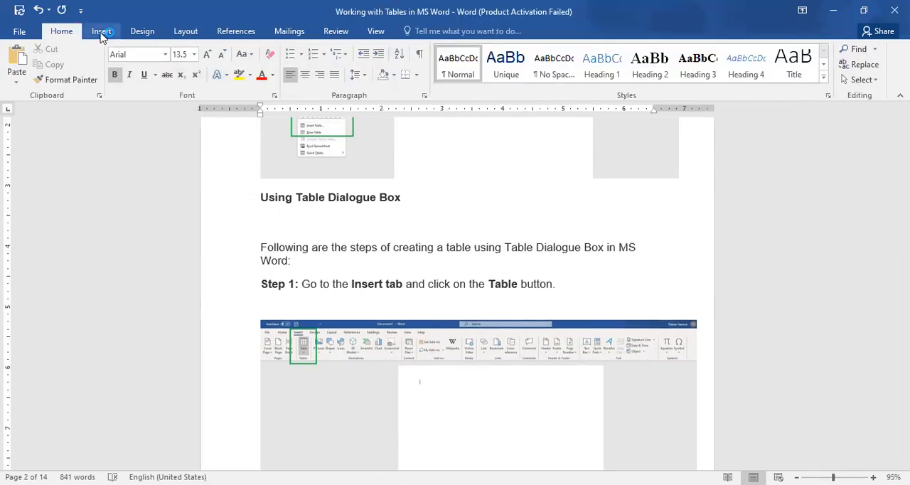
Try to open the Insert Table dialog for the empty line and dismiss the document template errors
click(101, 31)
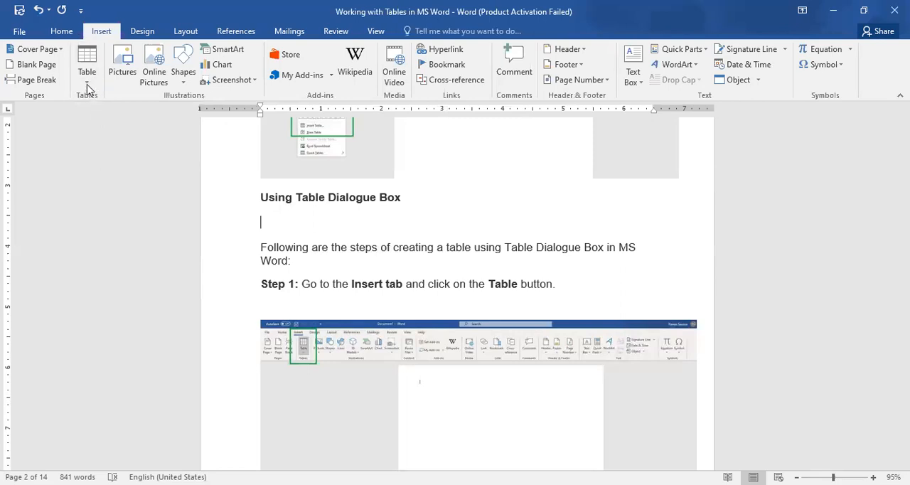
click(87, 80)
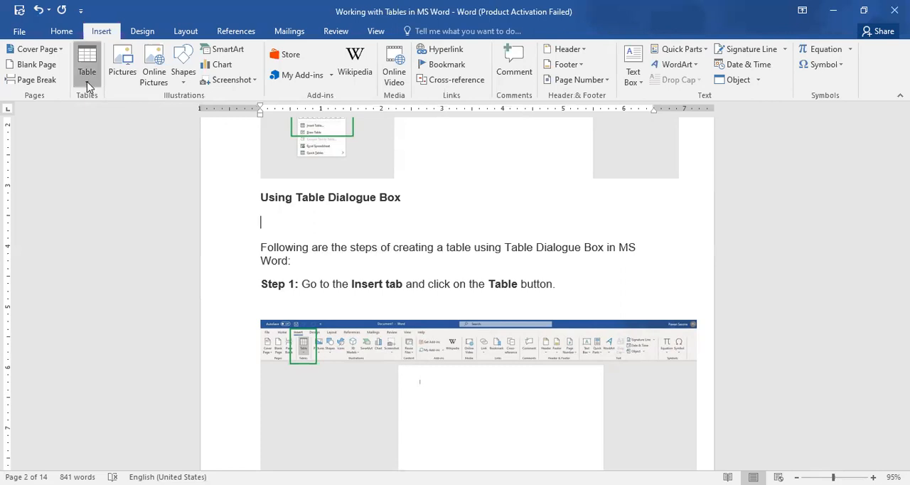
click(115, 219)
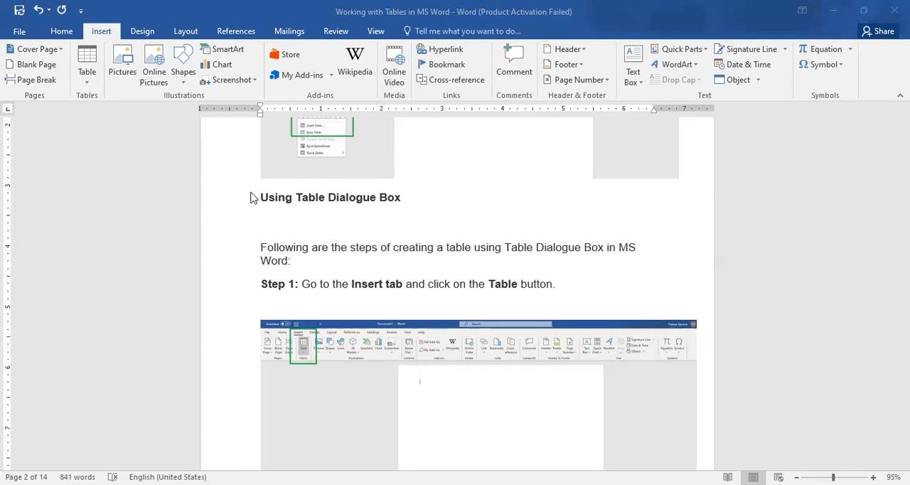
click(563, 65)
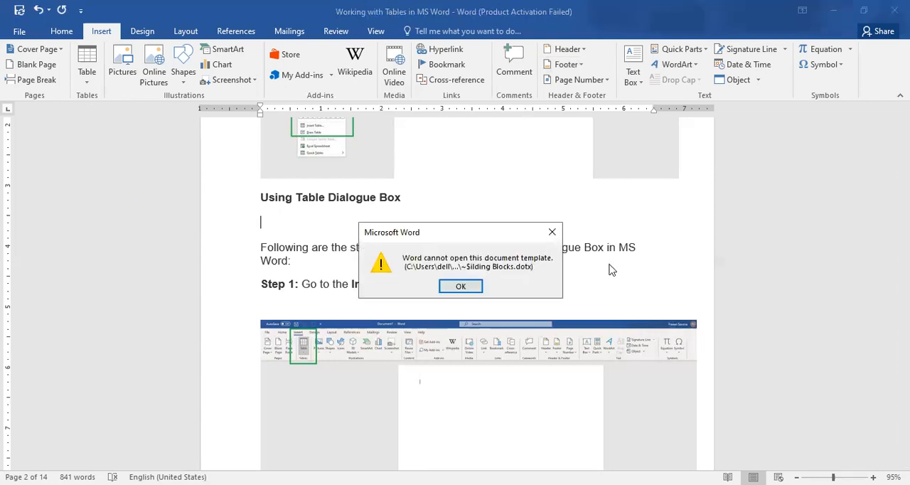
click(553, 234)
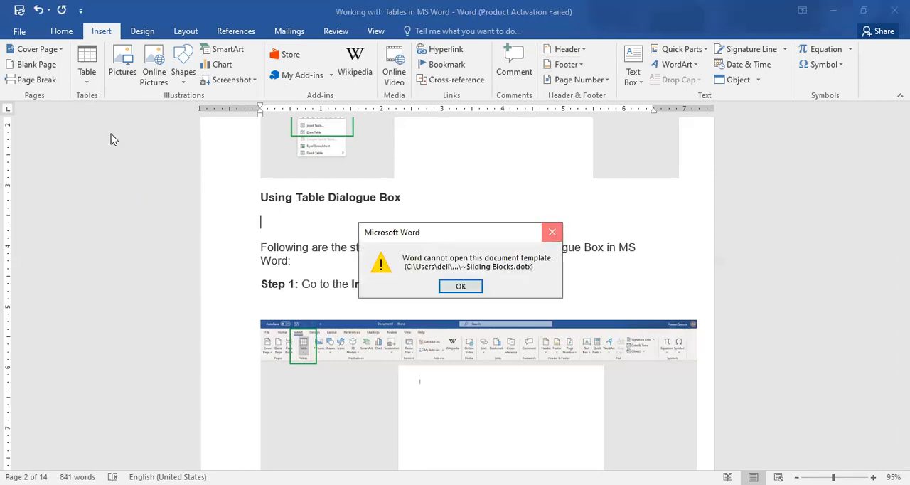
click(471, 292)
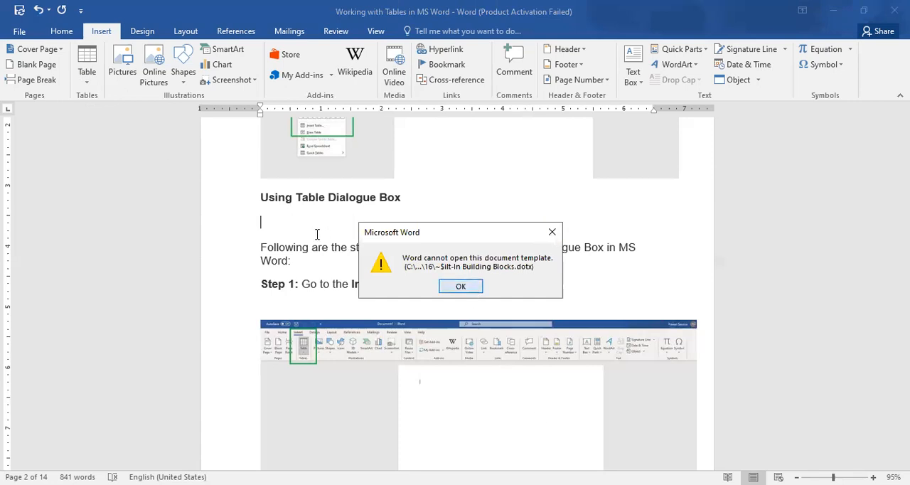
click(286, 229)
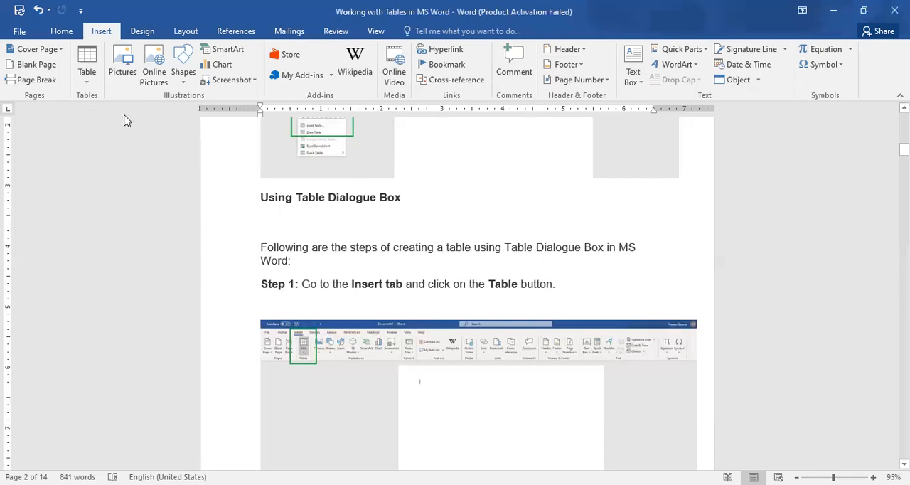
Start inserting a table through the Insert Table dialog with 10 columns and 6 rows
click(87, 80)
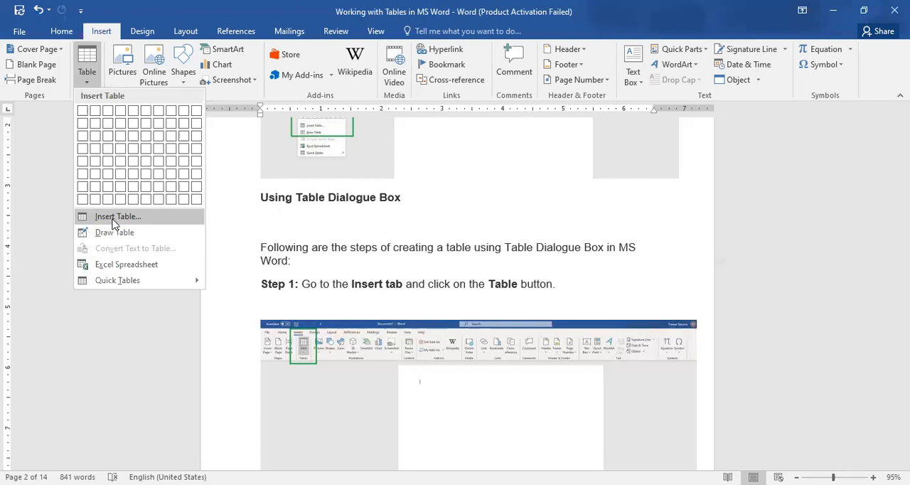
click(113, 217)
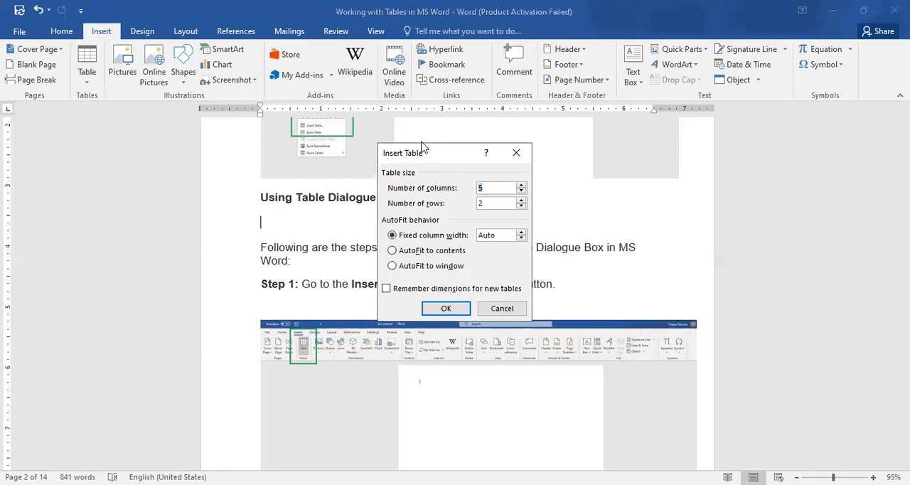
drag(422, 146, 407, 117)
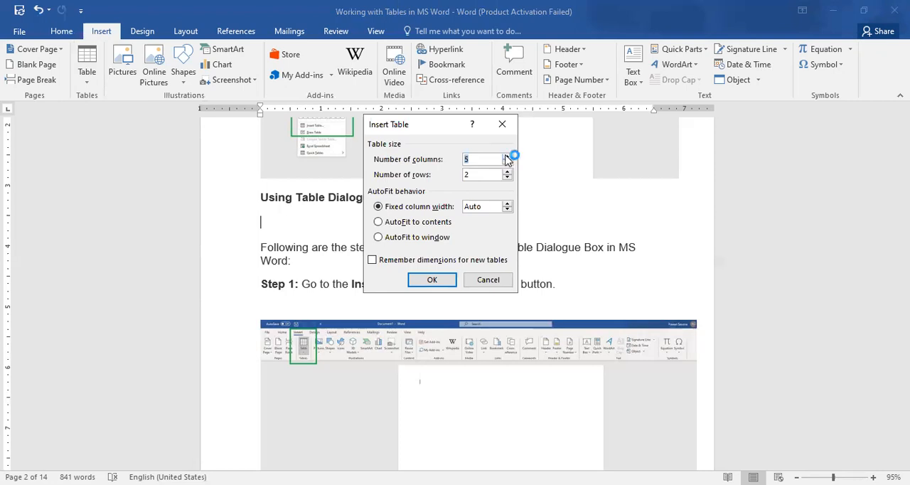
click(507, 155)
click(507, 157)
click(507, 157)
click(507, 156)
click(507, 156)
click(508, 178)
Try out different fixed column widths for the new table
click(510, 208)
click(507, 209)
click(507, 209)
click(507, 209)
click(507, 209)
click(508, 209)
click(507, 210)
click(507, 211)
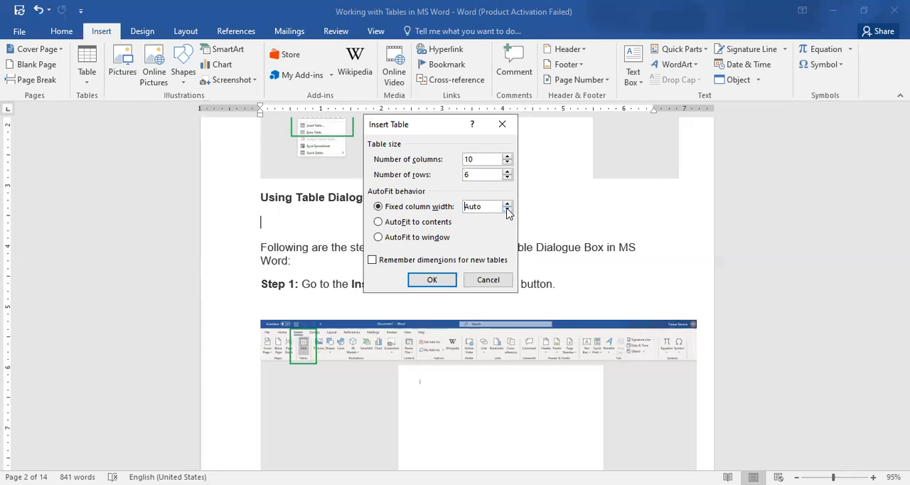
Insert the table with AutoFit to contents and enlarge it to about 4.2 inches wide
click(377, 222)
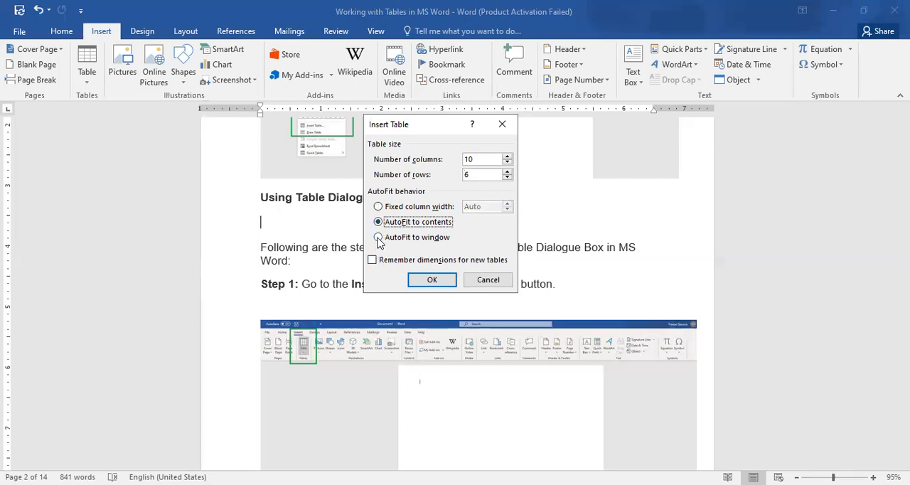
click(378, 237)
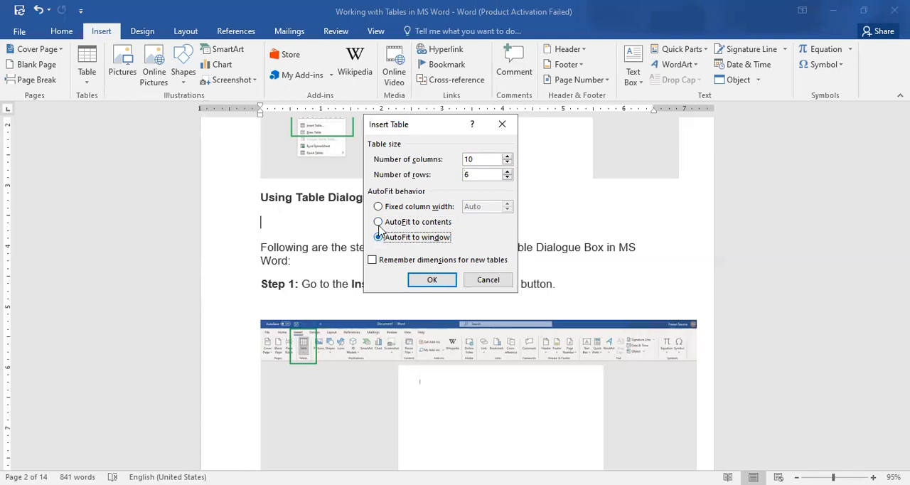
click(371, 261)
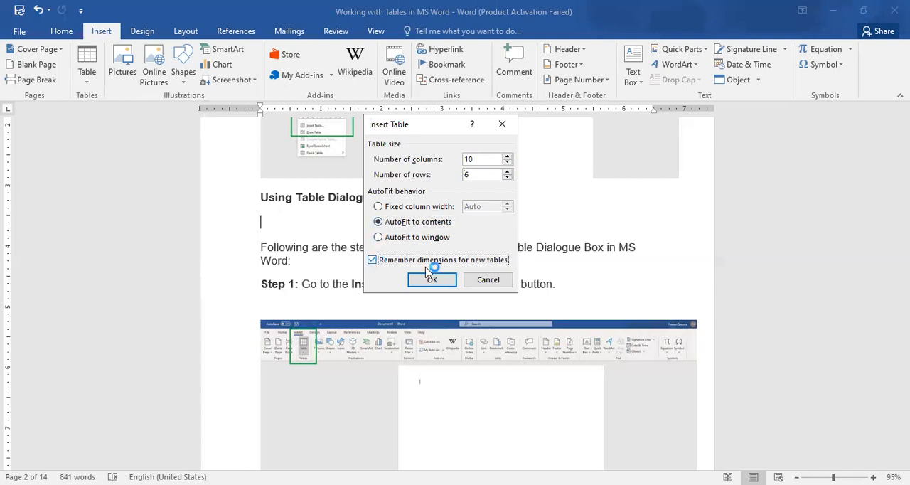
key(space)
click(433, 280)
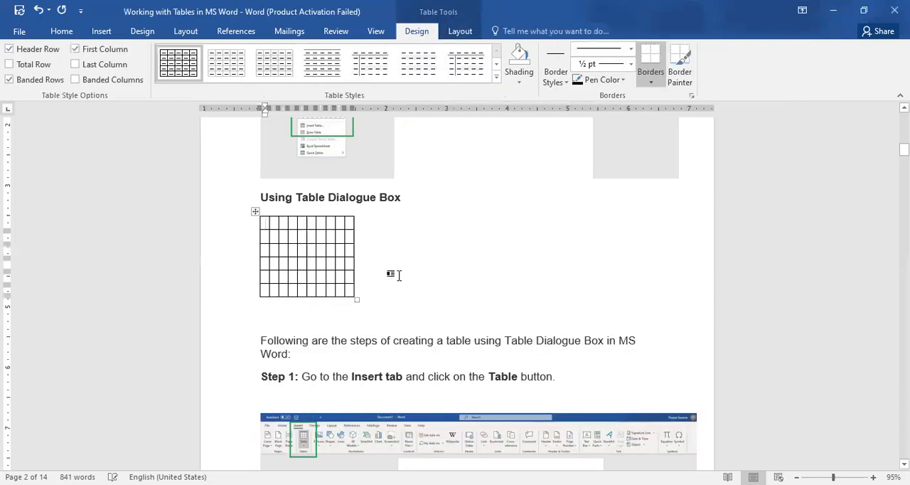
drag(357, 297, 445, 295)
drag(518, 305, 518, 305)
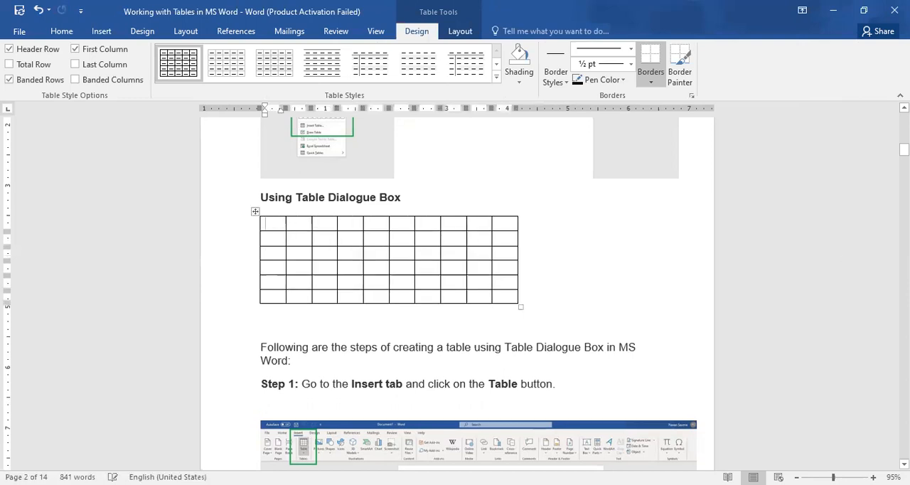
Add an empty line below Step 1 in the Changing Layout of a Table section
drag(904, 150, 904, 189)
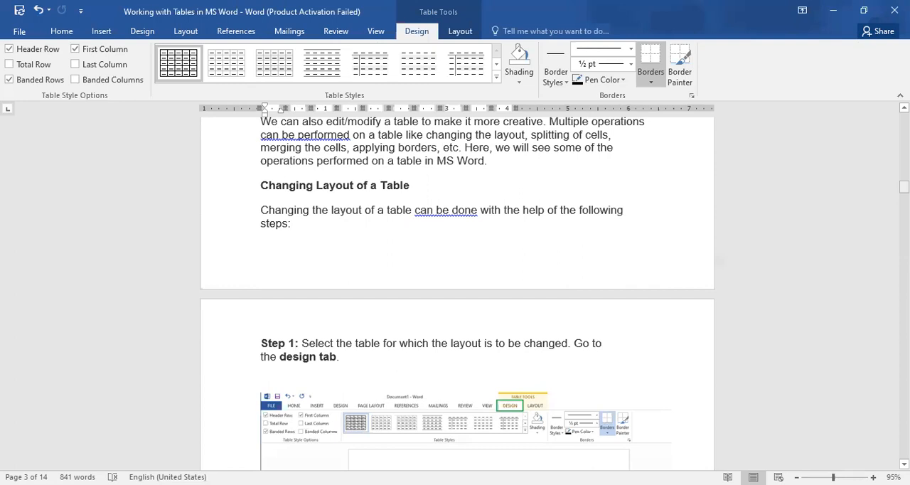
drag(904, 187, 904, 188)
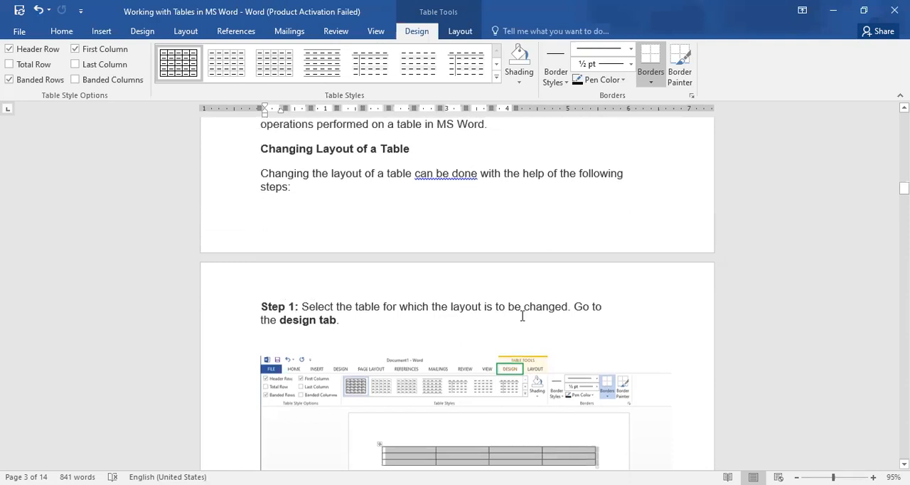
click(309, 330)
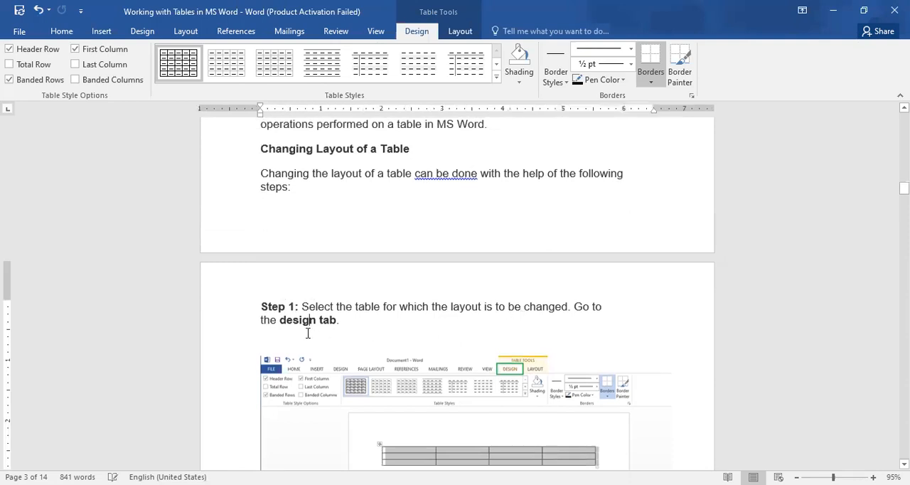
click(357, 329)
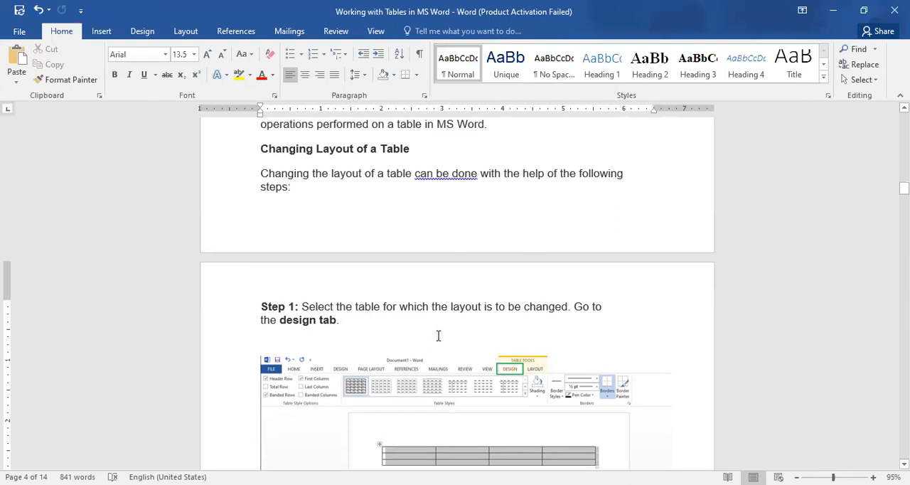
key(Return)
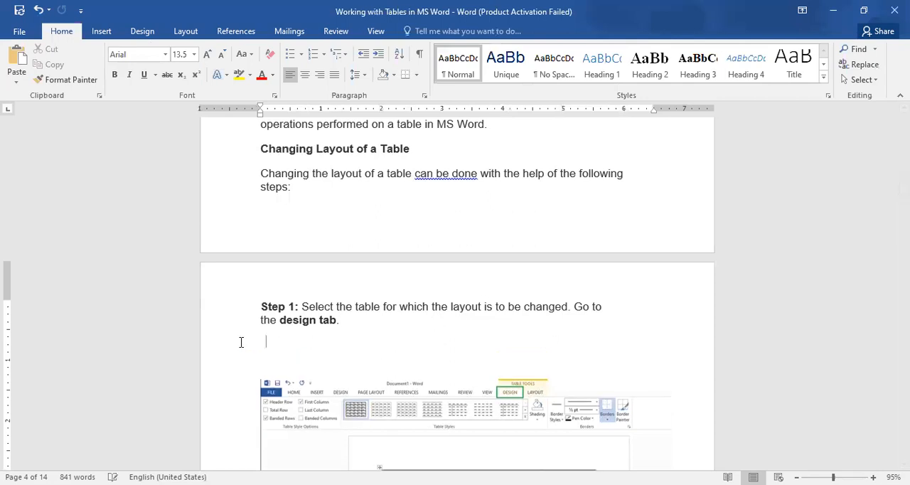
Remove the 10-column, 6-row table under the Using Table Dialogue Box heading
drag(904, 188, 903, 147)
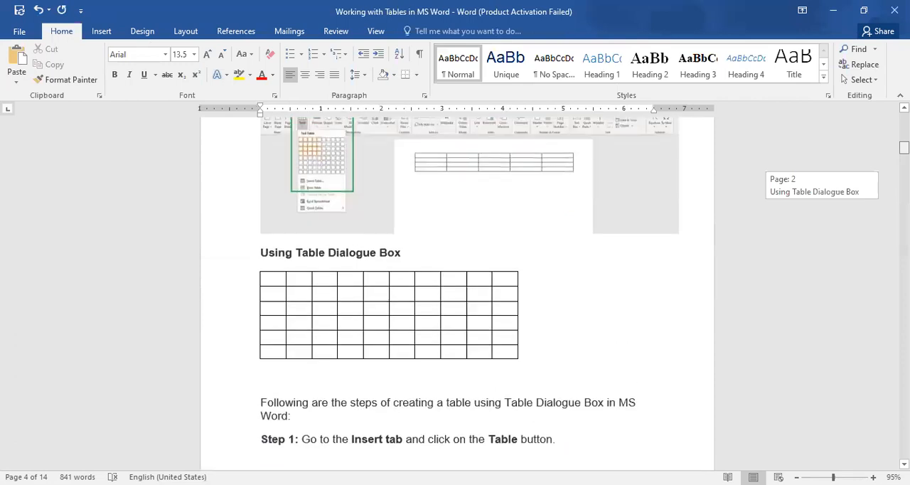
click(410, 314)
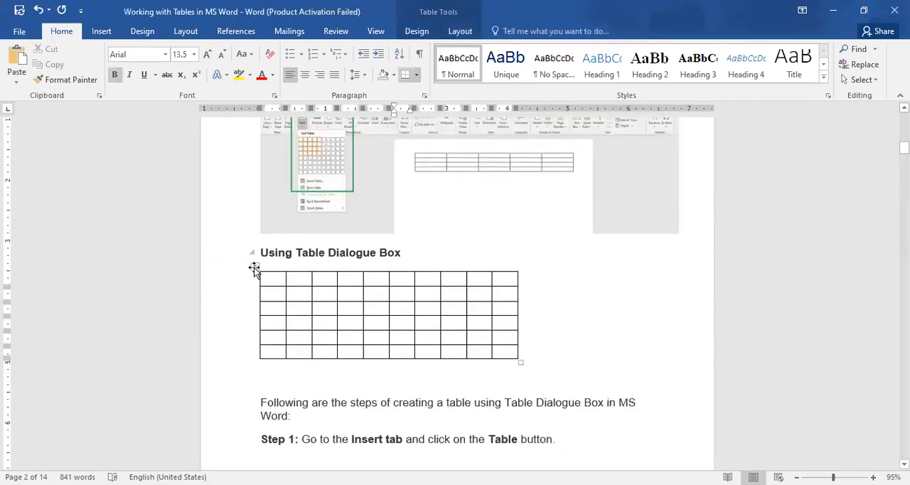
click(254, 268)
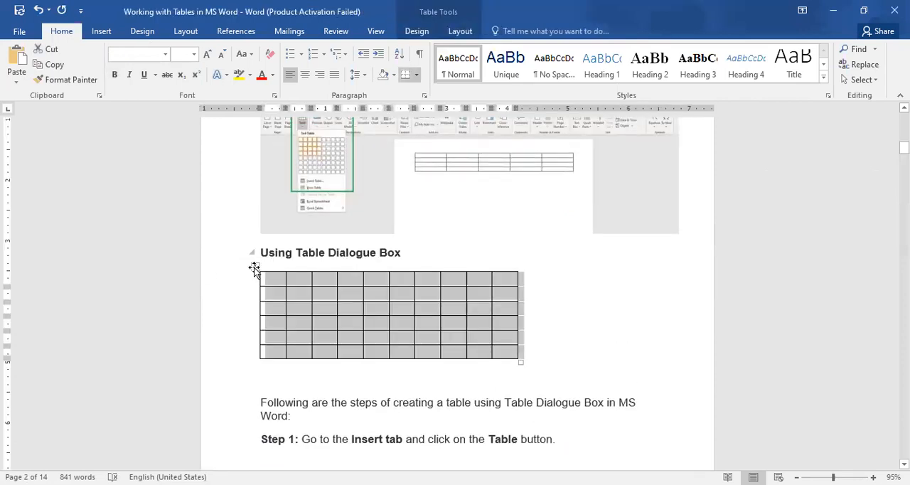
key(BackSpace)
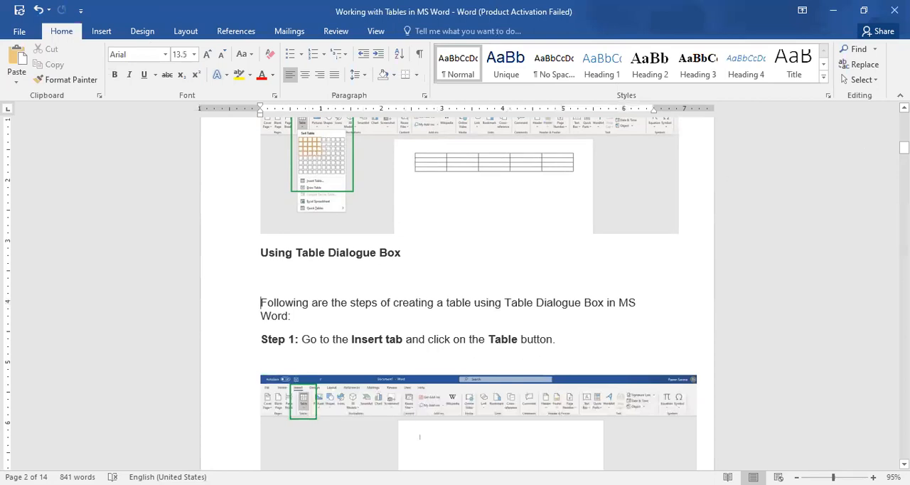
Move the six-column, four-row table from Step 1 on the first page to below Step 1 of Changing Layout of a Table
drag(903, 147, 904, 125)
key(BackSpace)
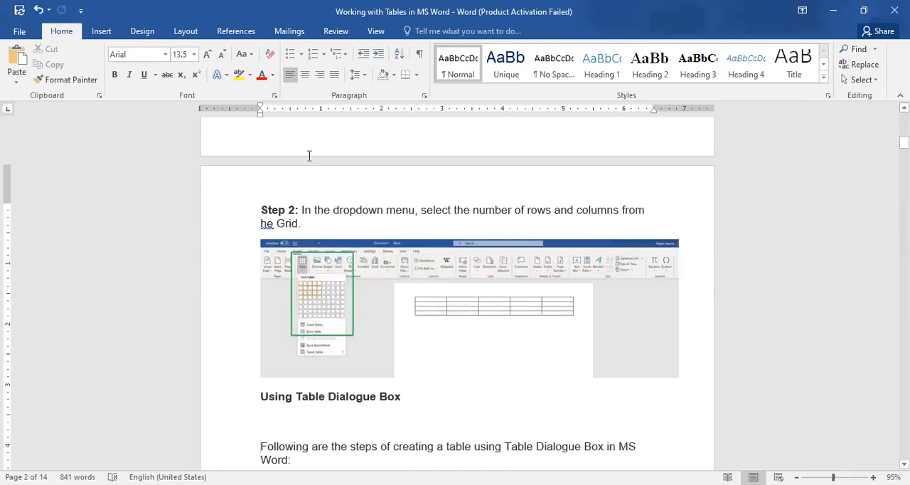
scroll(456, 294, up, 5)
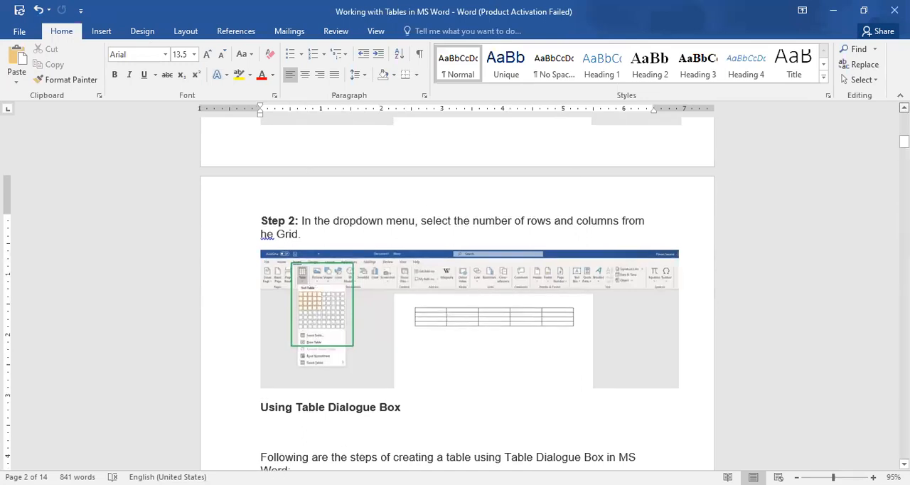
scroll(604, 183, up, 5)
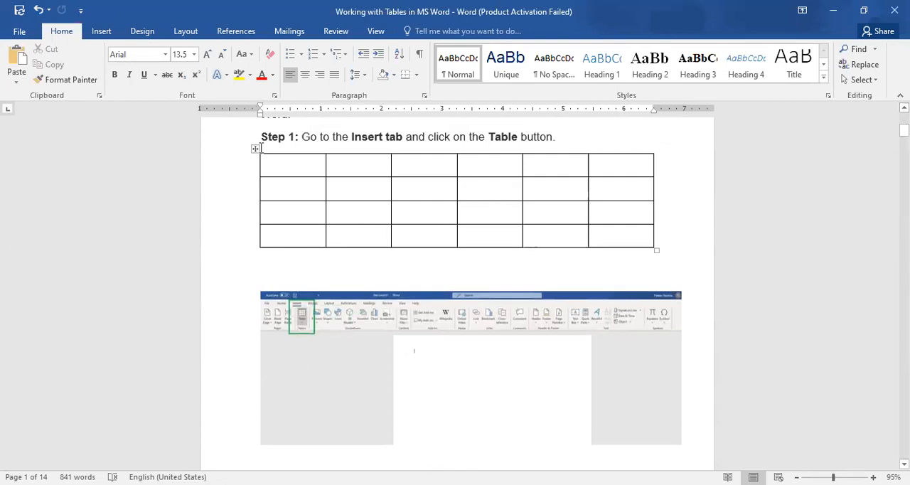
click(255, 150)
key(BackSpace)
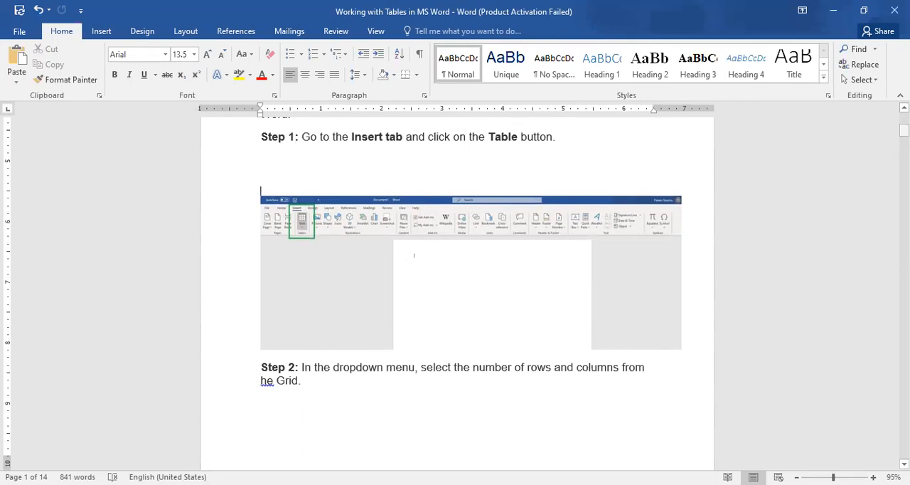
scroll(469, 291, up, 3)
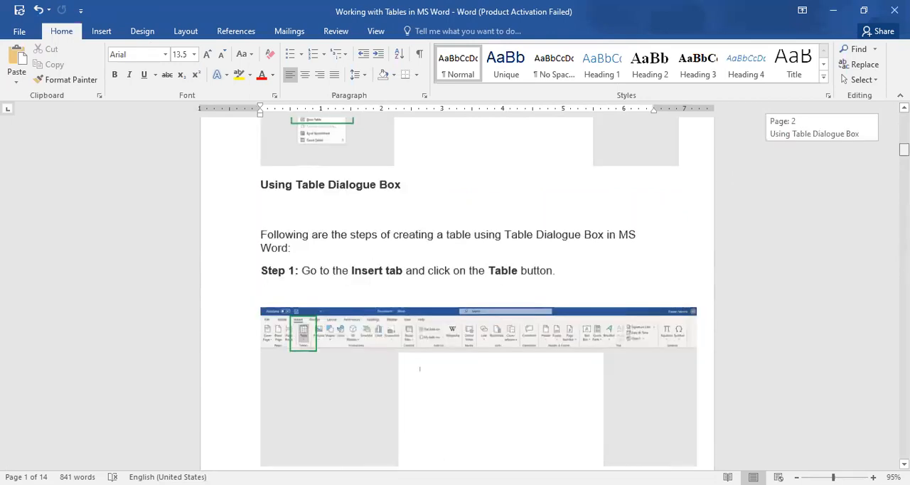
scroll(457, 291, down, 15)
scroll(278, 348, down, 5)
scroll(278, 348, up, 1)
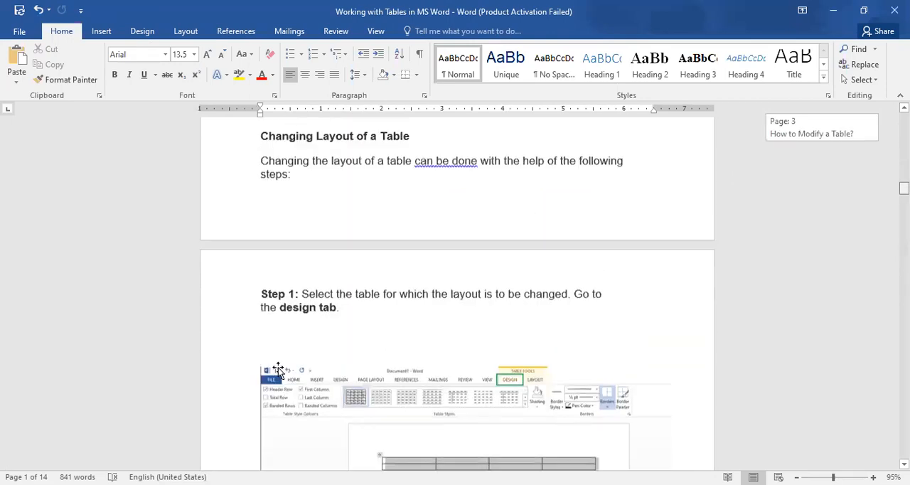
key(ctrl+v)
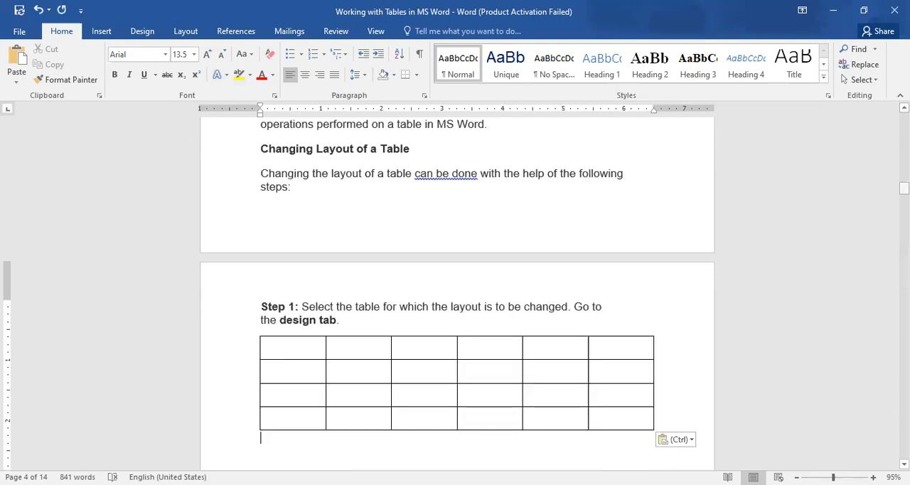
Select the pasted table, show the document formatting options and read the Step 1 and Step 2 instructions for changing the layout
scroll(292, 329, down, 1)
click(285, 321)
click(255, 295)
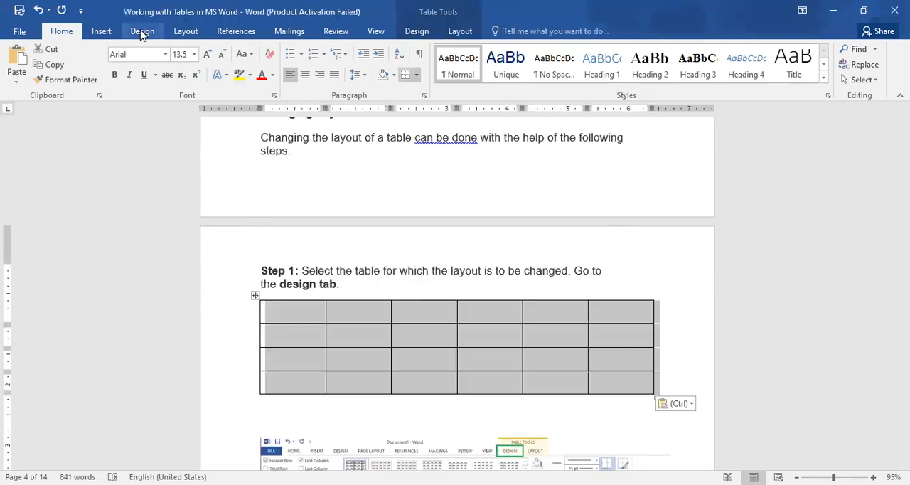
click(141, 32)
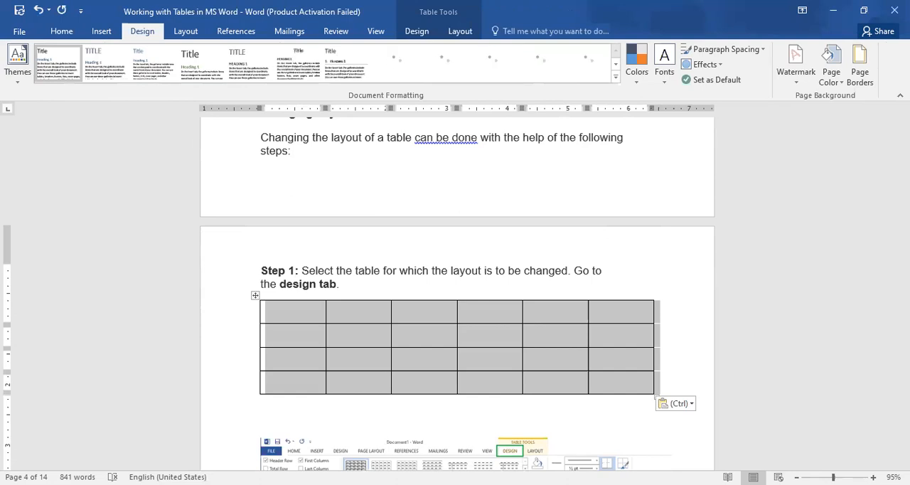
scroll(457, 293, down, 1)
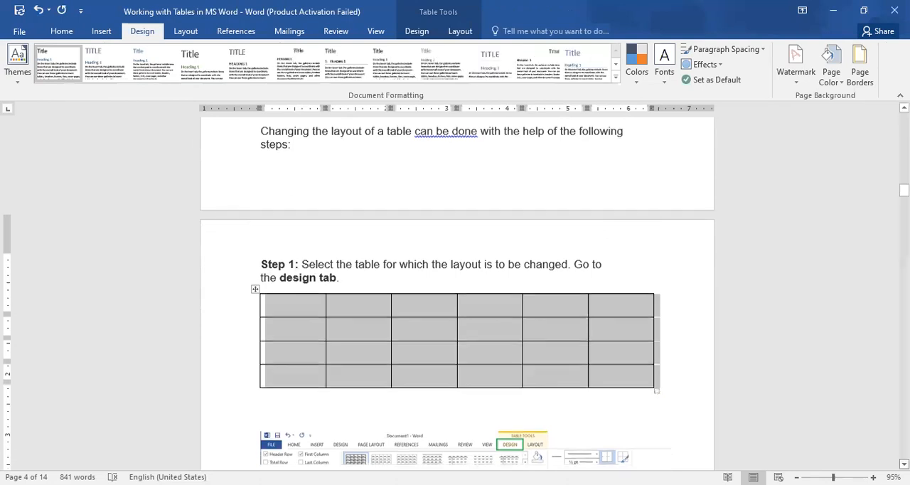
scroll(457, 293, down, 2)
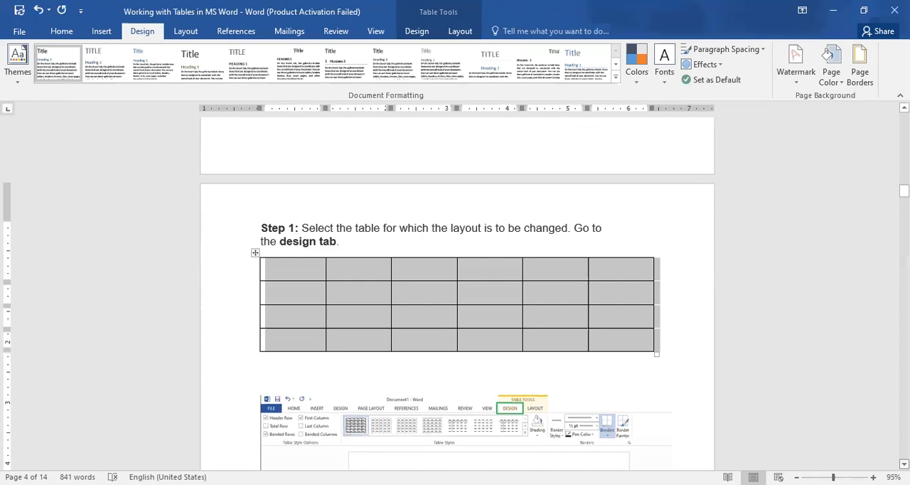
scroll(457, 292, down, 7)
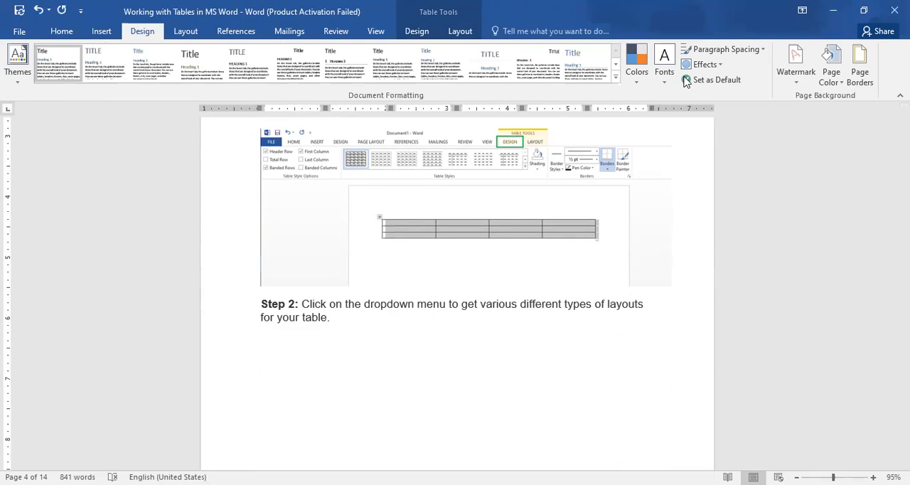
Show the table design tools for the selected table and keep the ribbon permanently expanded
click(412, 33)
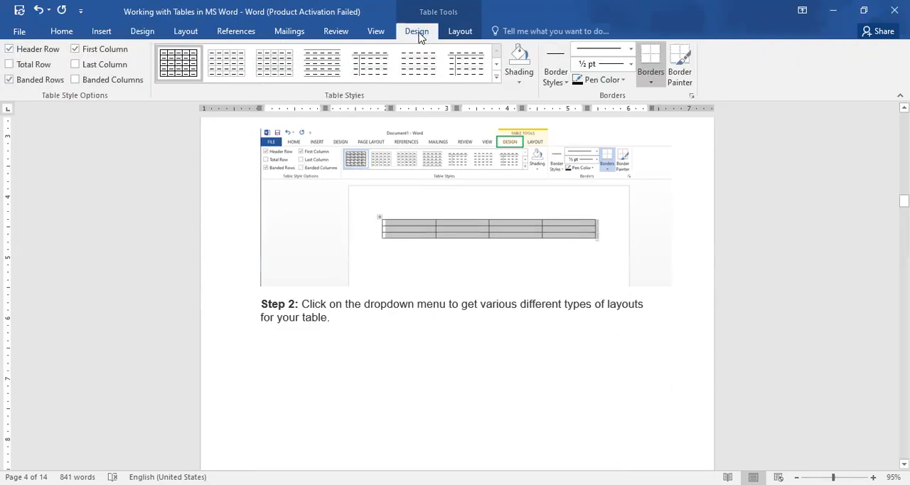
double_click(420, 36)
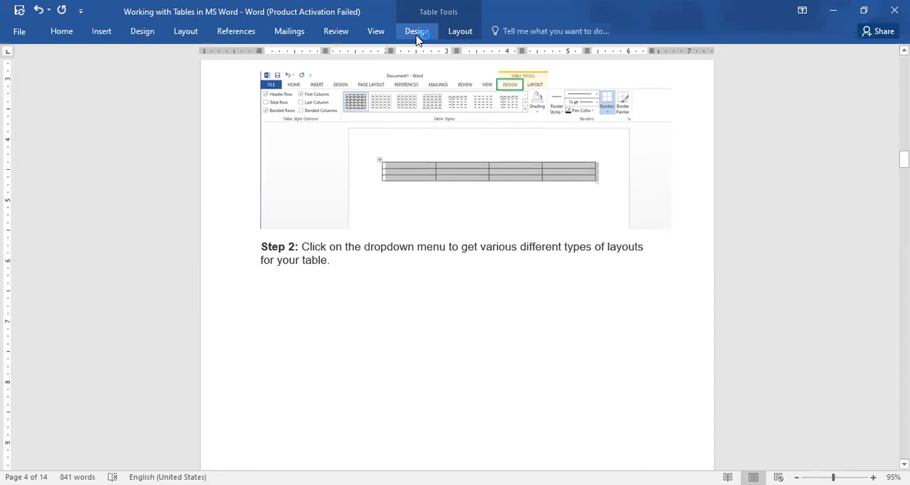
click(418, 34)
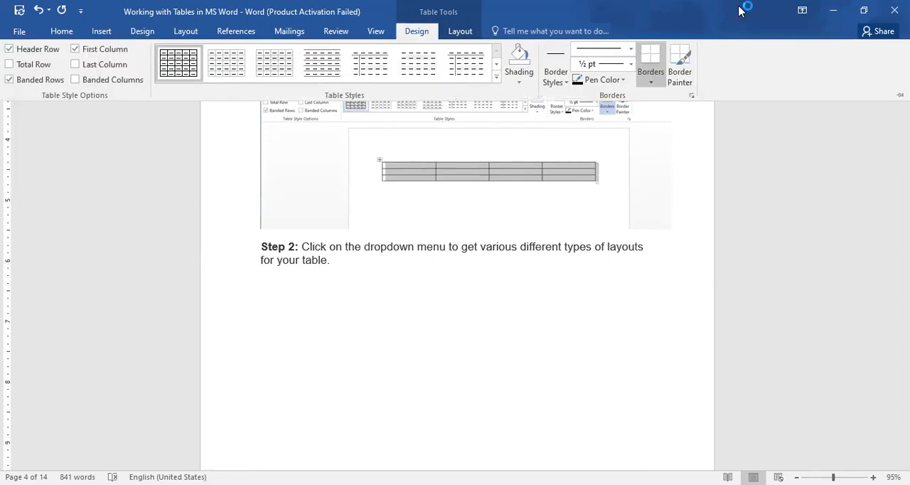
click(899, 94)
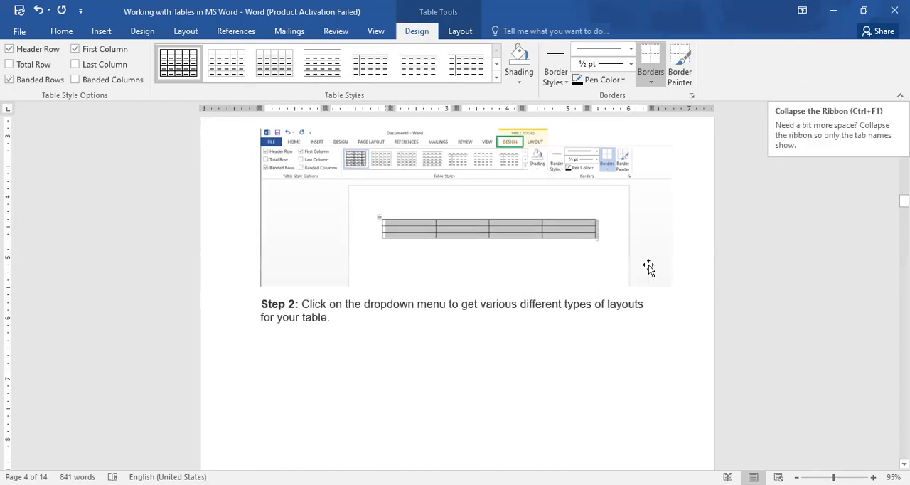
Reselect the whole table below Step 1 with its table design tools showing
click(904, 108)
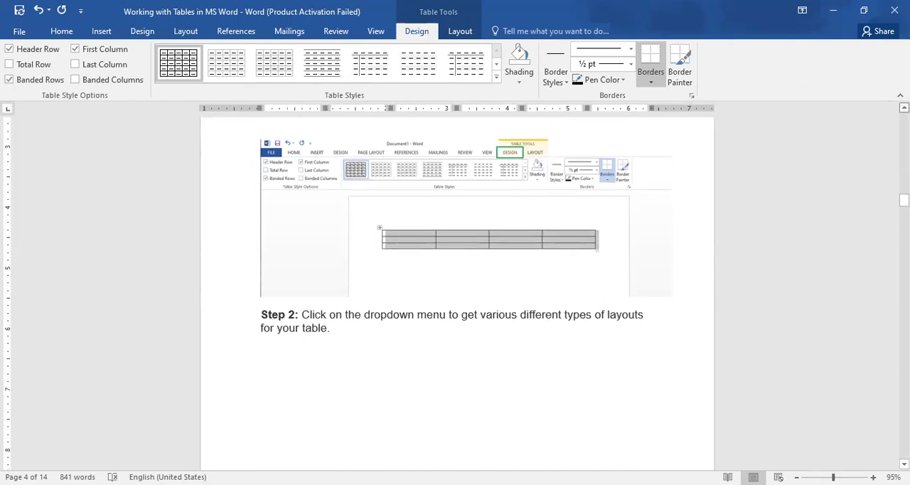
scroll(690, 169, up, 3)
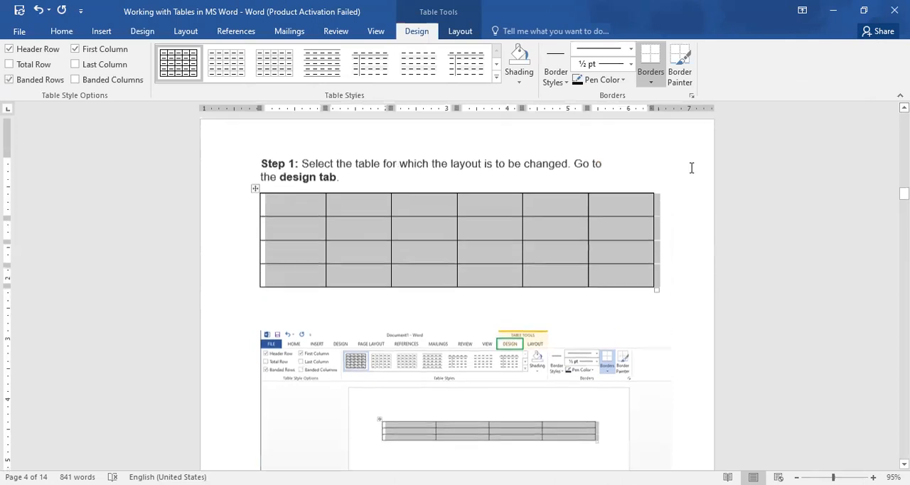
click(445, 240)
click(254, 189)
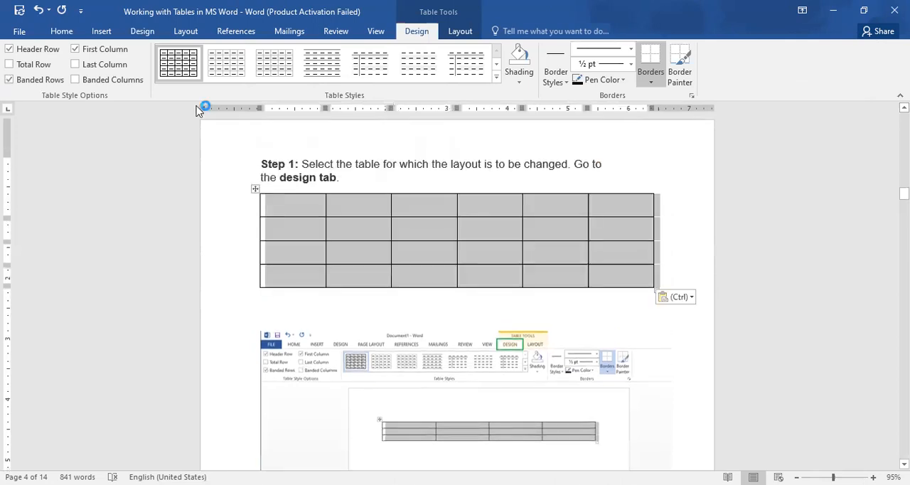
click(419, 33)
mouse_move(903, 192)
mouse_down()
mouse_move(904, 202)
mouse_move(904, 193)
mouse_up()
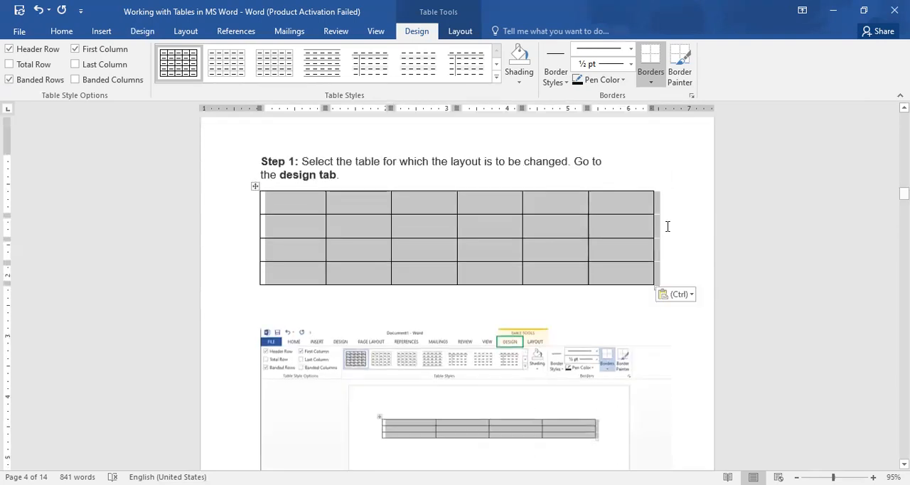
Move the table from below Step 1 to below Step 2 of Changing Layout of a Table
key(ctrl+x)
drag(903, 194, 903, 205)
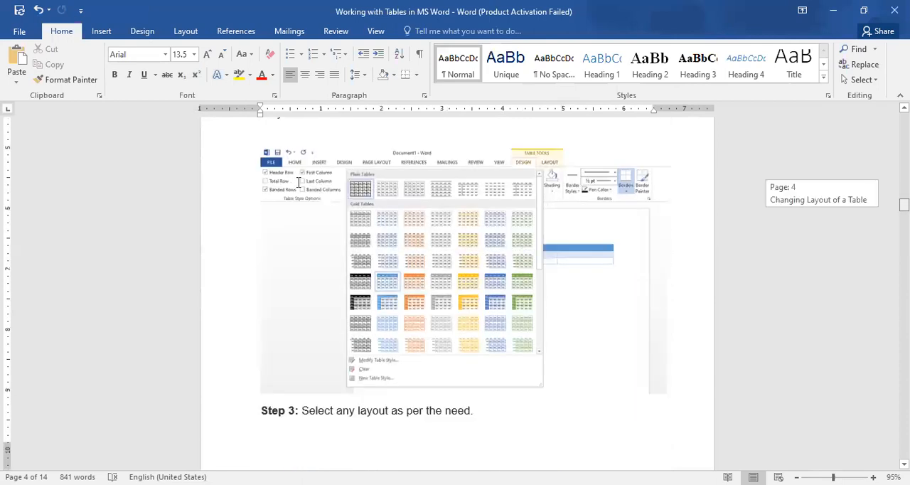
scroll(298, 182, up, 1)
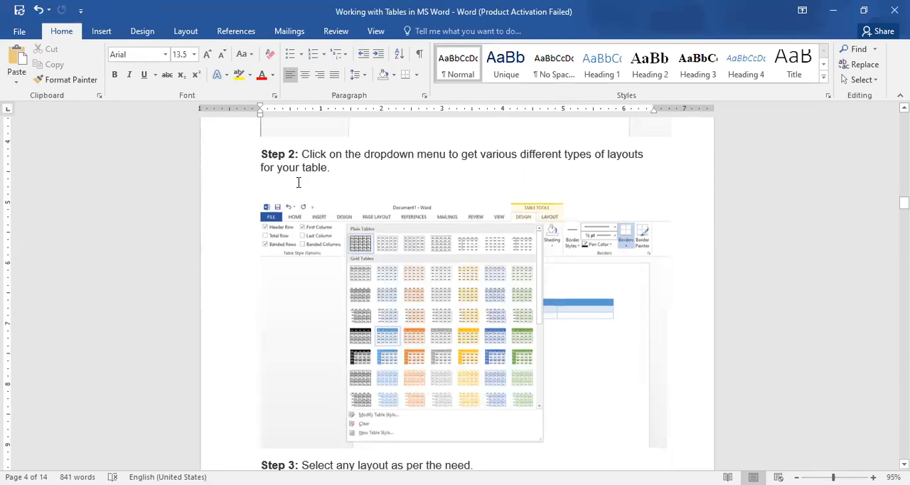
click(298, 182)
click(371, 169)
key(ctrl+v)
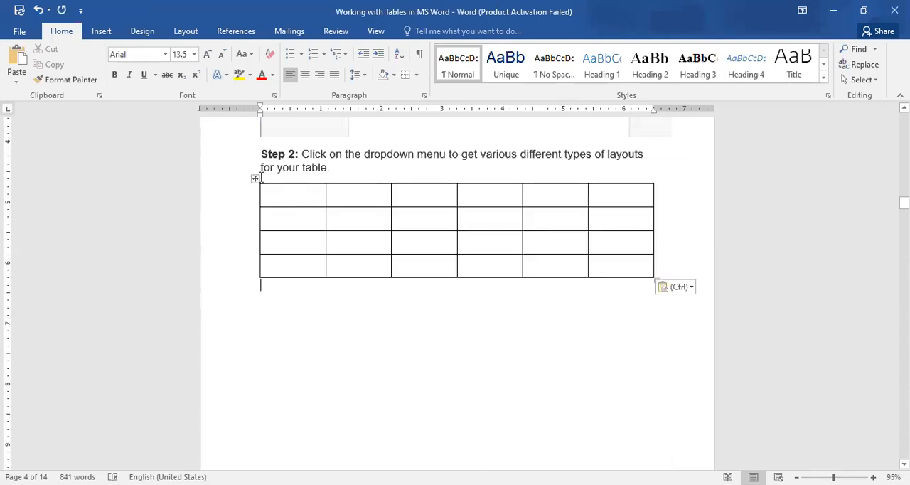
Look at the style gallery and Modify Style settings for the table below Step 2, and dismiss them without changes
click(255, 178)
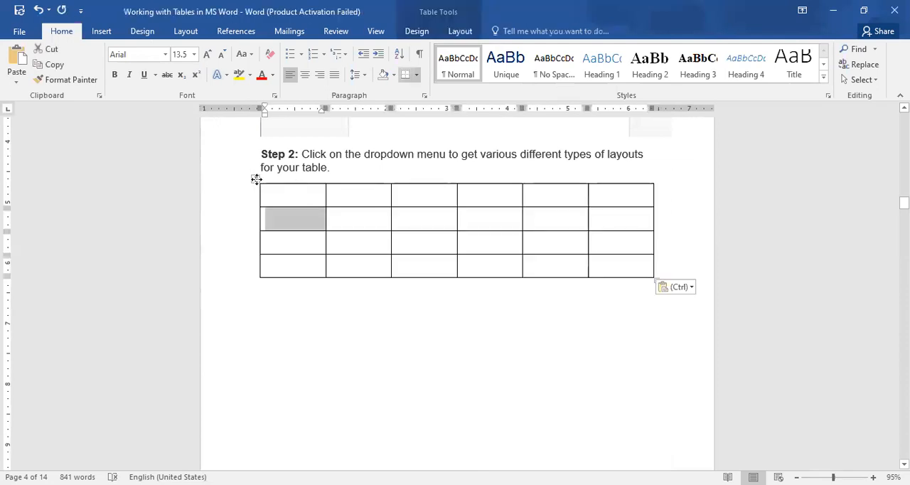
click(417, 32)
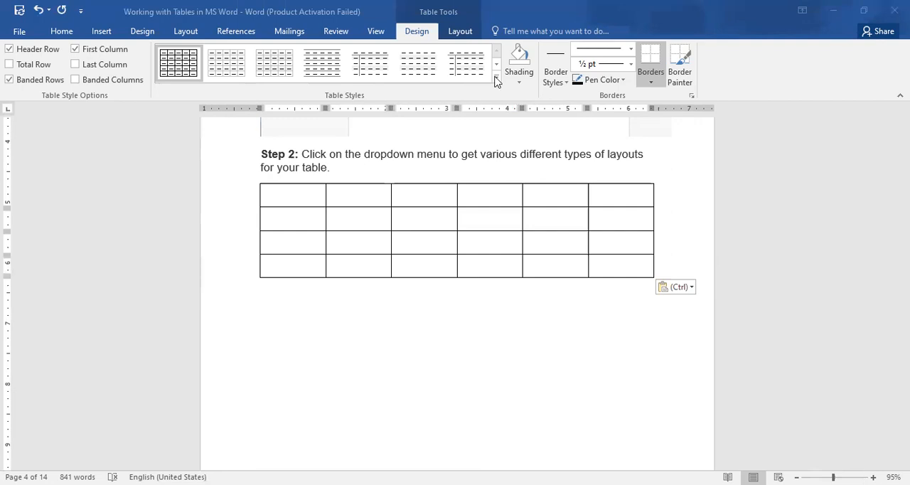
click(496, 78)
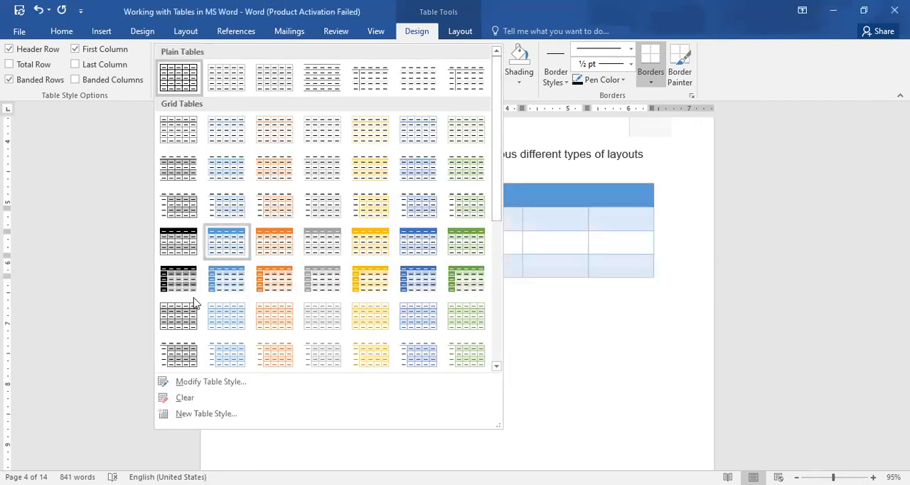
click(199, 383)
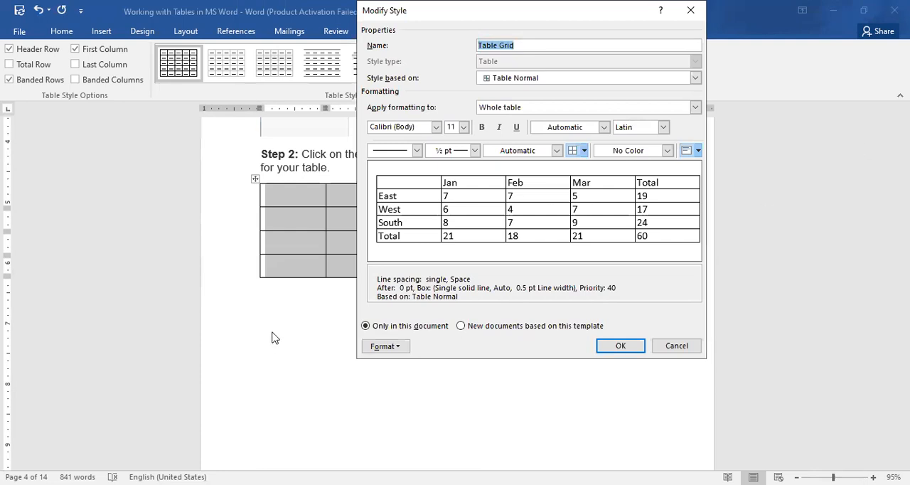
click(672, 348)
click(336, 317)
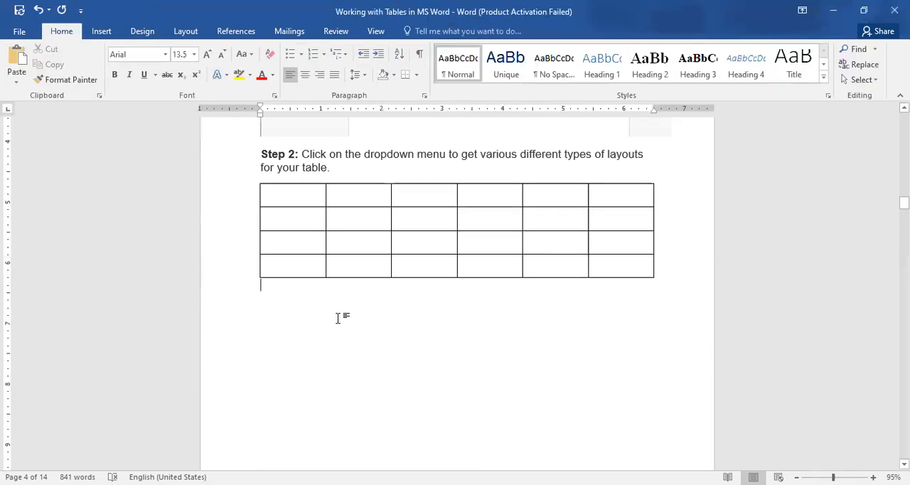
Read the Step 3 layout instruction and the Splitting the Cell section, and return to the table below Step 2
scroll(338, 319, down, 5)
scroll(338, 319, down, 3)
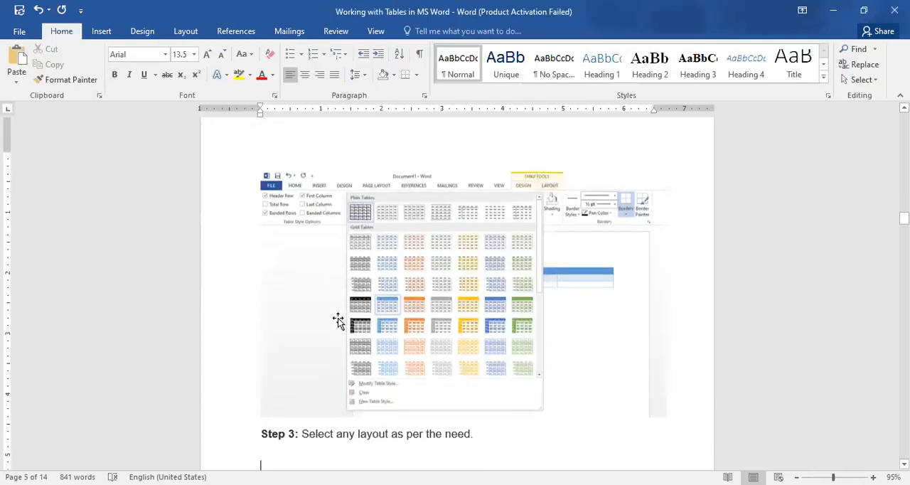
scroll(337, 320, down, 12)
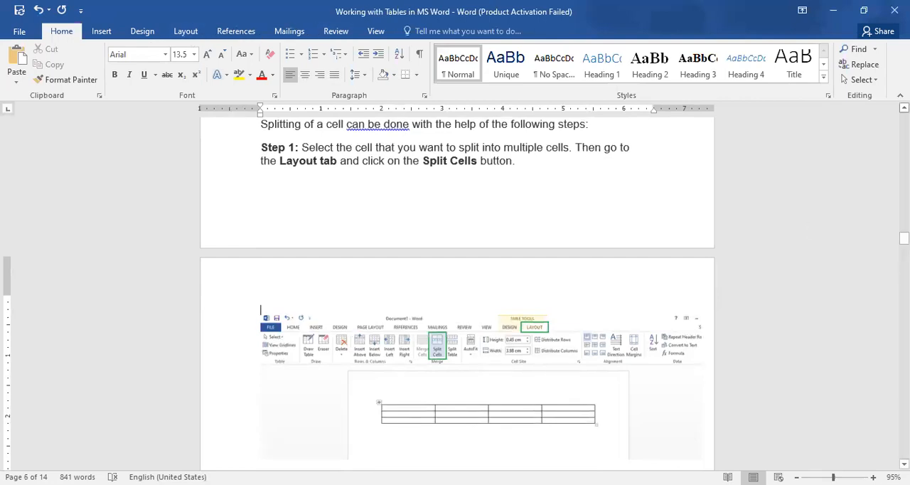
scroll(456, 293, up, 1)
scroll(457, 294, up, 2)
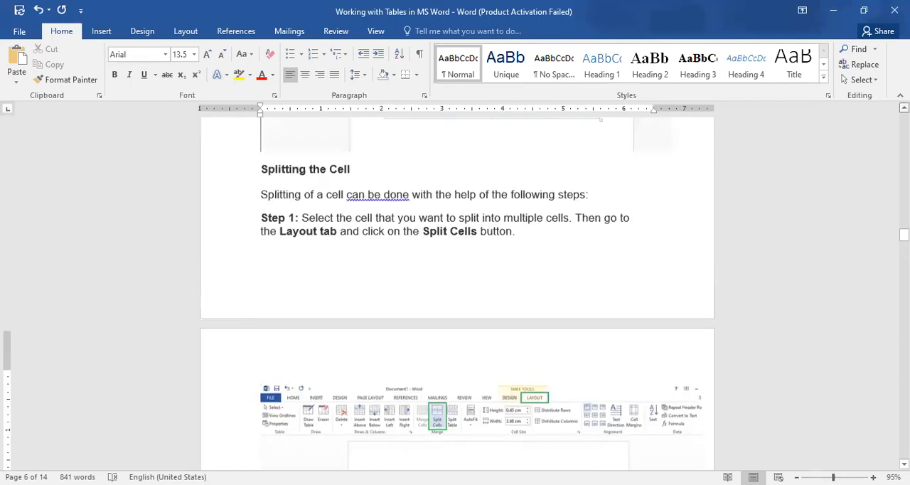
scroll(456, 293, up, 1)
scroll(456, 293, up, 5)
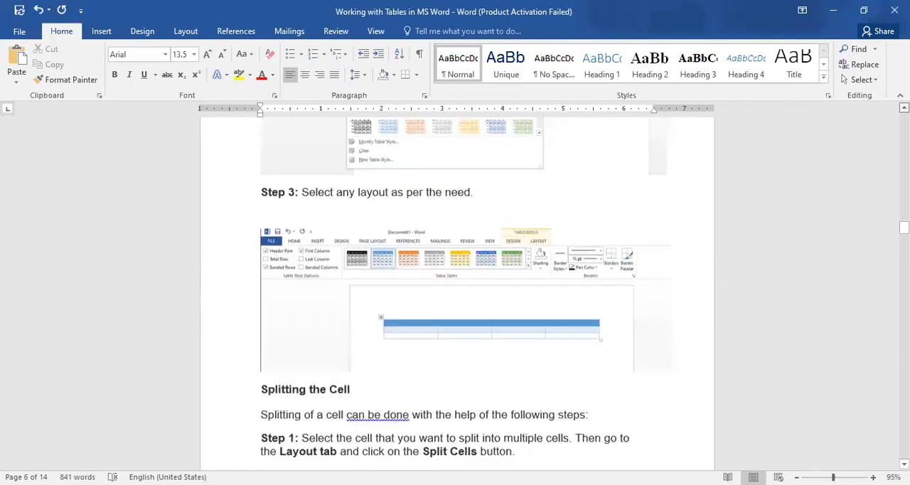
scroll(457, 294, up, 3)
scroll(456, 293, up, 5)
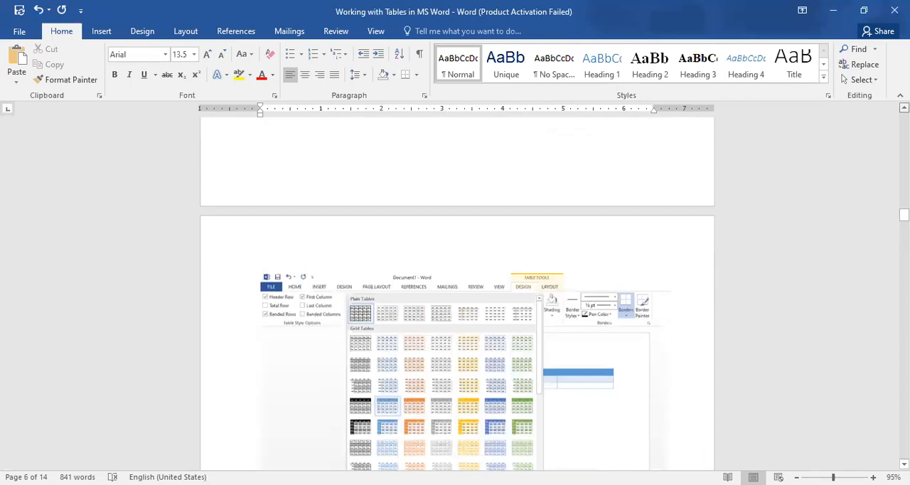
scroll(456, 294, up, 4)
scroll(280, 230, up, 13)
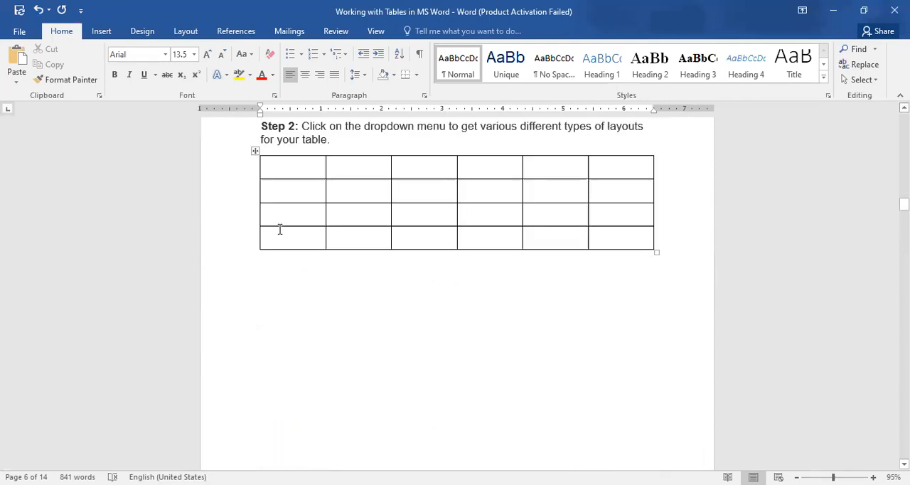
Select the whole table below Step 2 and start modifying its table style
click(386, 171)
click(254, 152)
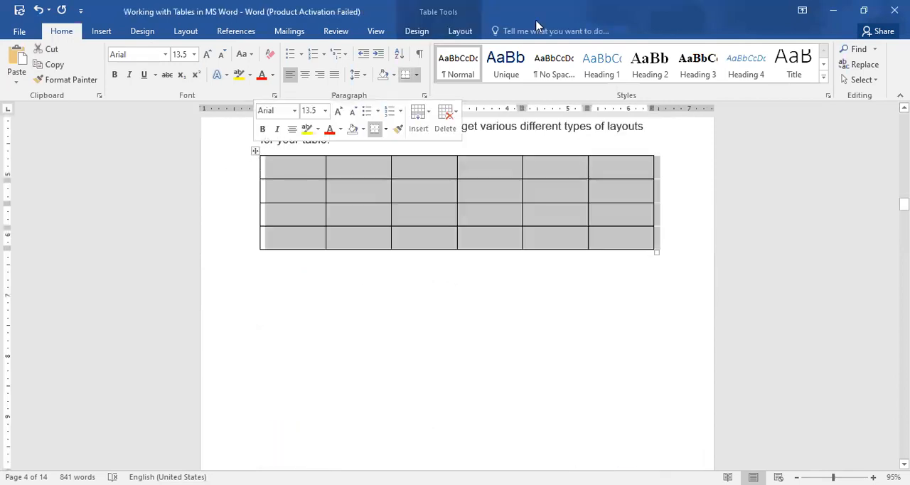
click(416, 32)
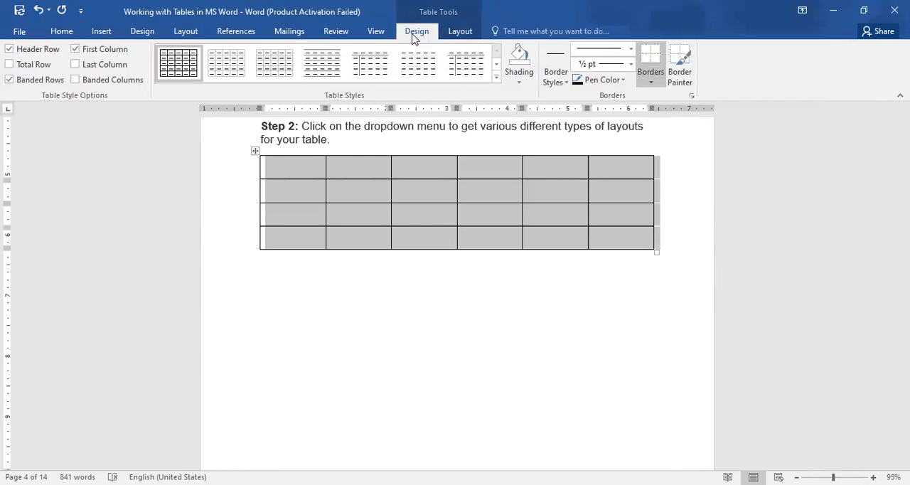
click(496, 79)
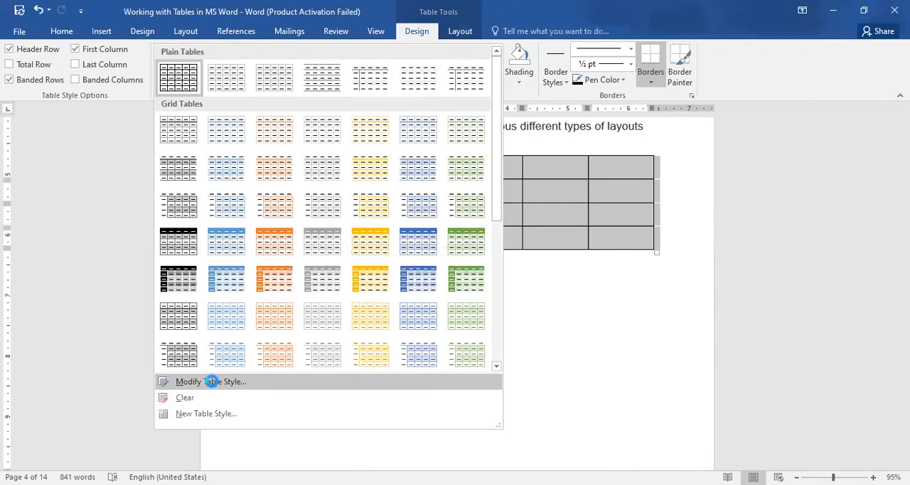
click(211, 381)
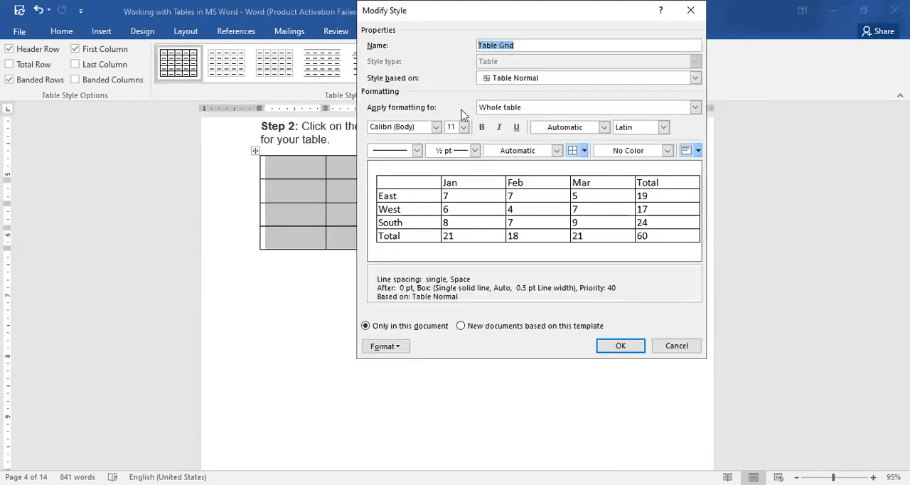
Review the name, base style, font, font size, font colour and script options of the Table Grid style
click(438, 130)
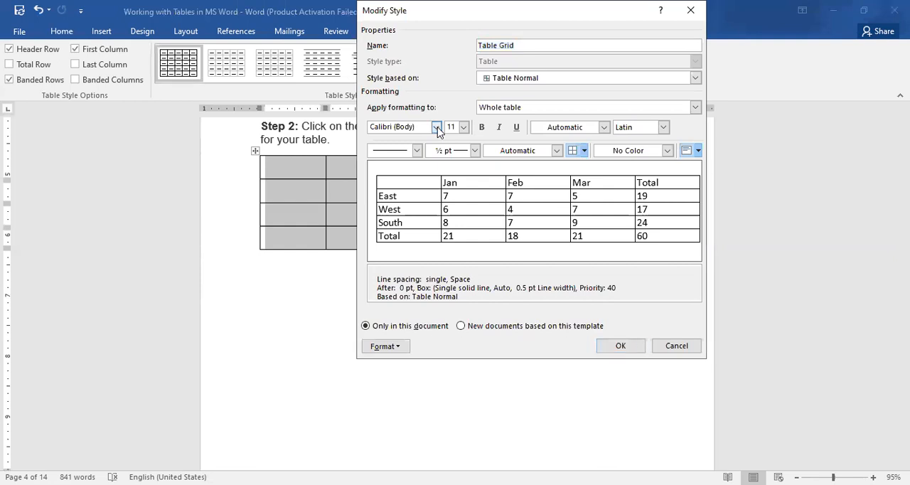
click(438, 130)
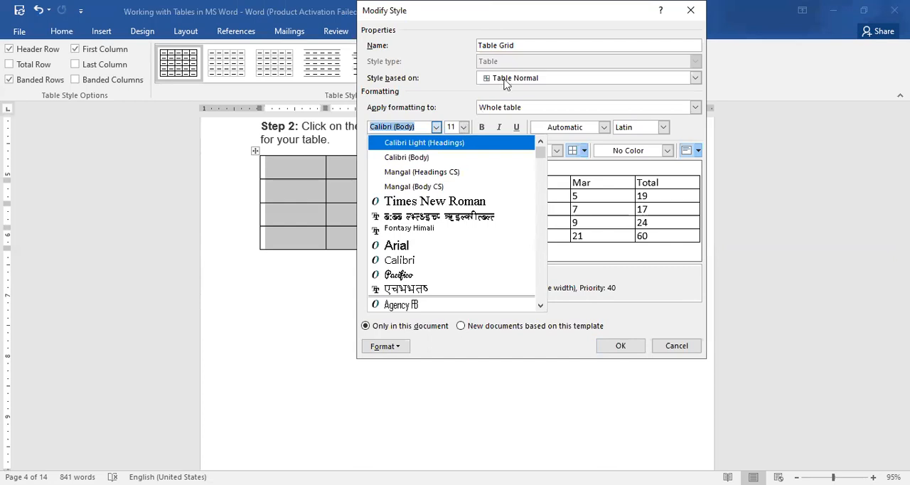
click(540, 76)
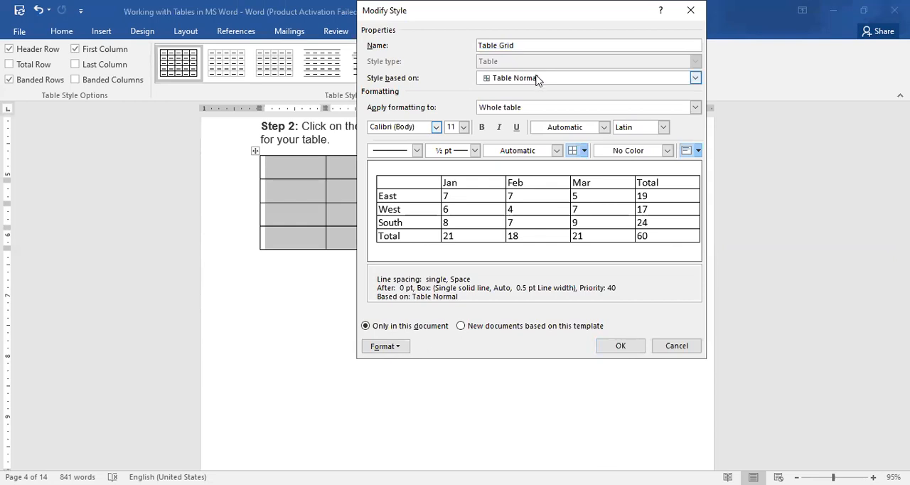
click(536, 78)
click(532, 45)
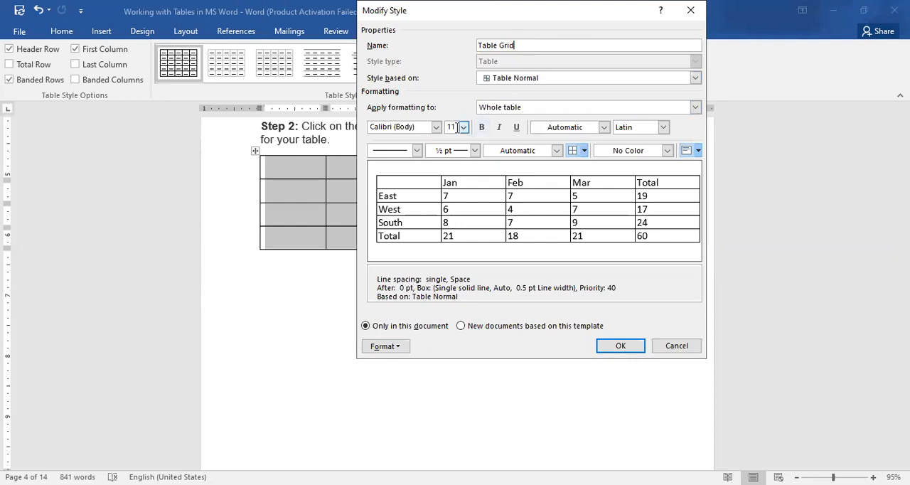
click(462, 128)
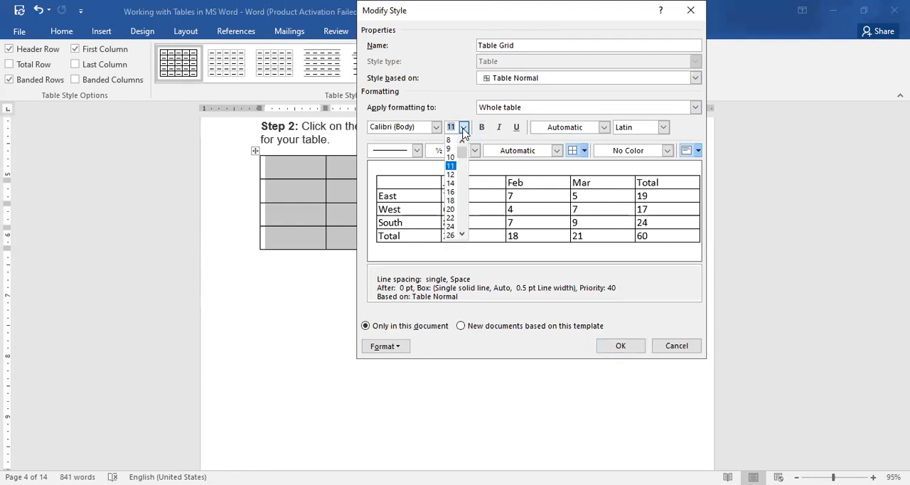
click(463, 128)
click(464, 128)
click(571, 134)
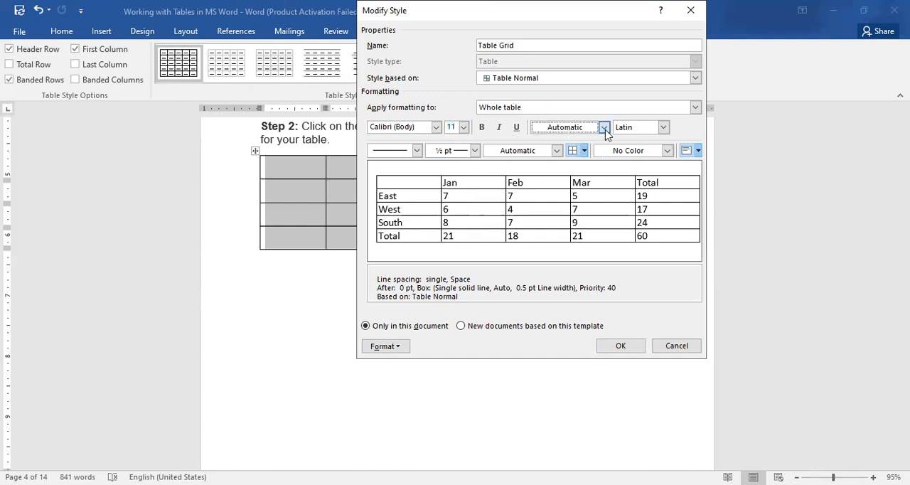
click(605, 128)
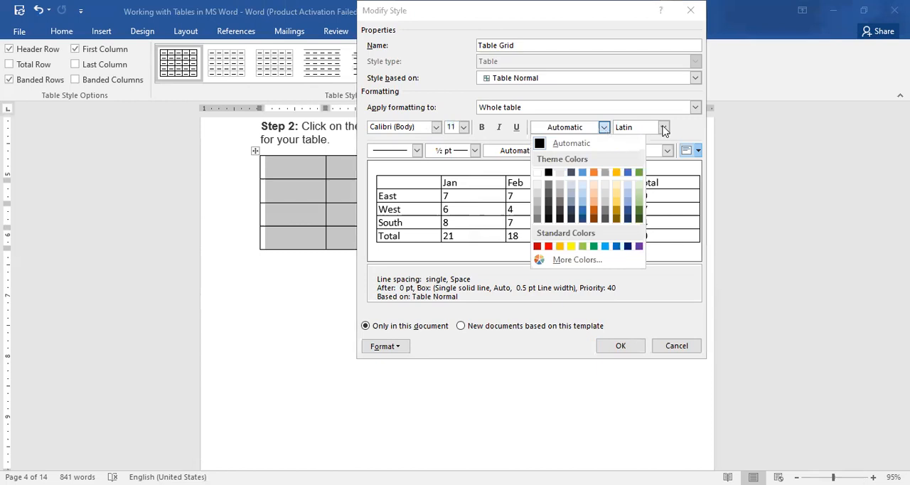
click(537, 203)
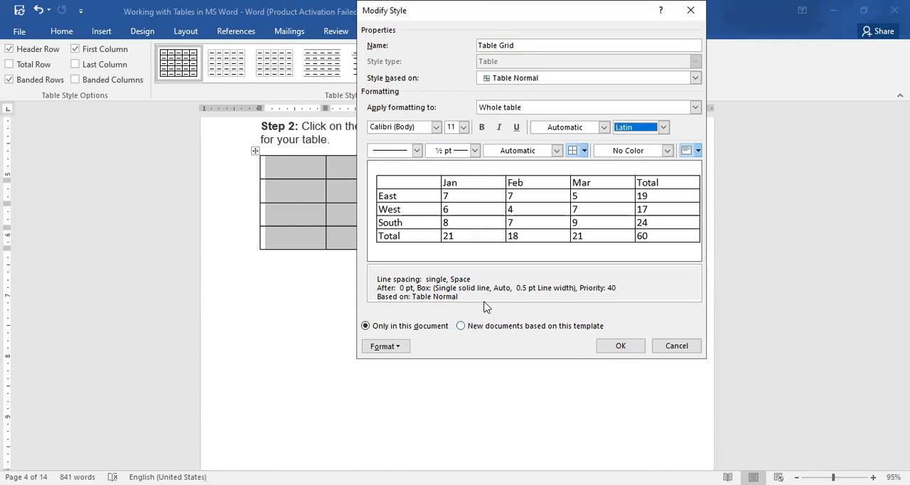
Make the style apply to new documents based on this template, and review its row, column, cell and alt text properties
click(462, 329)
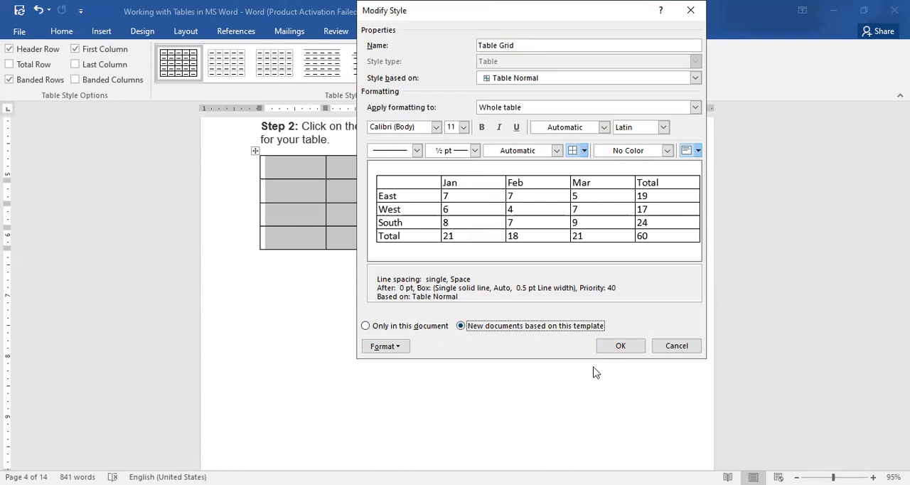
click(397, 347)
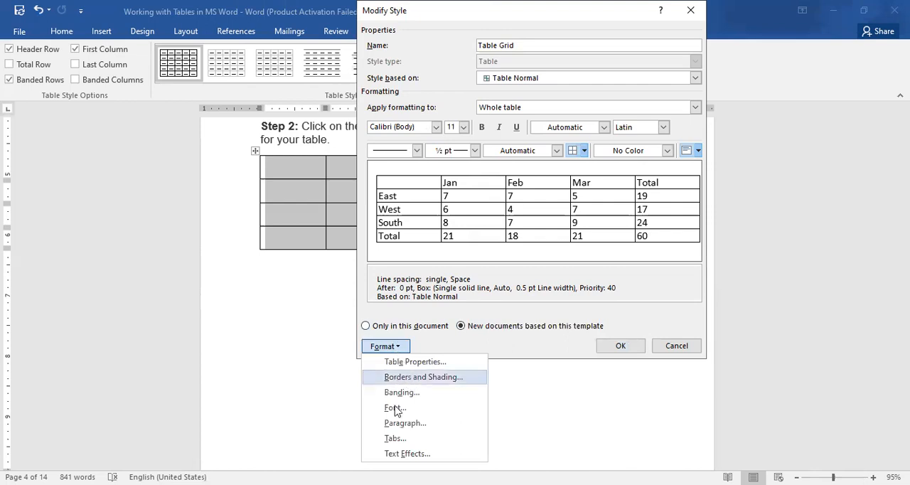
click(416, 363)
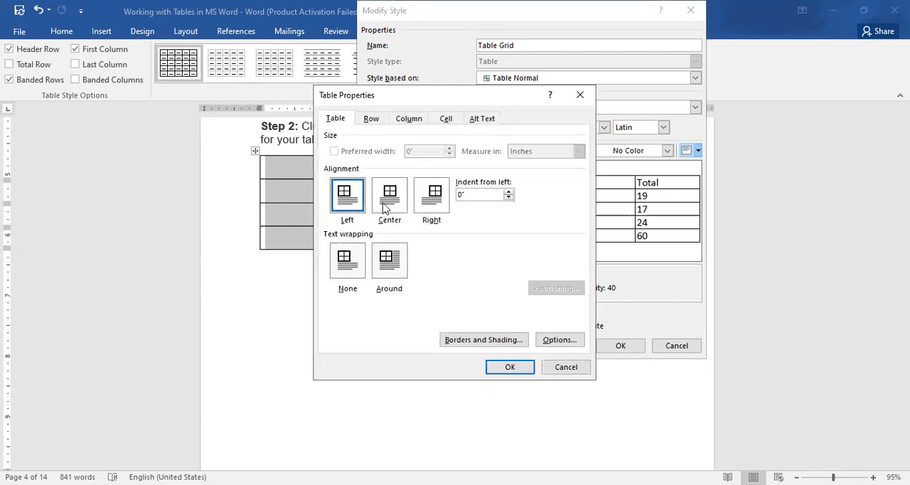
click(374, 120)
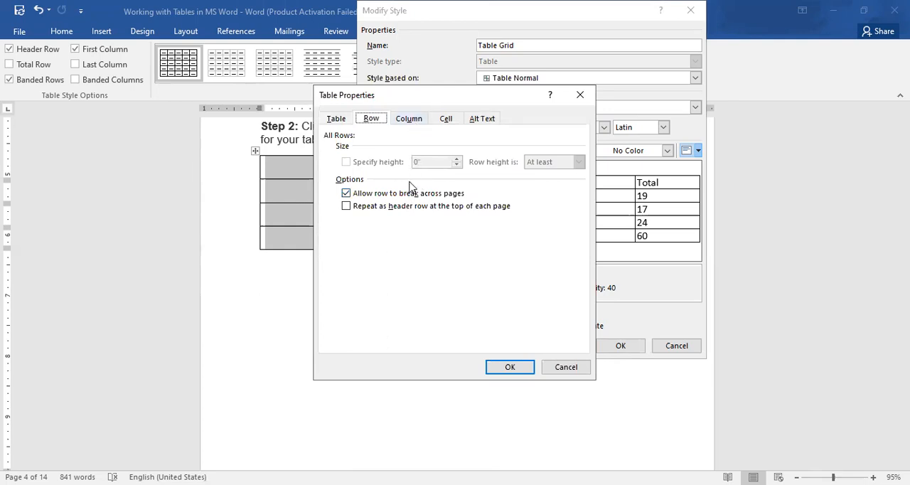
click(412, 121)
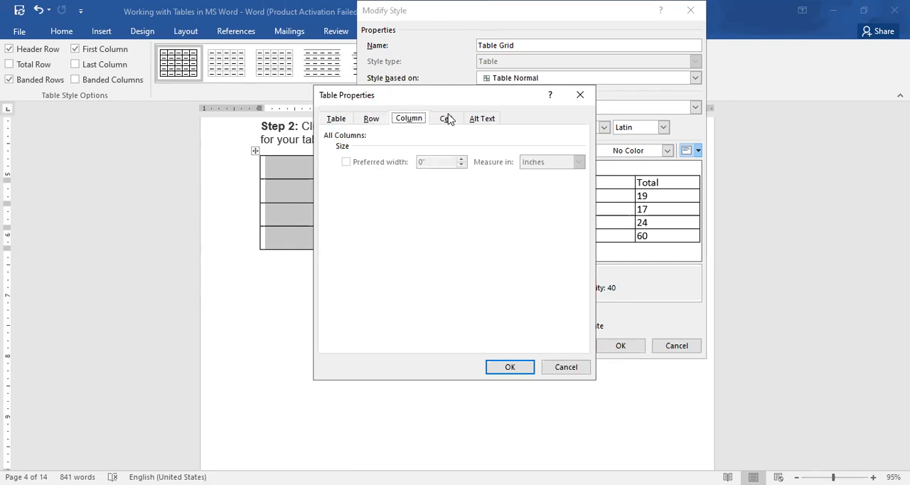
click(446, 119)
click(483, 119)
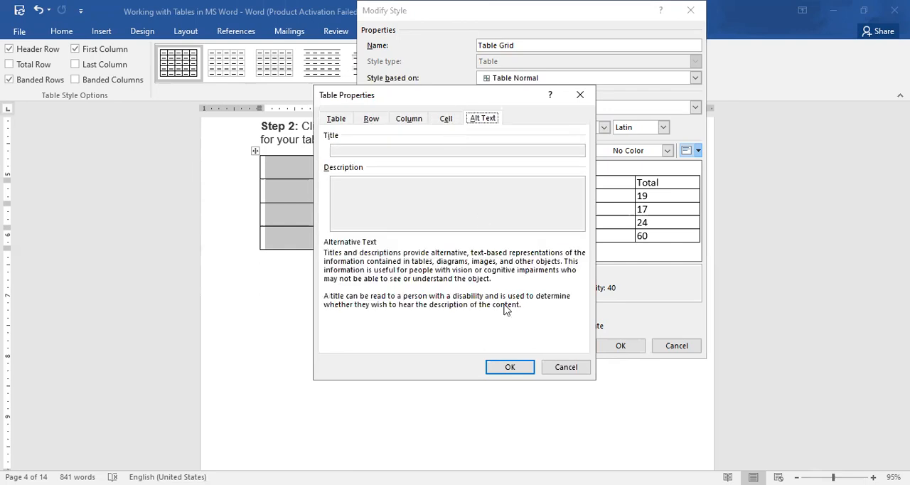
click(551, 368)
Set all borders of the Table Grid style to the thin-thick small gap line, 3 pt wide
click(403, 348)
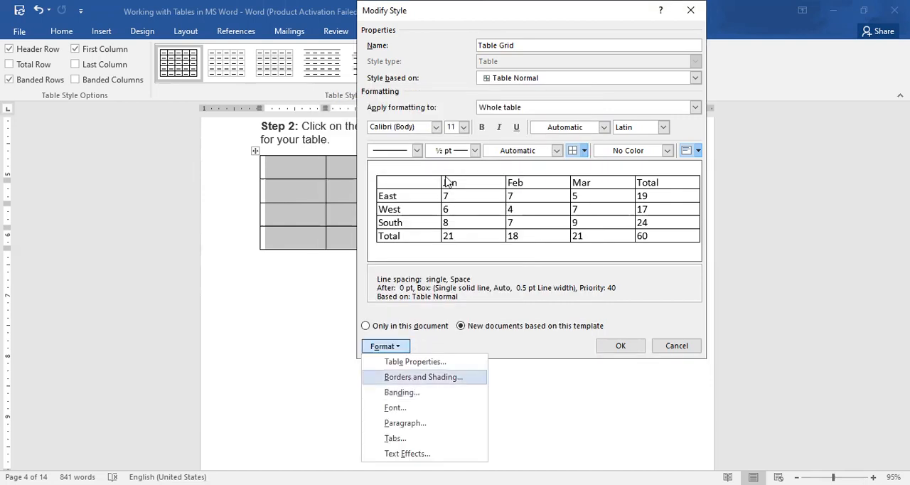
key(Return)
click(420, 214)
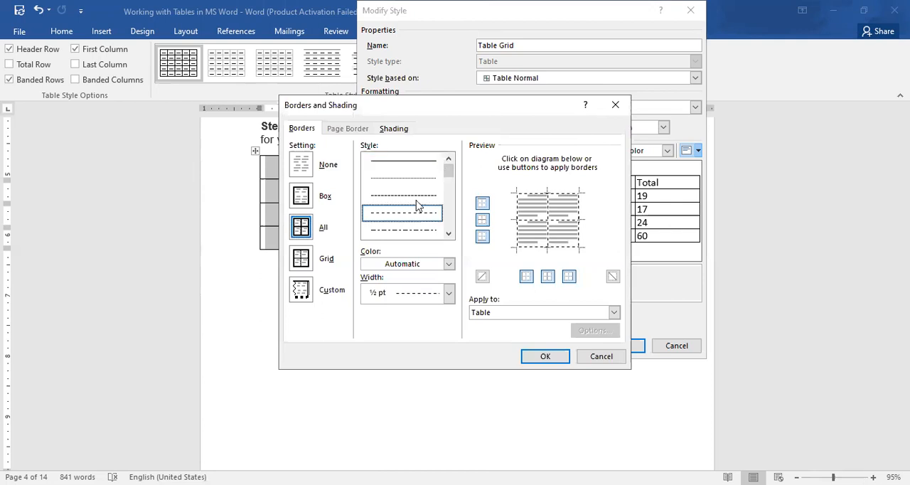
click(423, 188)
click(423, 162)
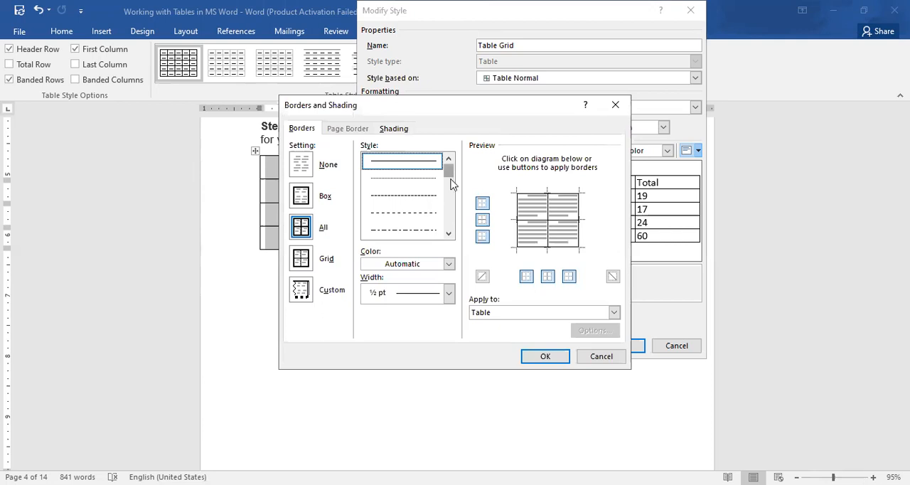
click(449, 183)
click(419, 231)
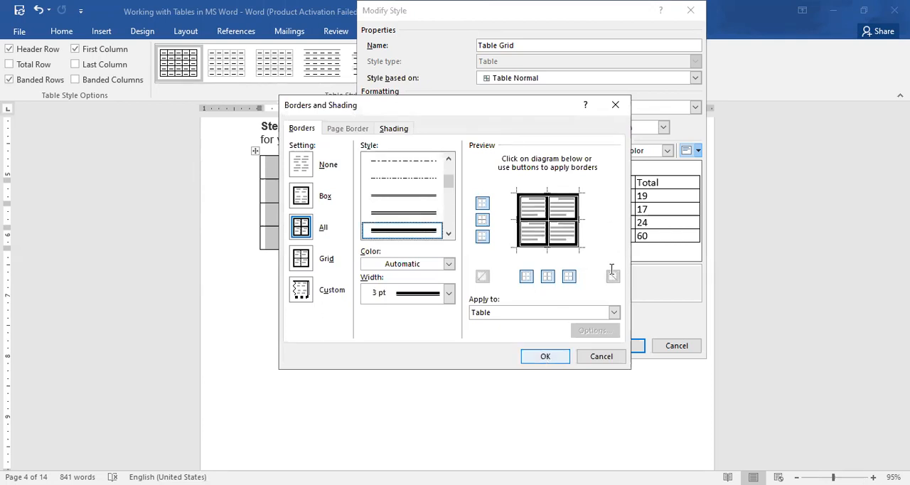
key(Return)
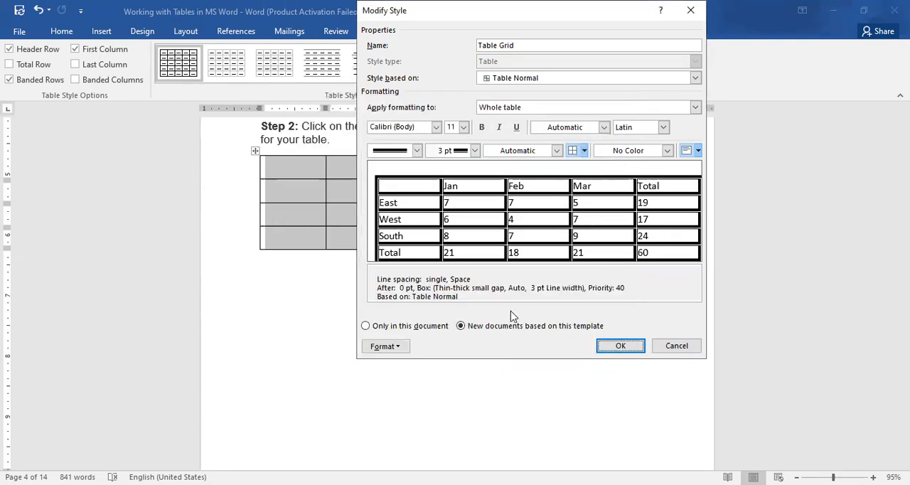
Set the Table Grid style's borders to a ½ pt double line, using the Grid setting for the whole table
click(397, 346)
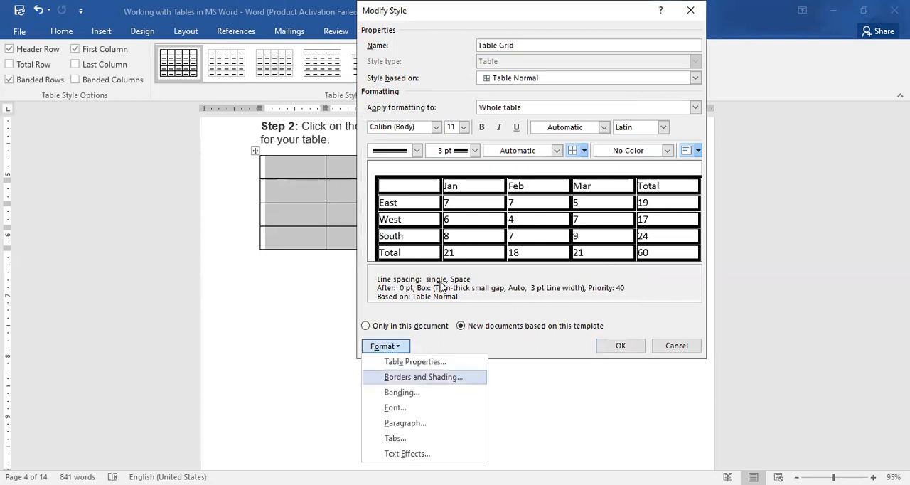
key(Return)
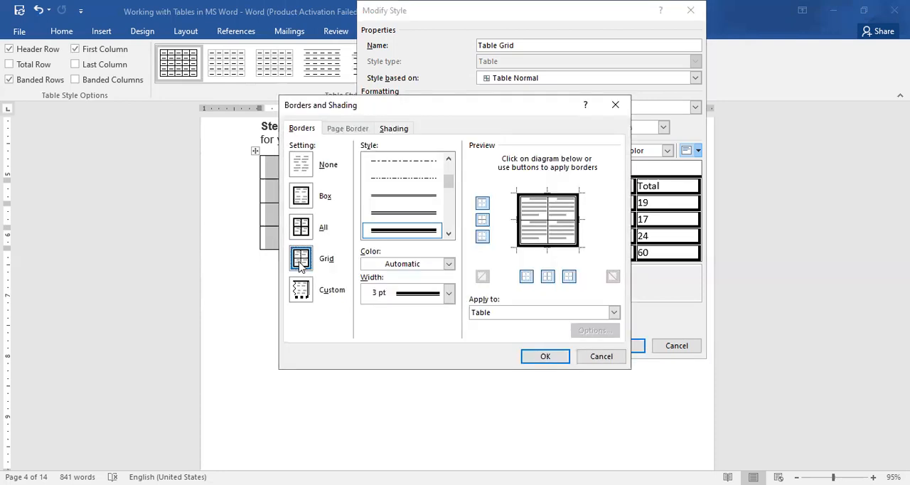
scroll(431, 231, down, 1)
click(438, 229)
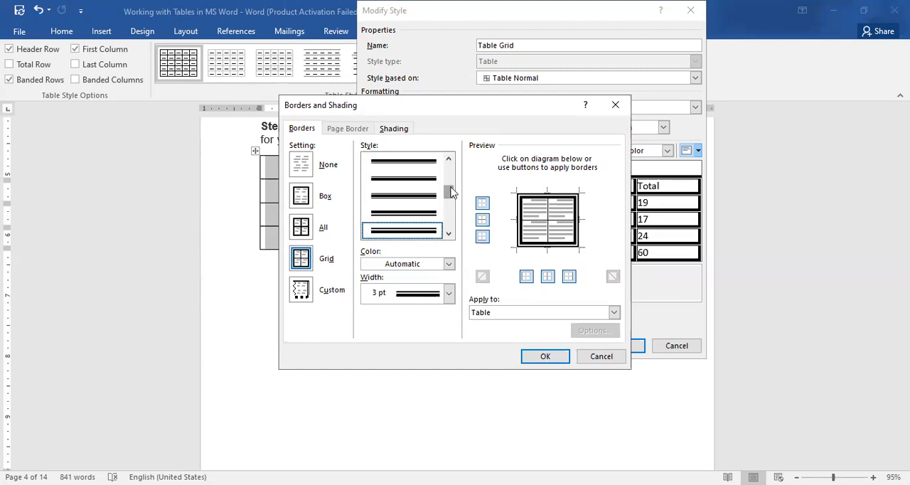
scroll(427, 186, up, 2)
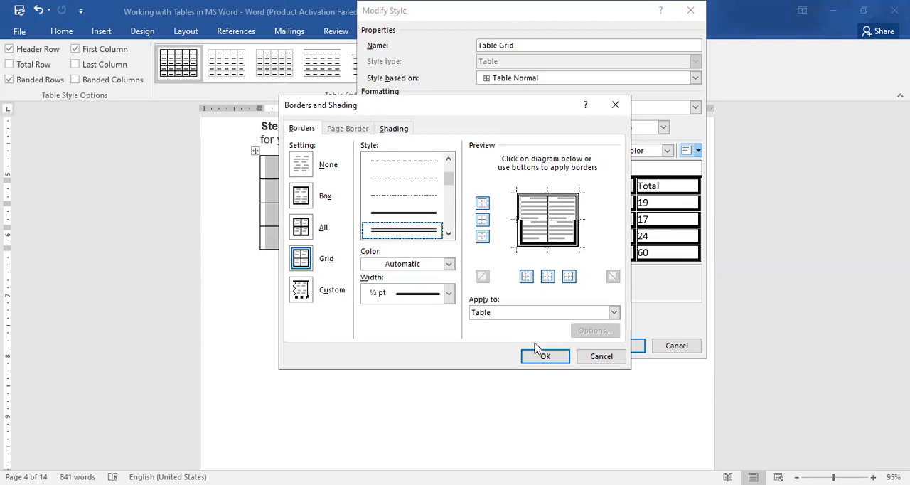
click(542, 362)
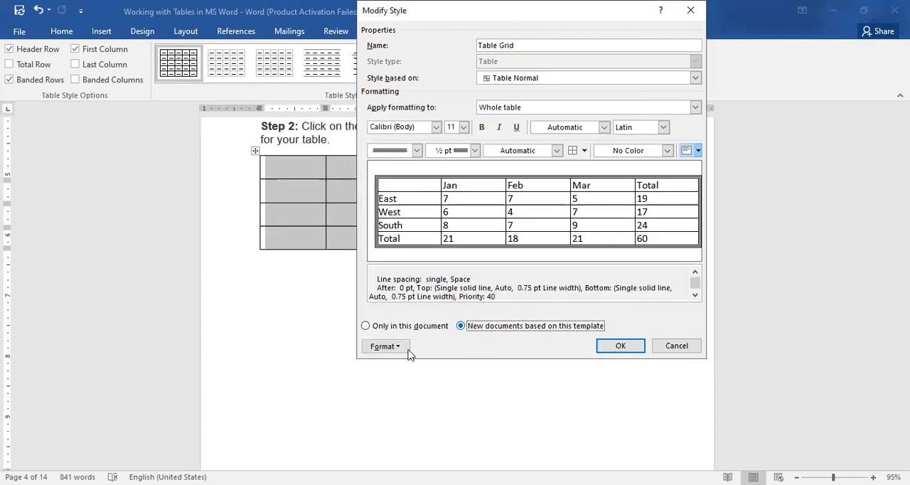
Set the Table Grid style's banding to 1 row per row band
click(402, 347)
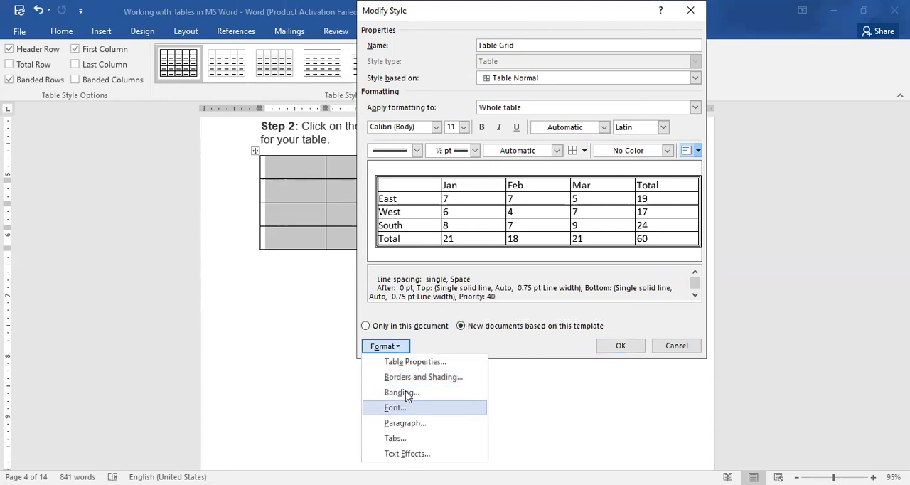
click(403, 393)
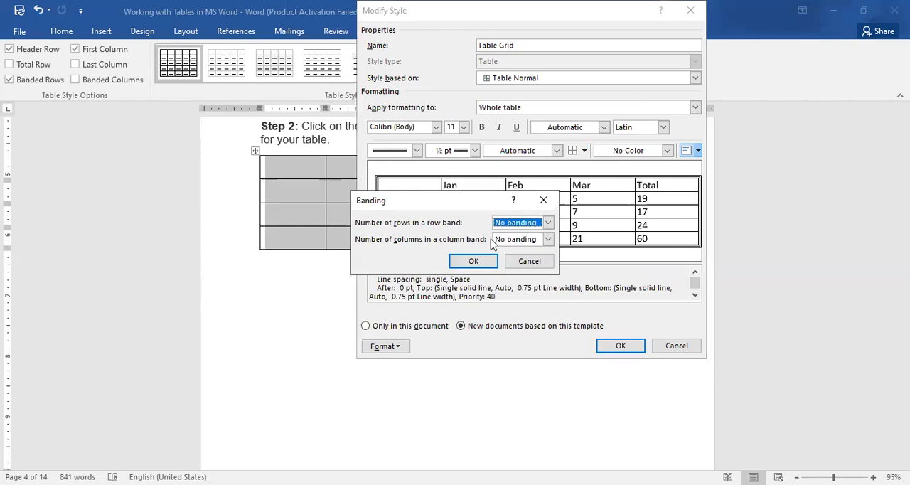
click(548, 223)
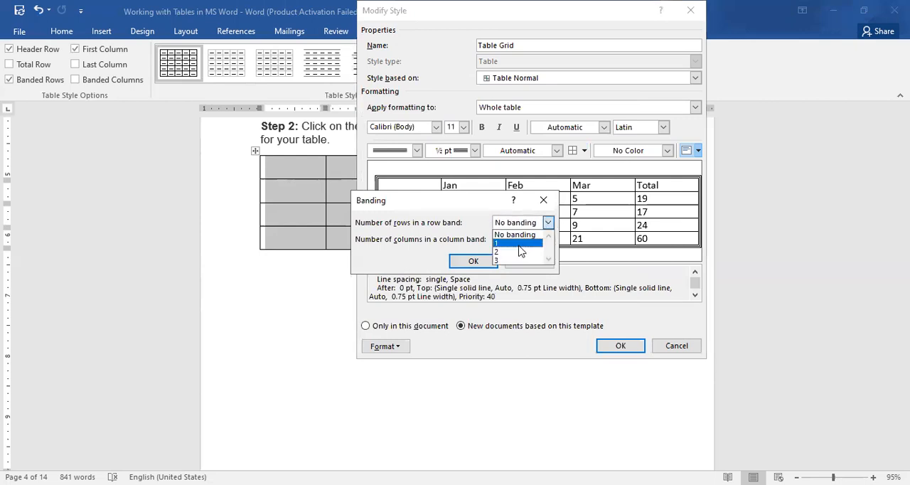
click(486, 266)
click(486, 262)
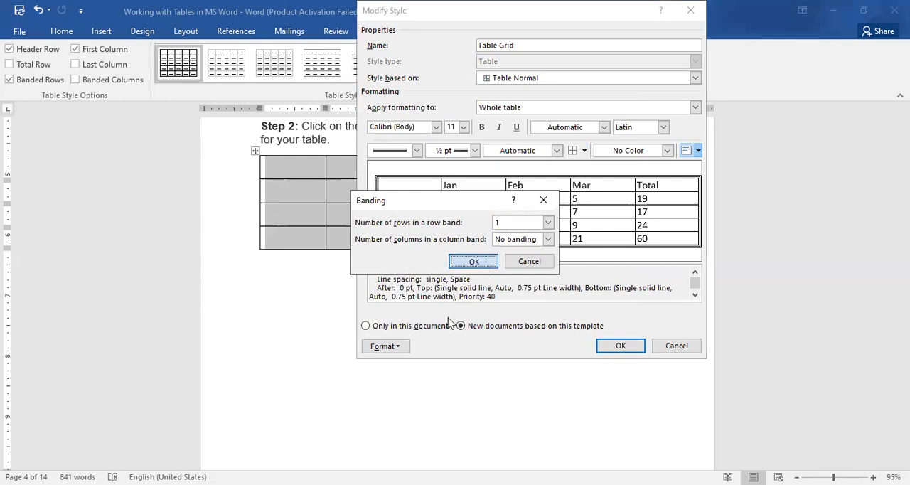
Review the font settings and the paragraph indents and spacing of the Table Grid style
click(389, 347)
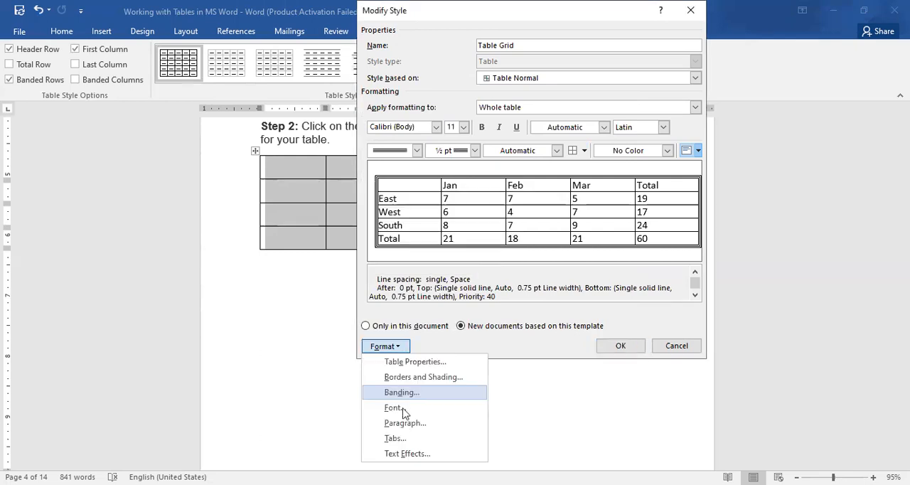
click(416, 364)
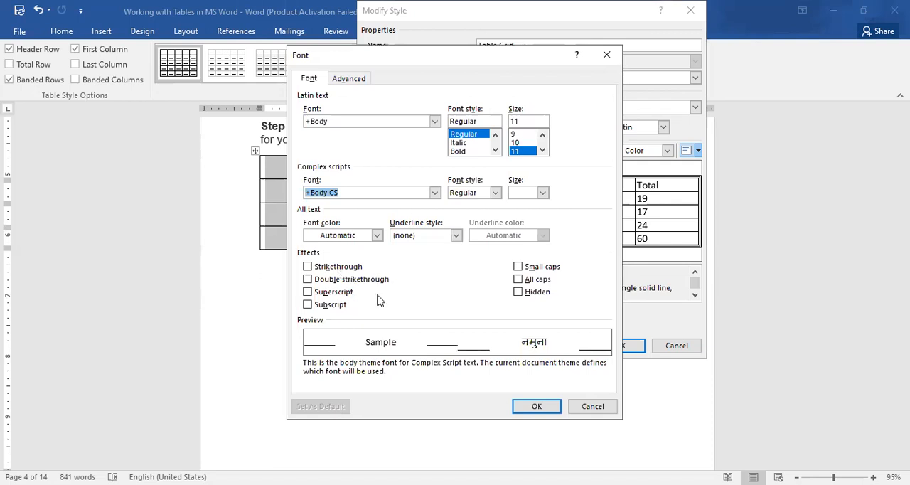
click(538, 407)
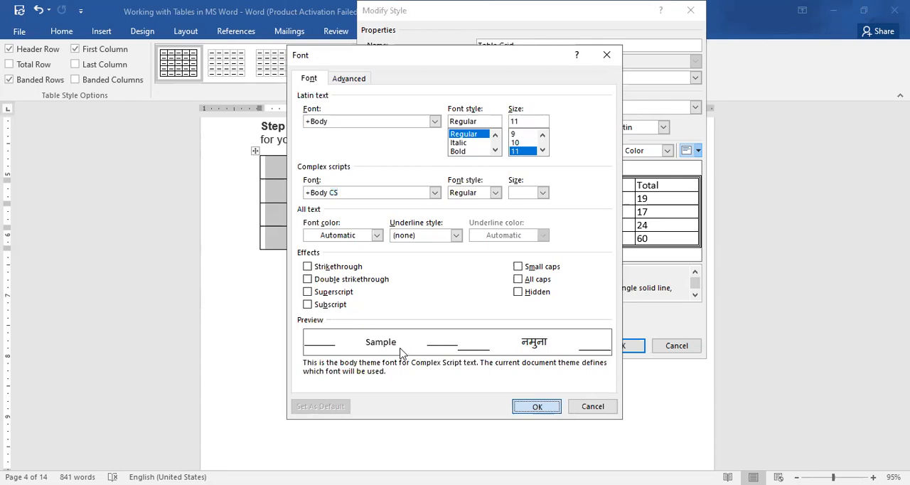
click(400, 348)
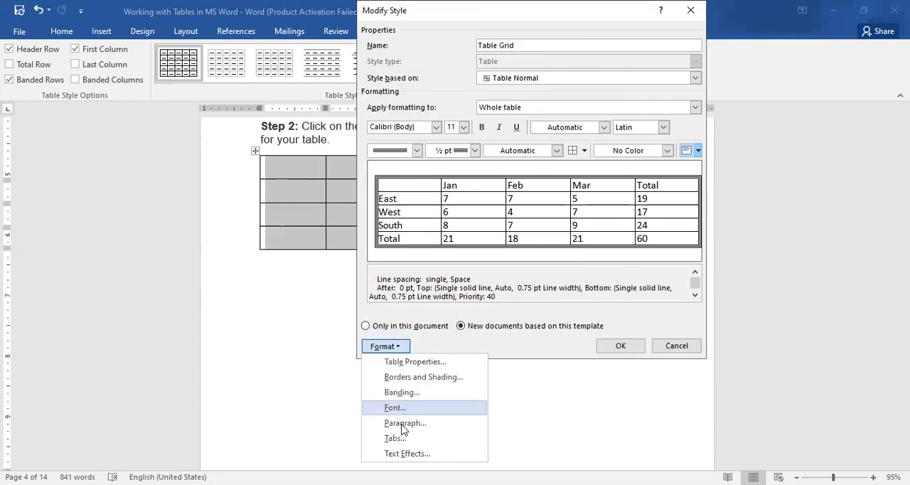
click(403, 423)
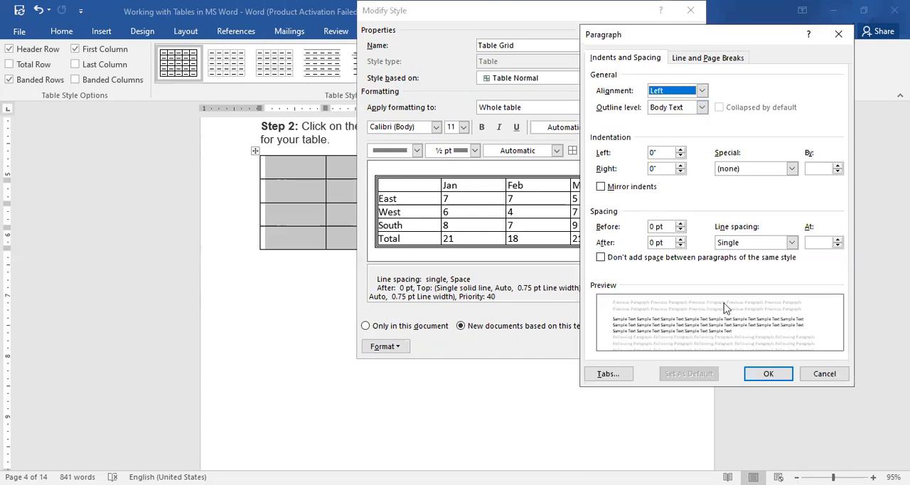
click(771, 374)
Review the tab stops and text effects of the Table Grid style, and cancel the style modification
click(384, 346)
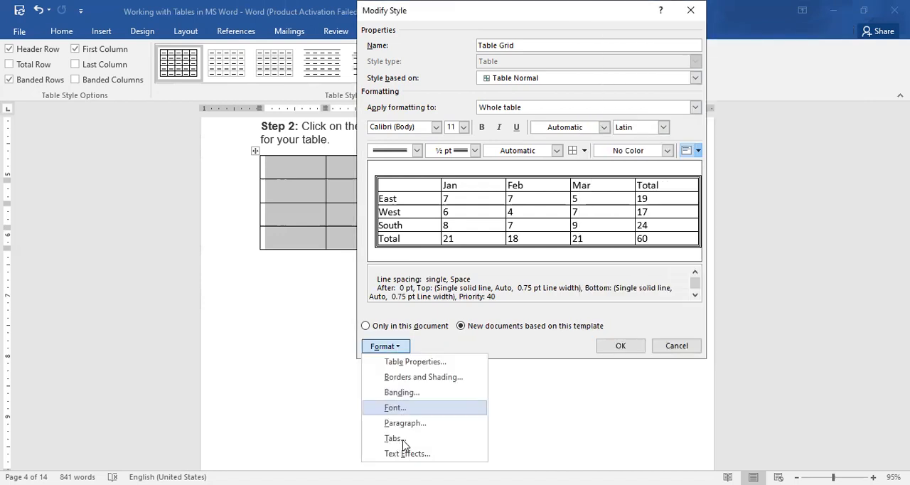
click(396, 439)
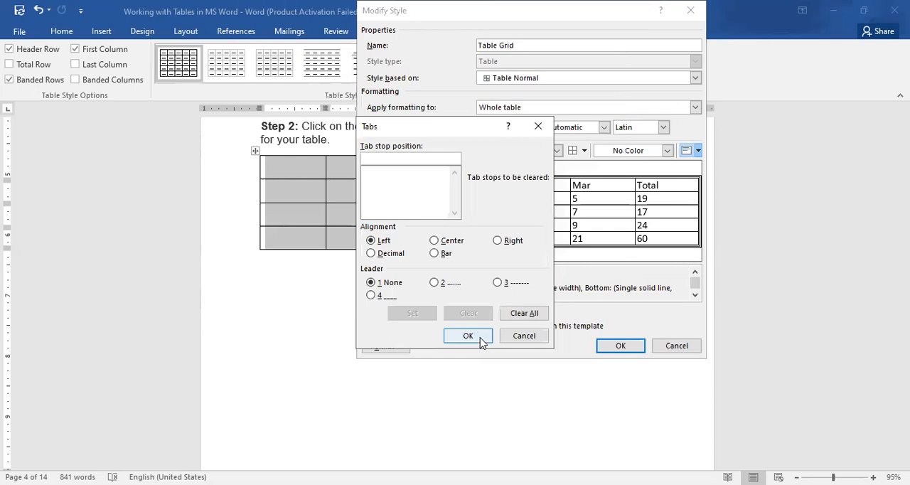
click(480, 340)
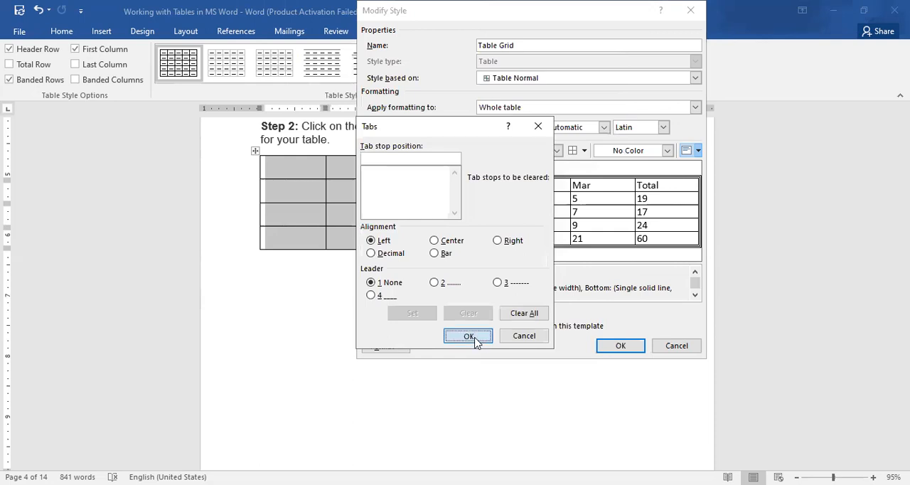
click(400, 350)
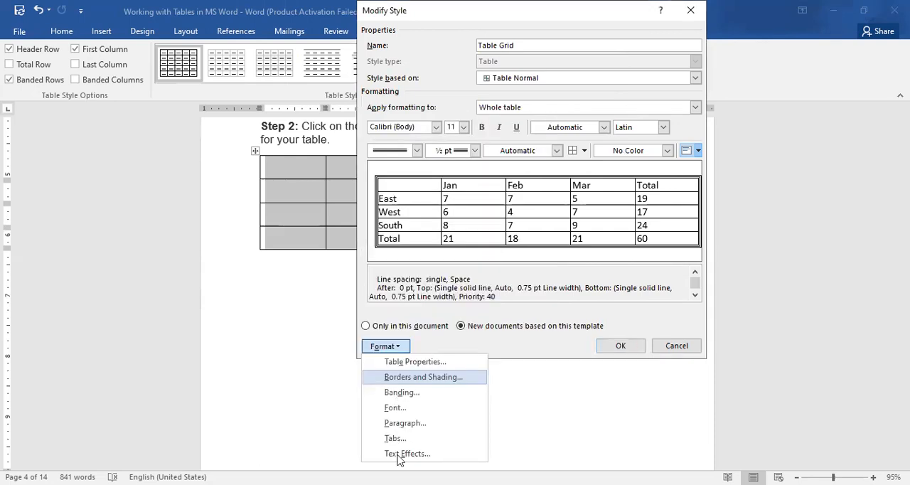
click(434, 345)
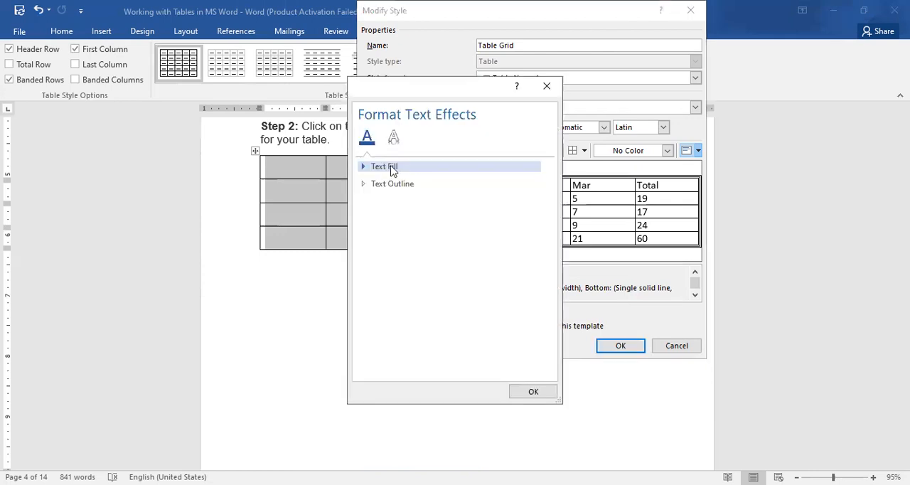
click(391, 167)
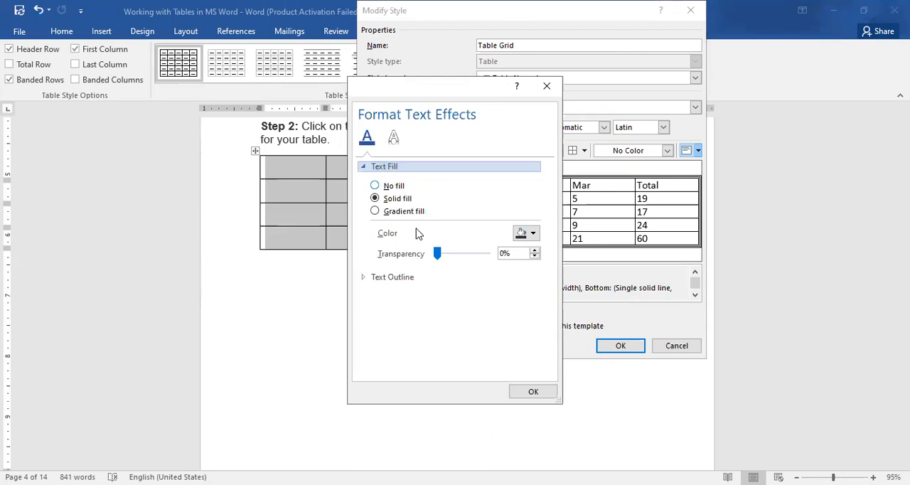
click(395, 138)
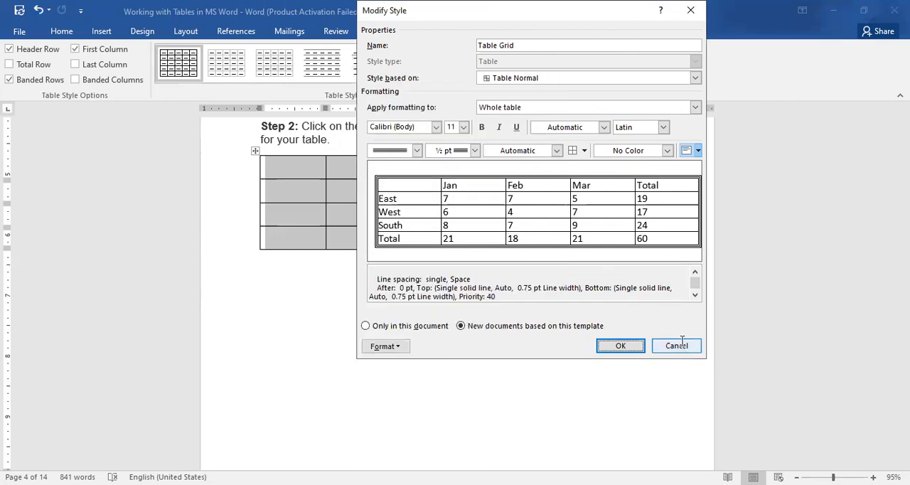
click(681, 342)
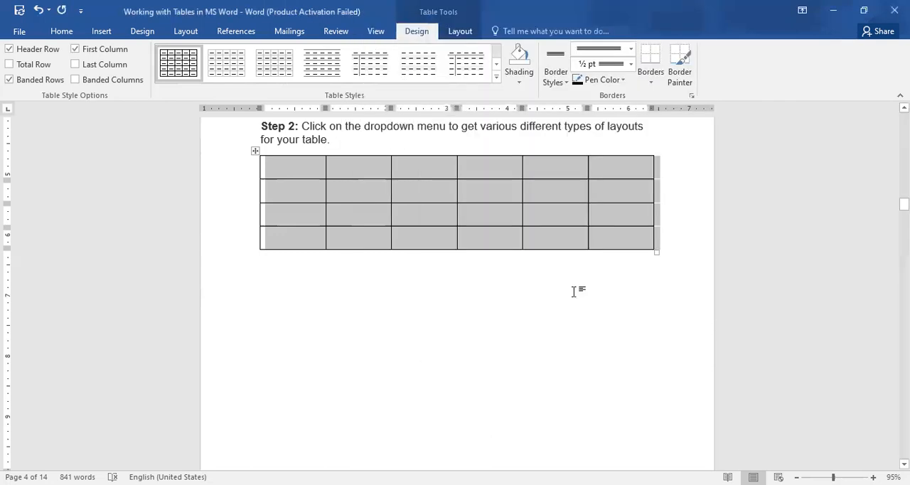
Preview table shading colours and paint the top borders of the fourth and fifth cells in the first row with a ½ pt double line
click(520, 82)
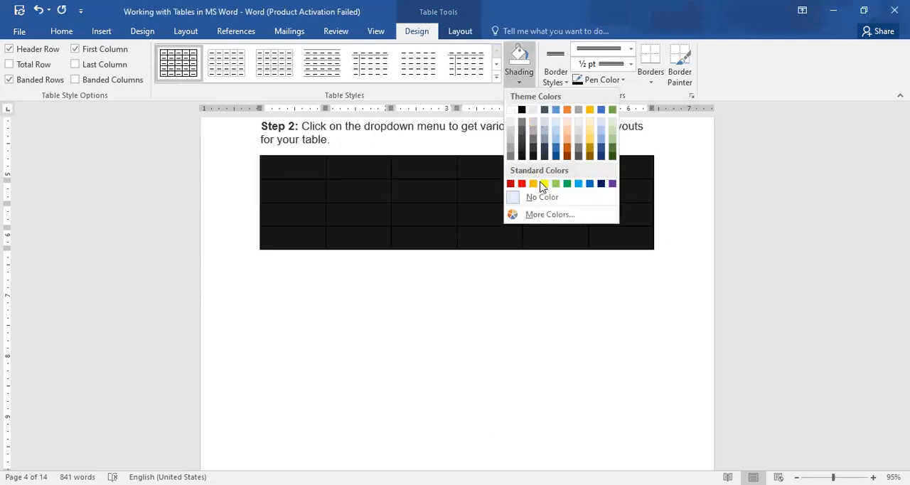
click(558, 80)
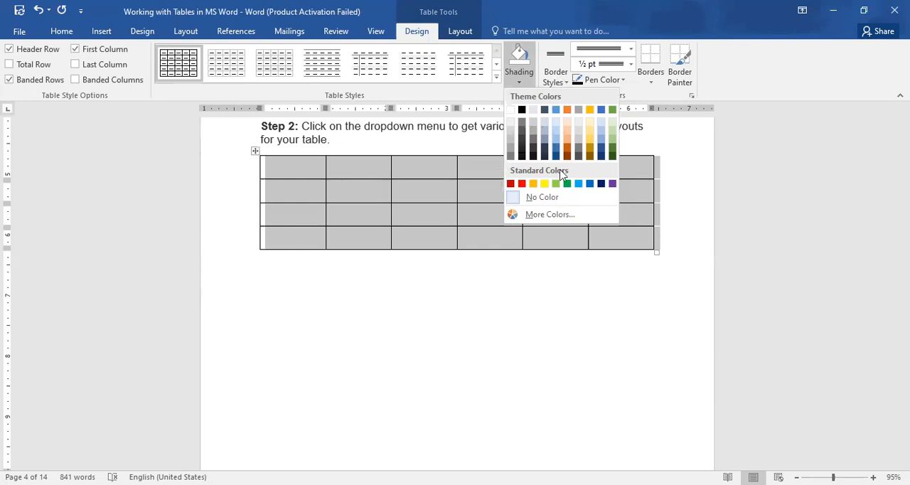
click(562, 165)
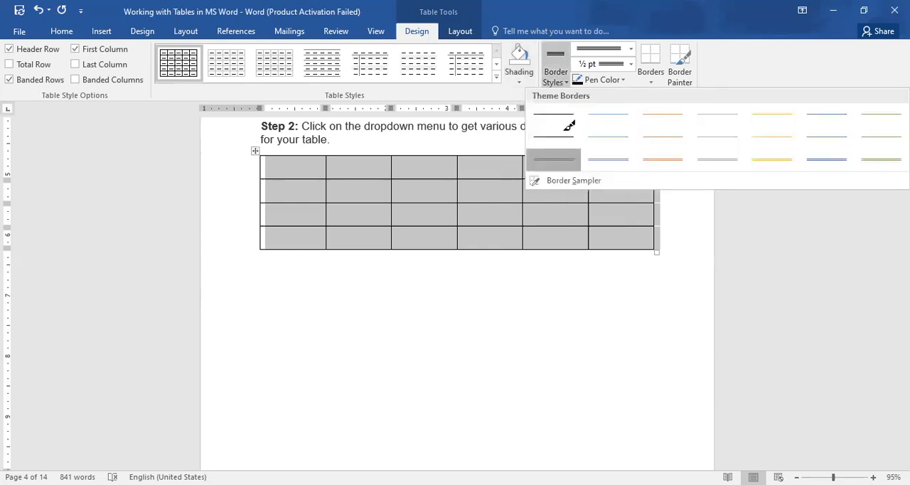
click(533, 155)
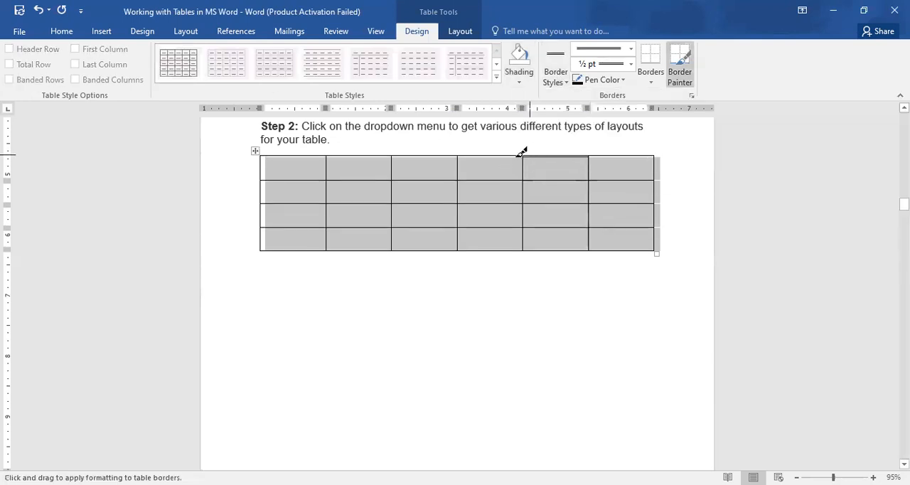
click(475, 157)
key(Escape)
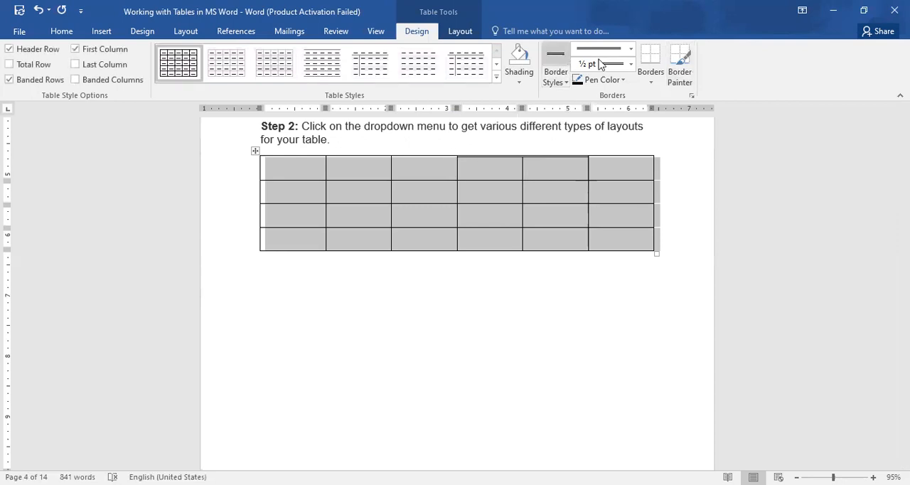
Paint the first row's last-cell top border and fourth-cell bottom border with a 2 ¼ pt double line
click(630, 65)
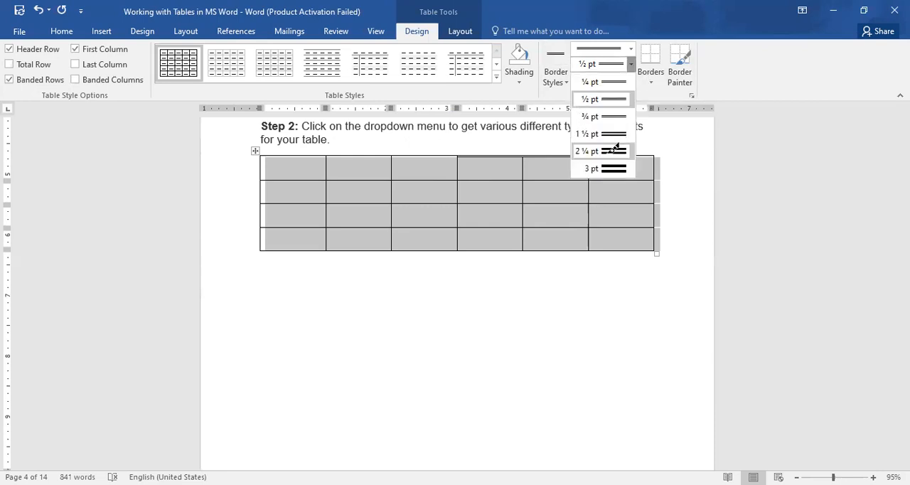
click(616, 151)
click(589, 155)
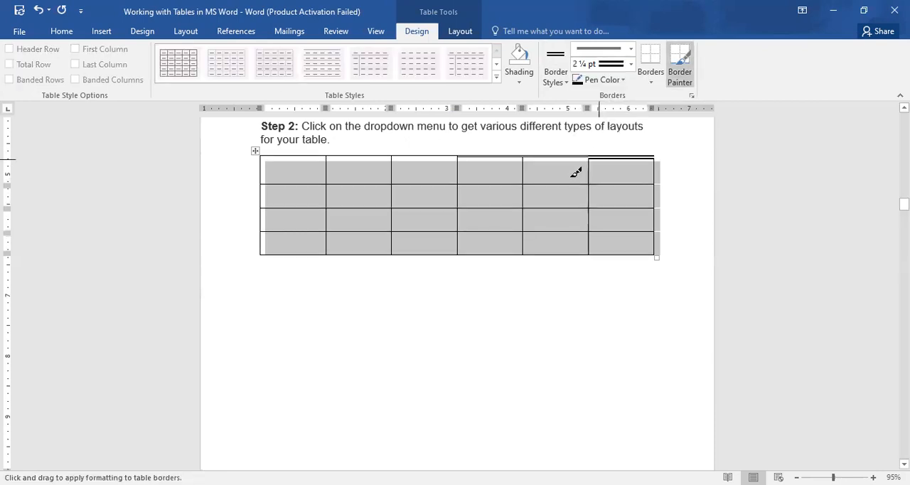
click(528, 178)
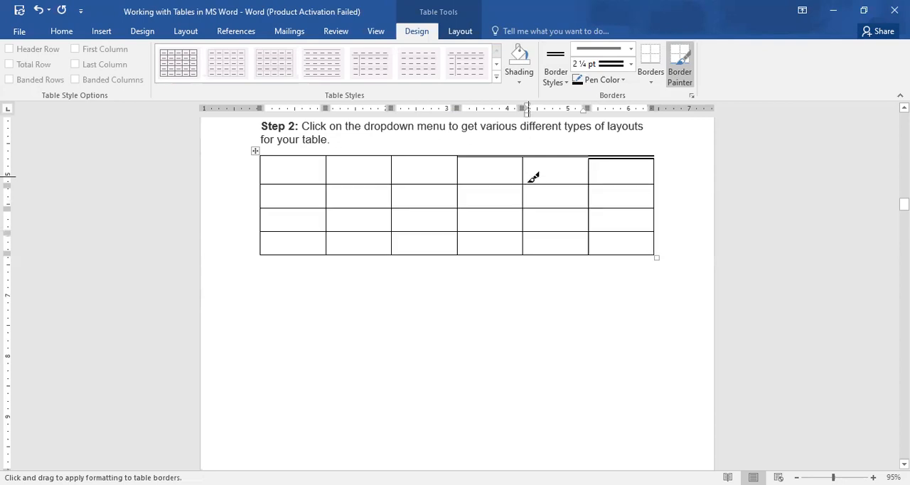
click(516, 177)
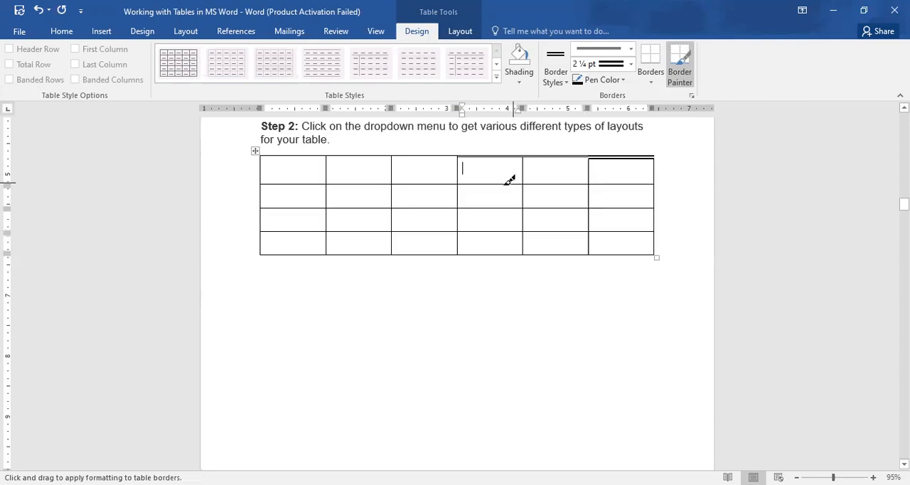
click(507, 182)
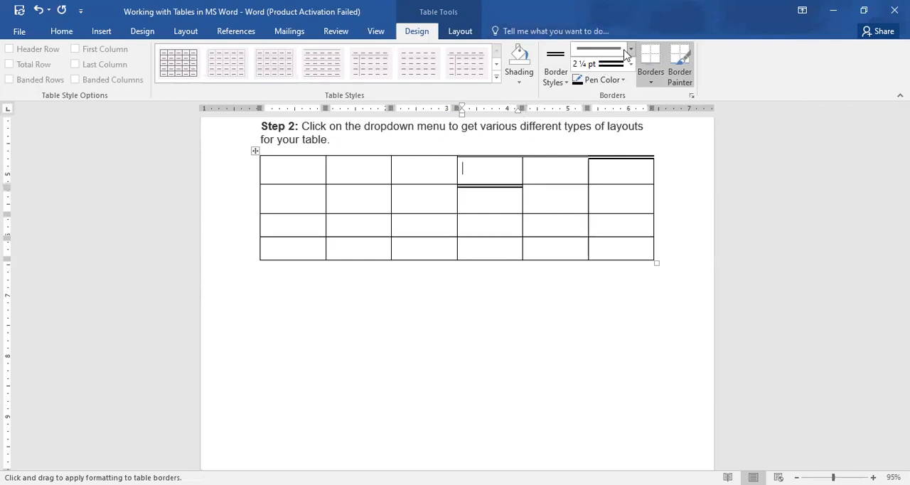
Select the whole table and set the border line weight to 3 pt
click(255, 151)
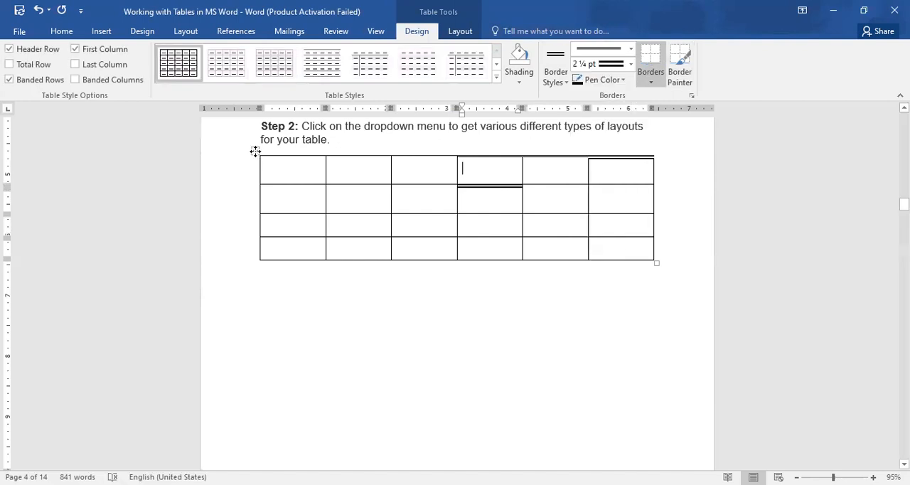
click(255, 151)
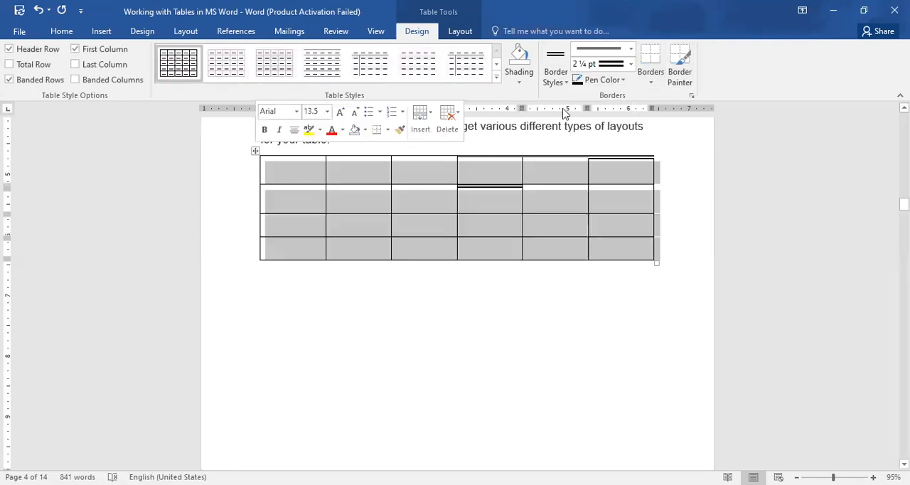
click(630, 65)
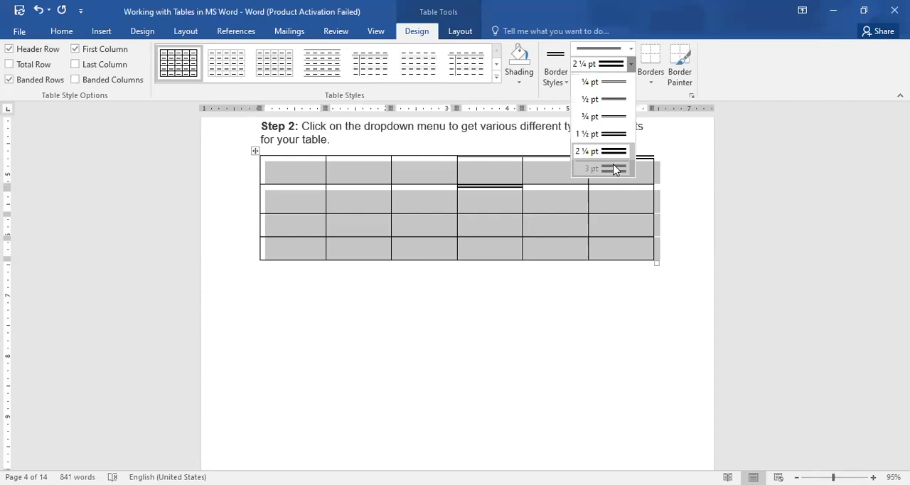
click(631, 64)
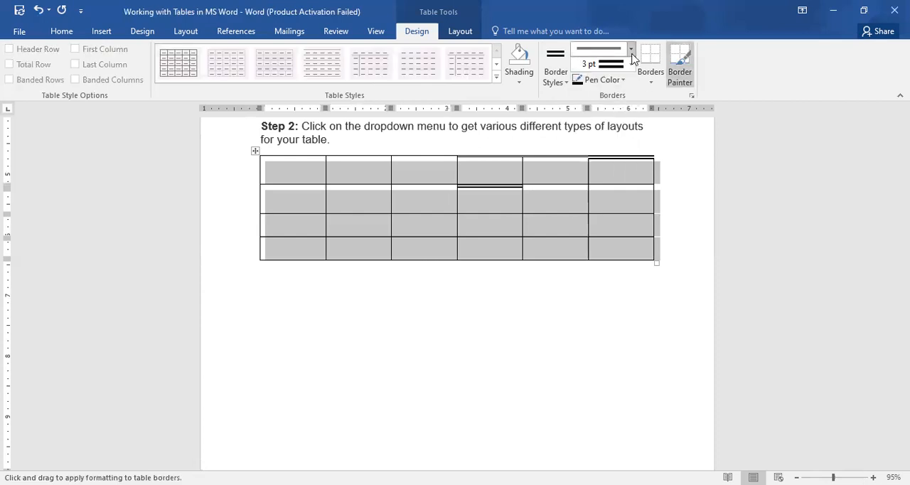
click(609, 226)
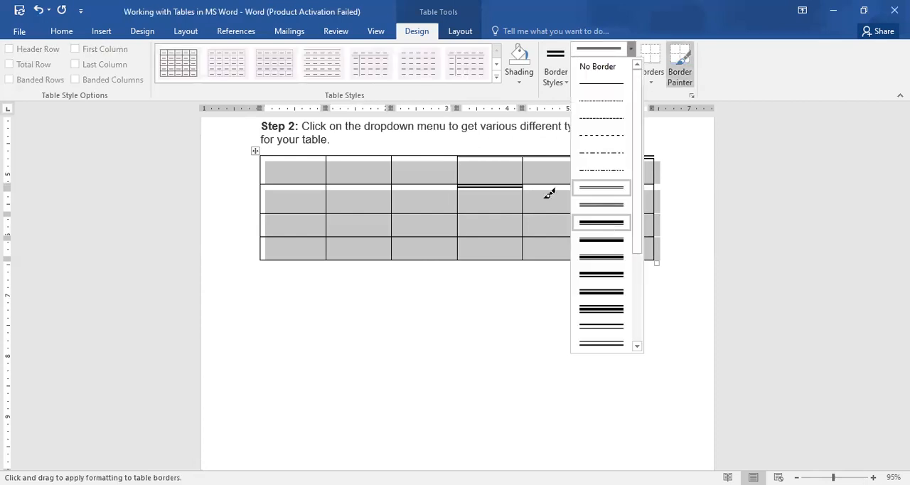
click(458, 208)
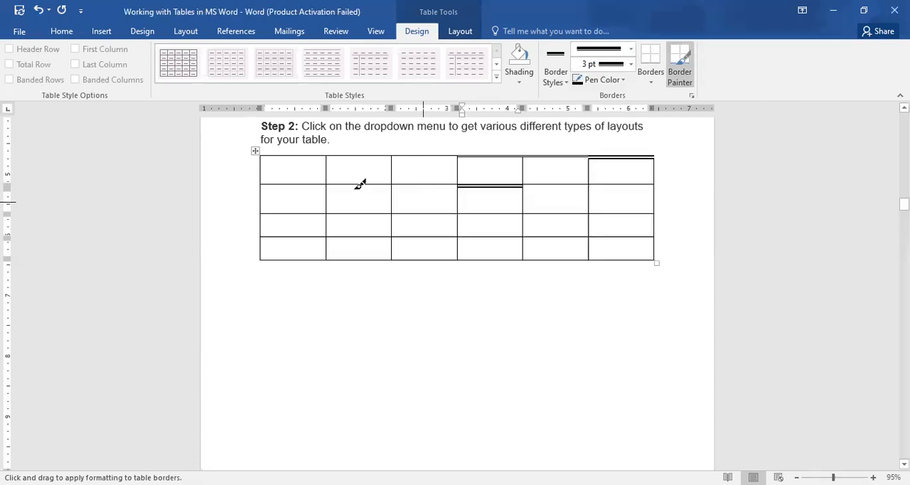
key(Escape)
click(263, 148)
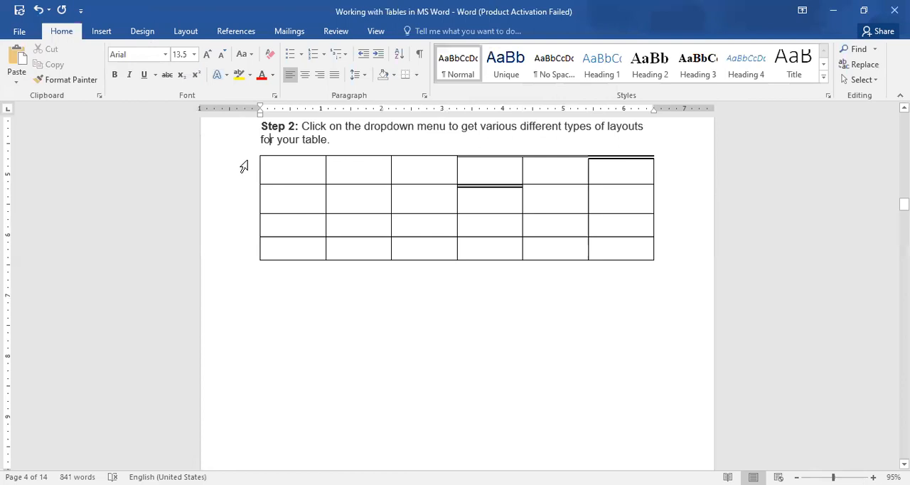
Choose the recently used double-line border style at 3 pt and paint the top borders of the first row's second and third cells
click(244, 166)
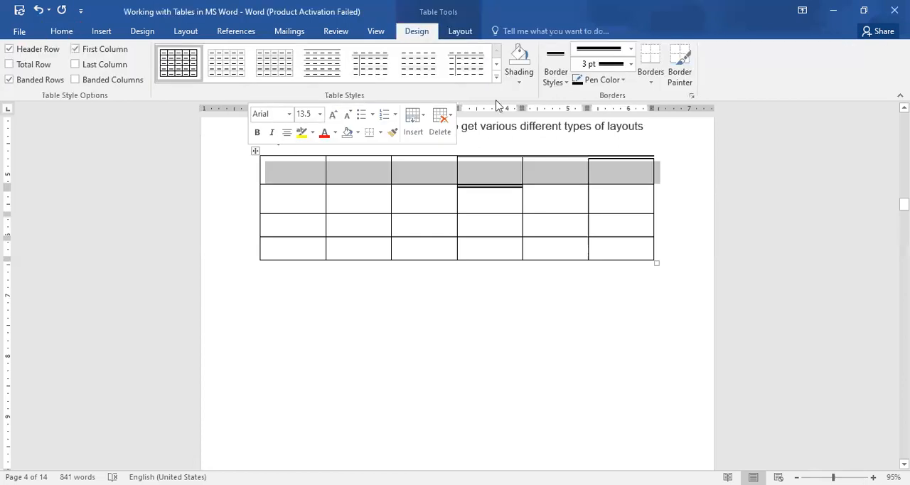
click(557, 84)
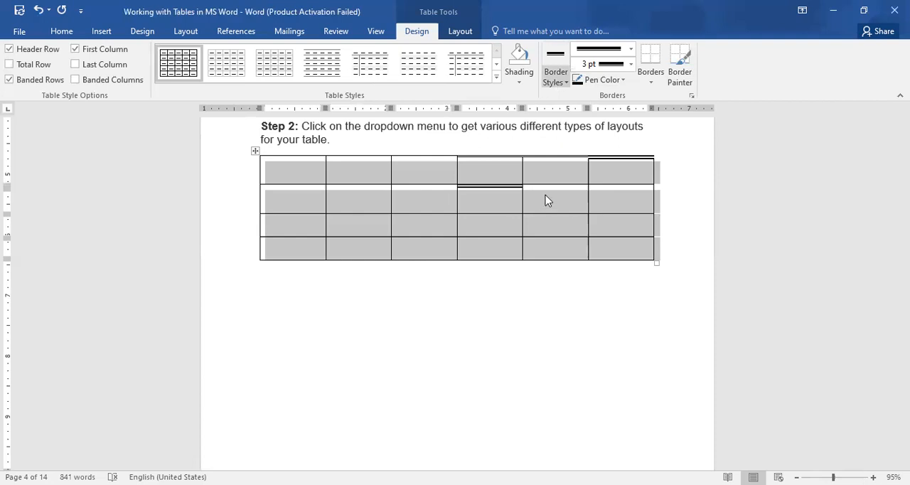
click(548, 199)
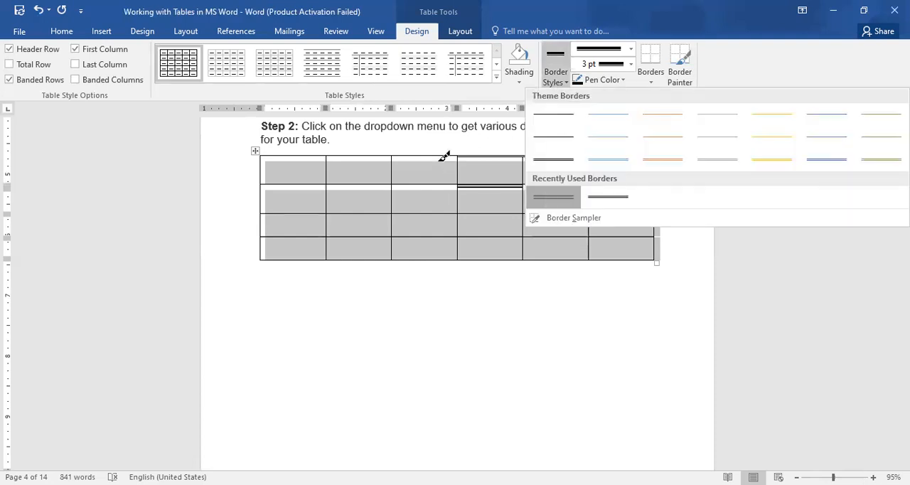
click(442, 156)
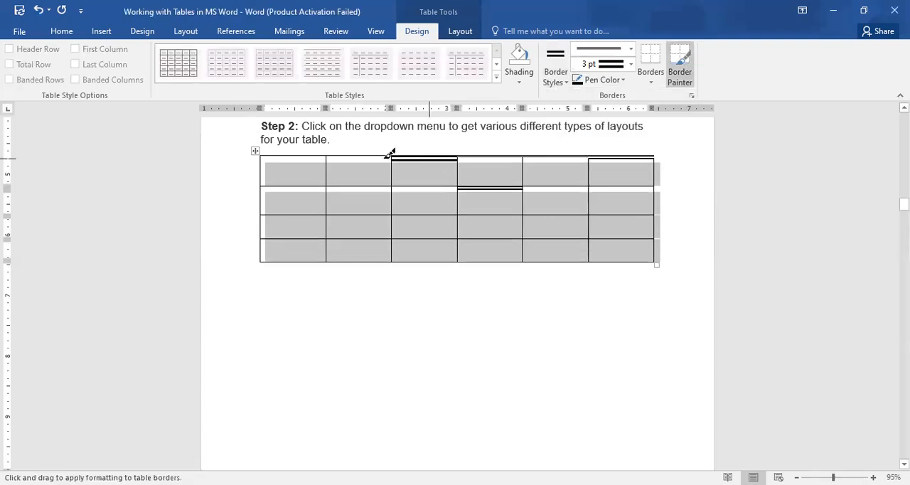
click(315, 160)
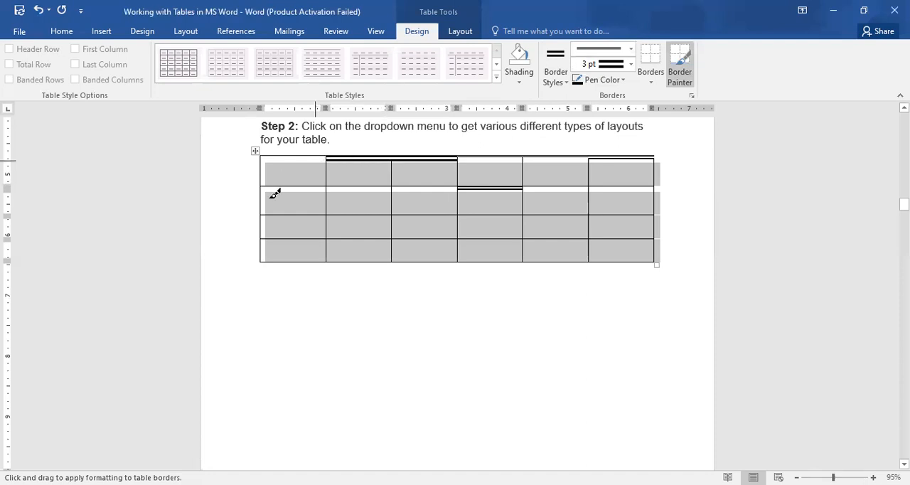
Paint the table's outer border and the left and bottom borders of the first row's last cell with the 3 pt double line
click(262, 190)
mouse_move(262, 168)
mouse_down()
mouse_move(275, 257)
mouse_move(354, 248)
mouse_move(415, 266)
mouse_move(427, 258)
mouse_move(656, 264)
mouse_move(645, 260)
mouse_move(660, 249)
mouse_move(652, 171)
mouse_move(659, 177)
mouse_up()
drag(519, 152, 558, 154)
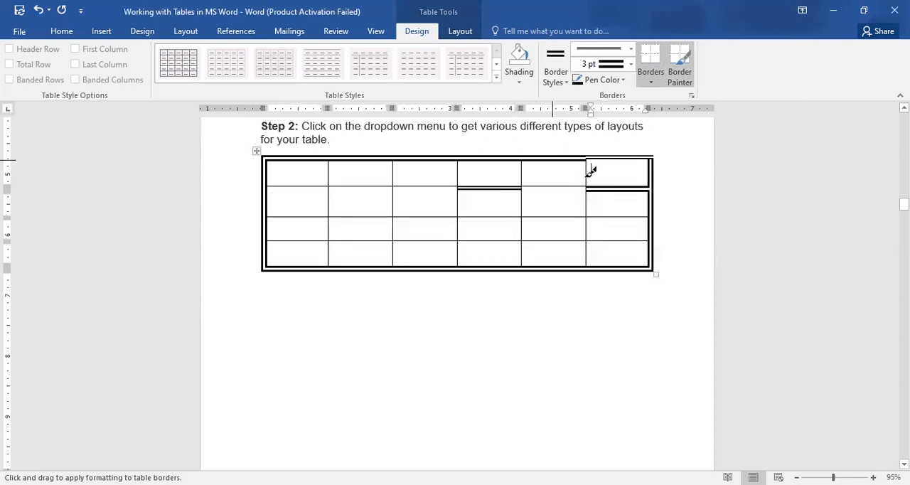
click(588, 178)
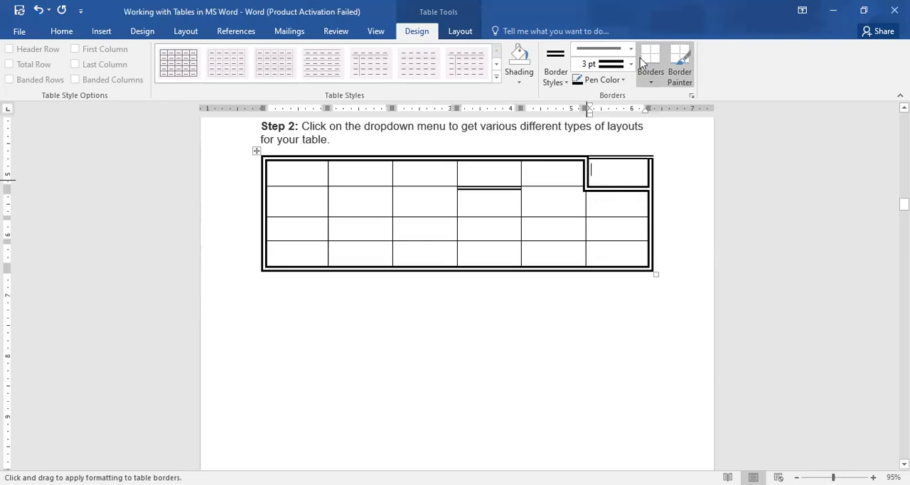
Add a 3 pt double top border to the first row's last cell, and toggle Border Painter on and off
click(652, 77)
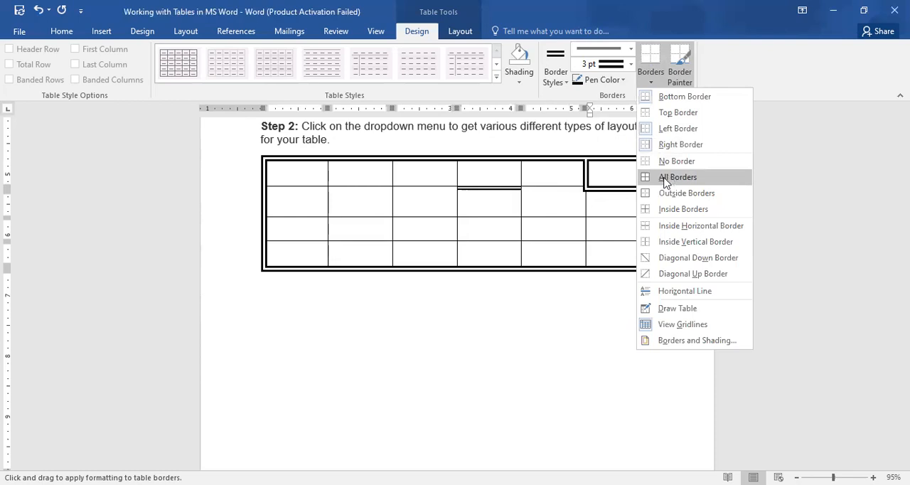
click(652, 84)
click(651, 84)
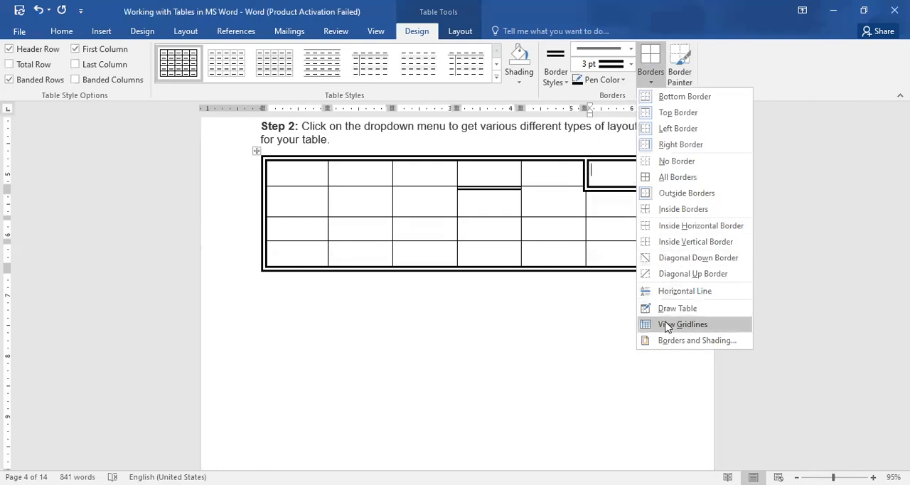
click(679, 80)
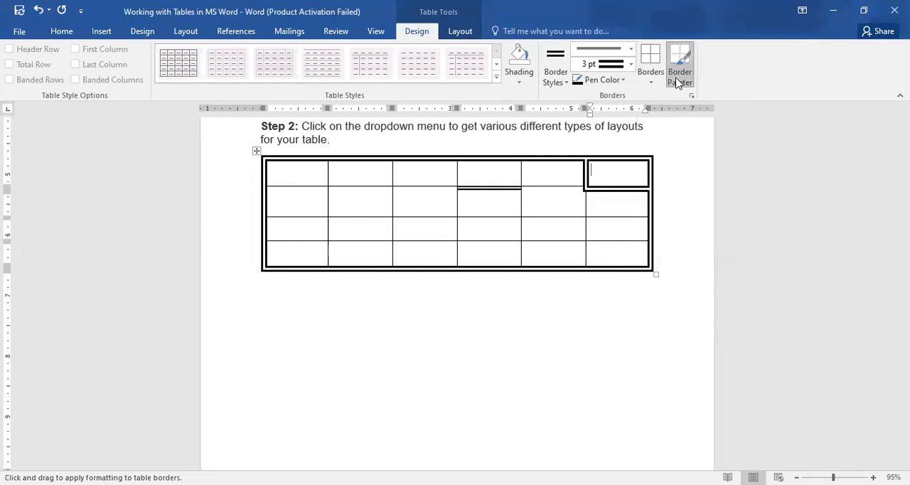
click(678, 81)
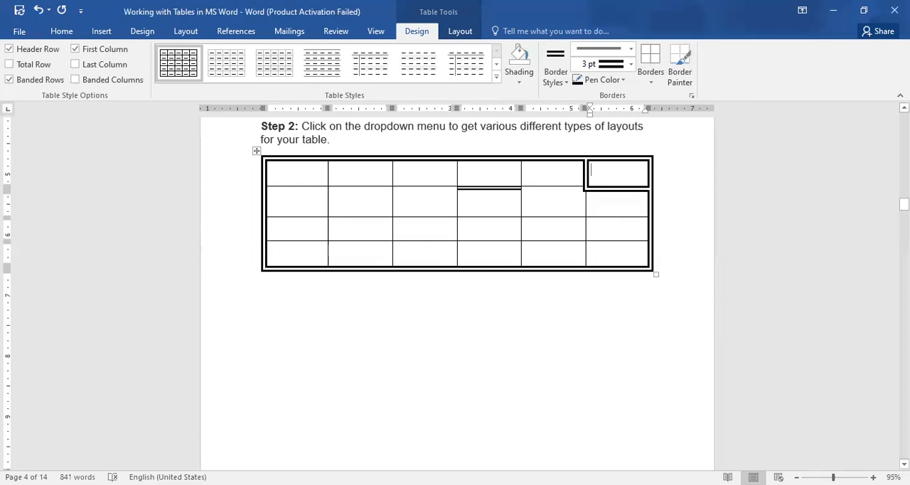
Paste the copied four-row, six-column table on a new line below the first picture in the Splitting the Cell section
drag(904, 204, 903, 237)
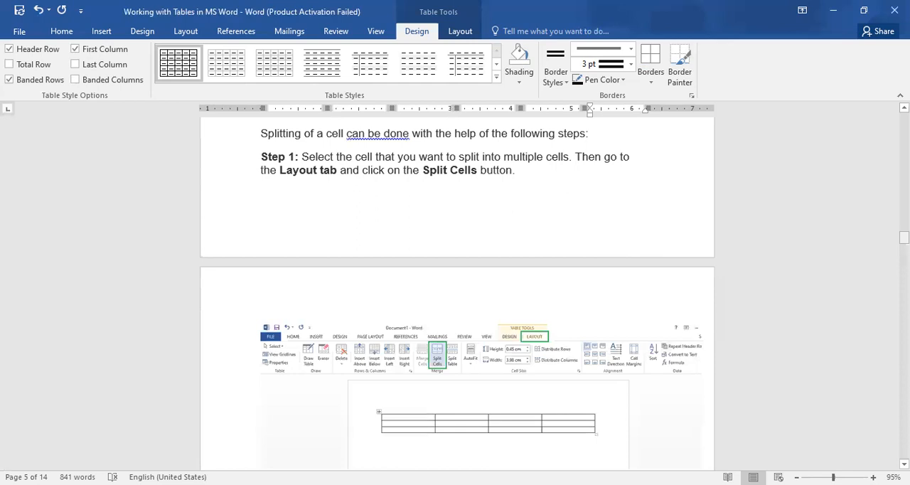
drag(904, 238, 905, 237)
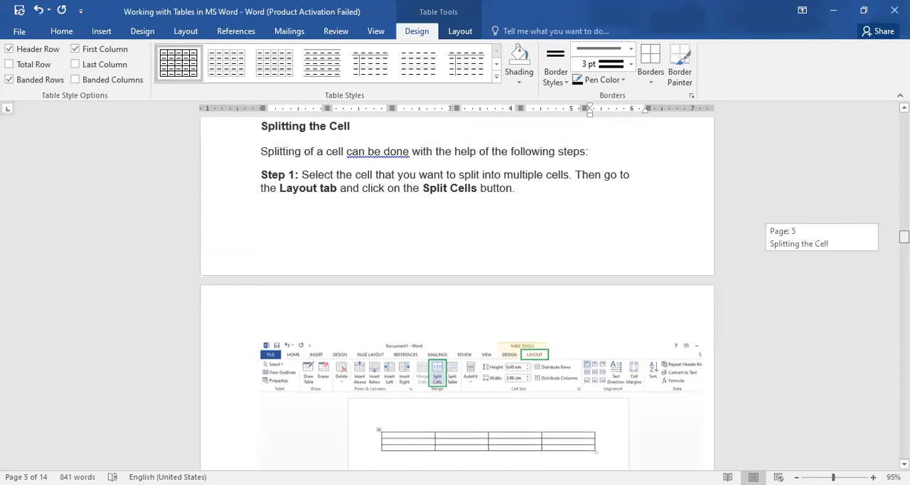
drag(904, 238, 905, 243)
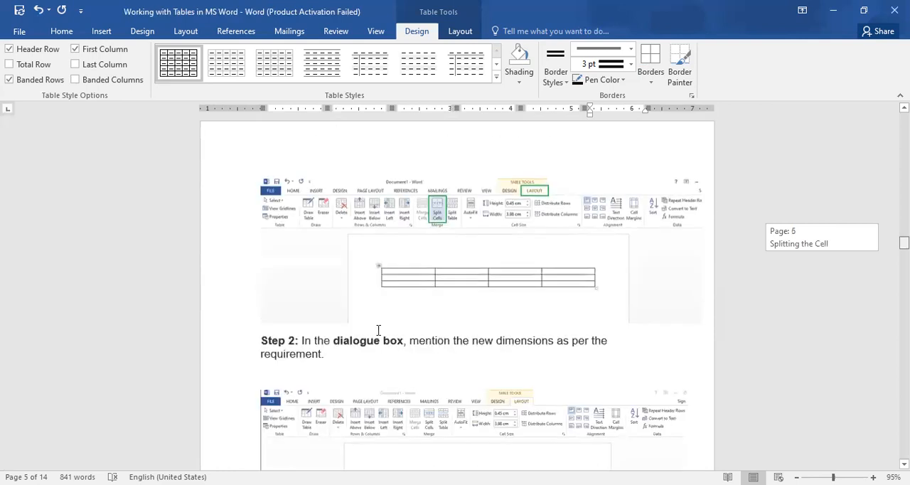
click(284, 322)
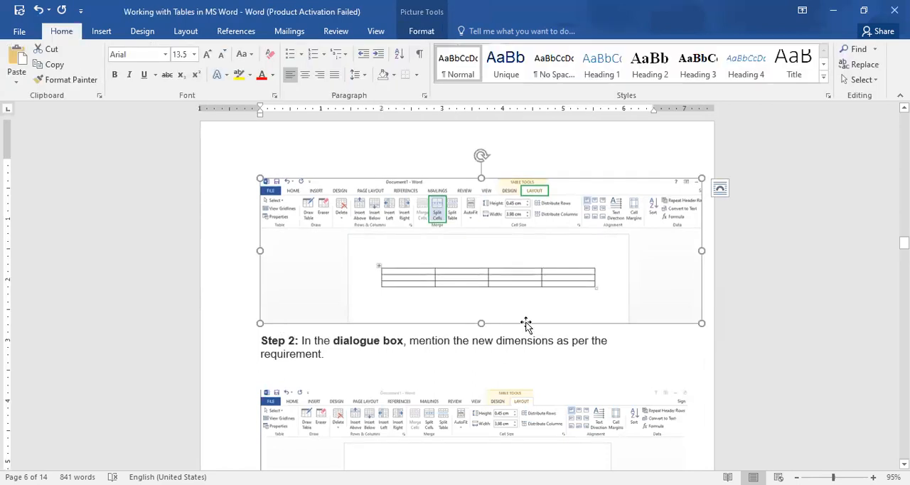
click(306, 354)
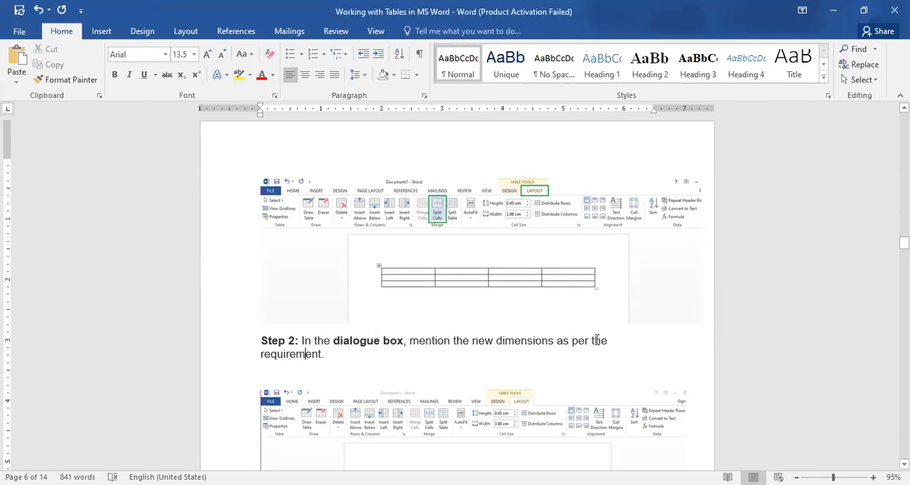
click(700, 312)
click(712, 316)
key(Return)
key(ctrl+v)
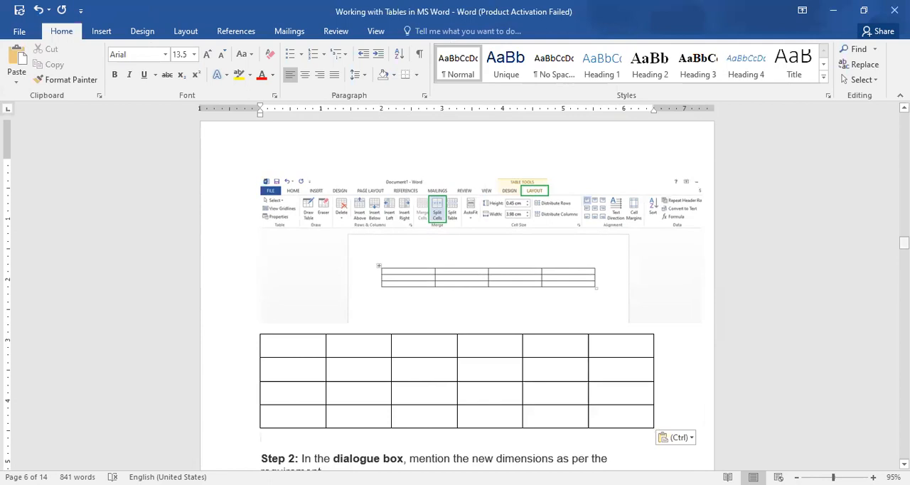
Select the whole pasted table and display its table layout commands
scroll(455, 298, down, 5)
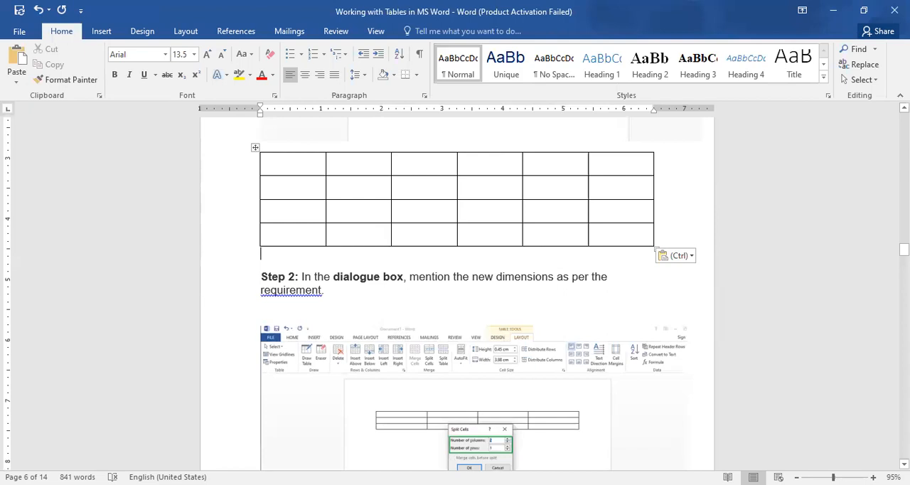
drag(904, 249, 905, 239)
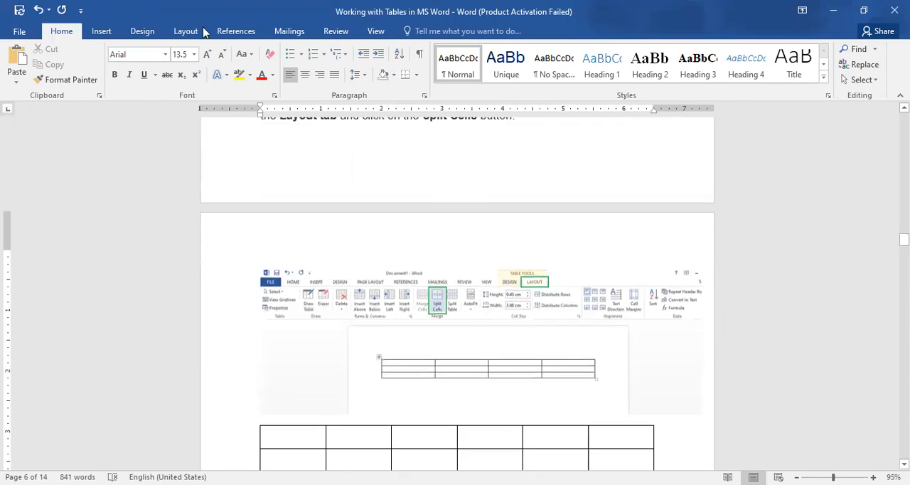
click(196, 32)
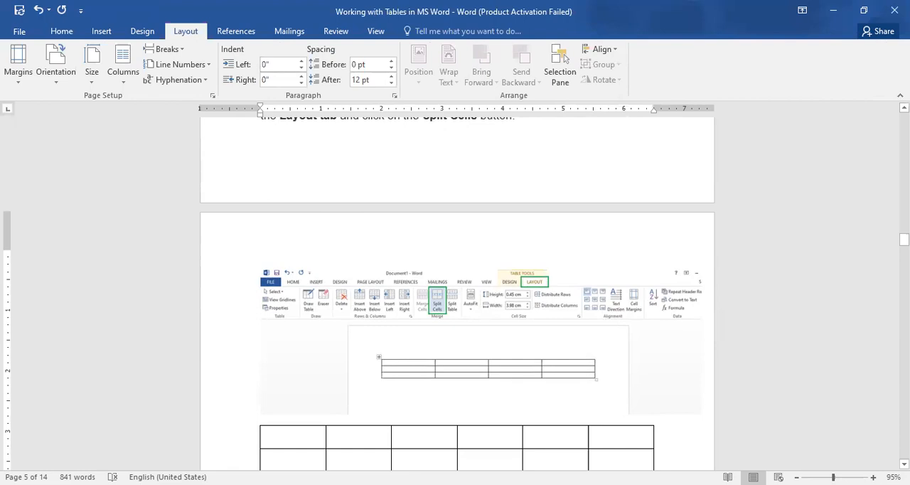
mouse_move(904, 239)
mouse_down()
mouse_move(904, 231)
mouse_move(903, 246)
mouse_up()
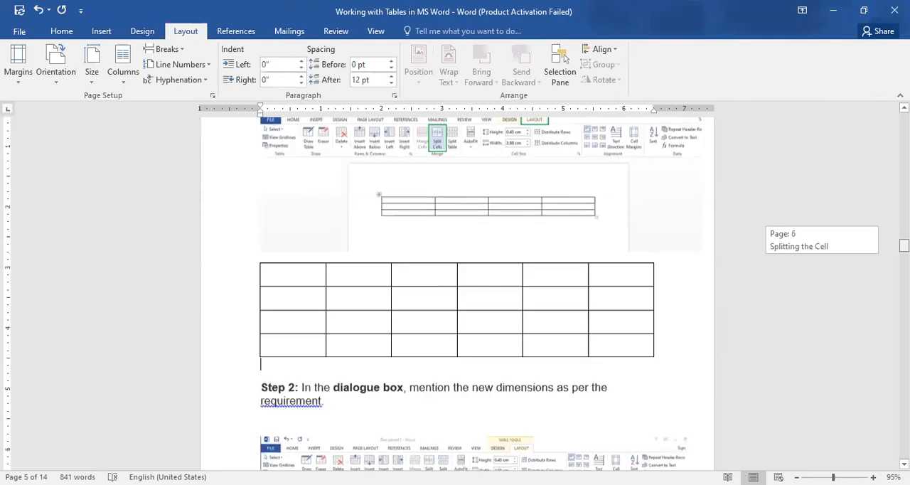
click(346, 297)
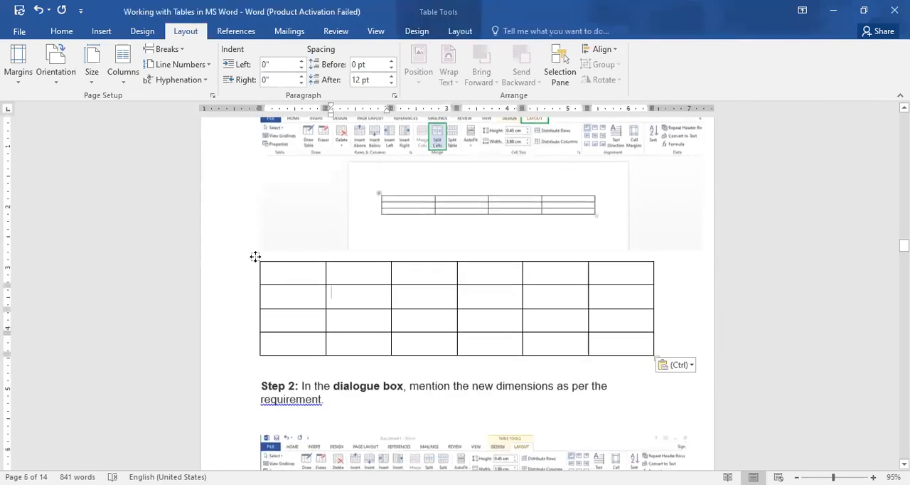
click(255, 256)
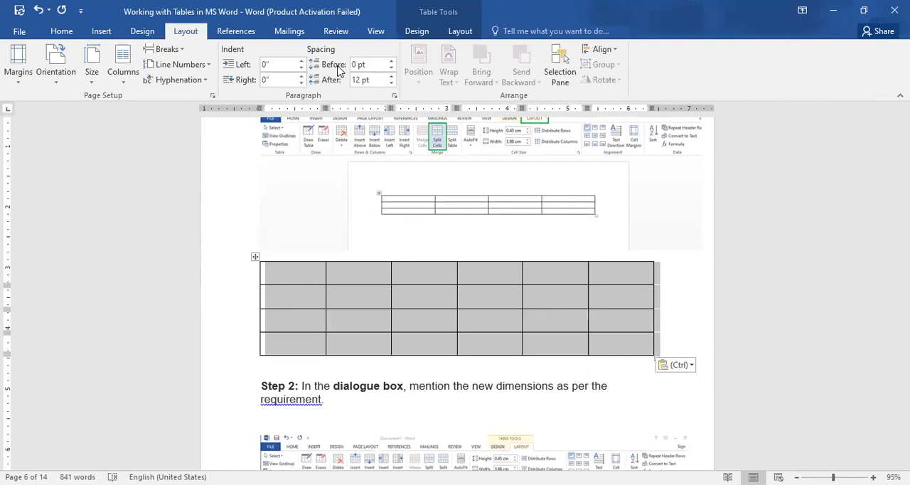
click(460, 32)
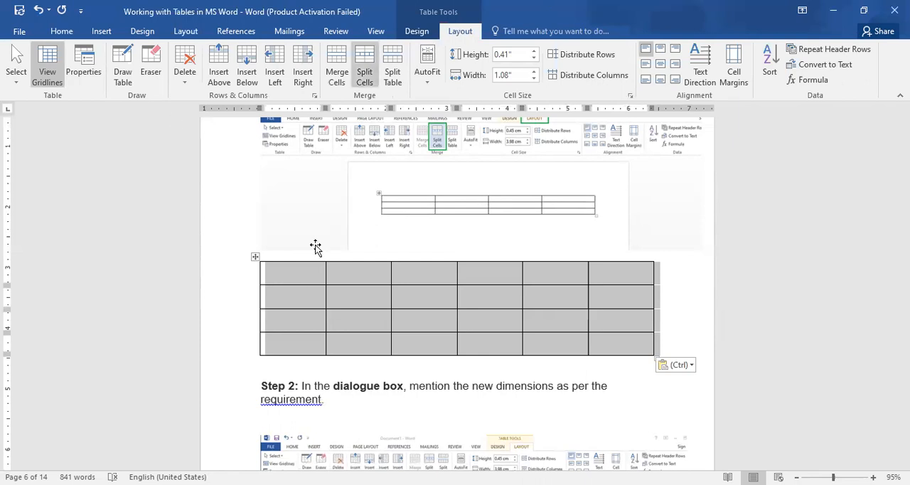
Merge the first two cells of the pasted table's first row
click(299, 276)
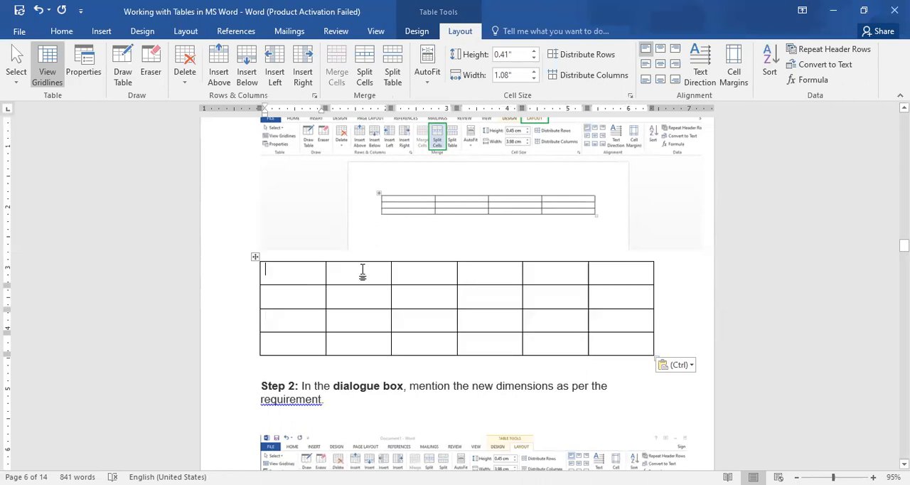
shift+click(362, 270)
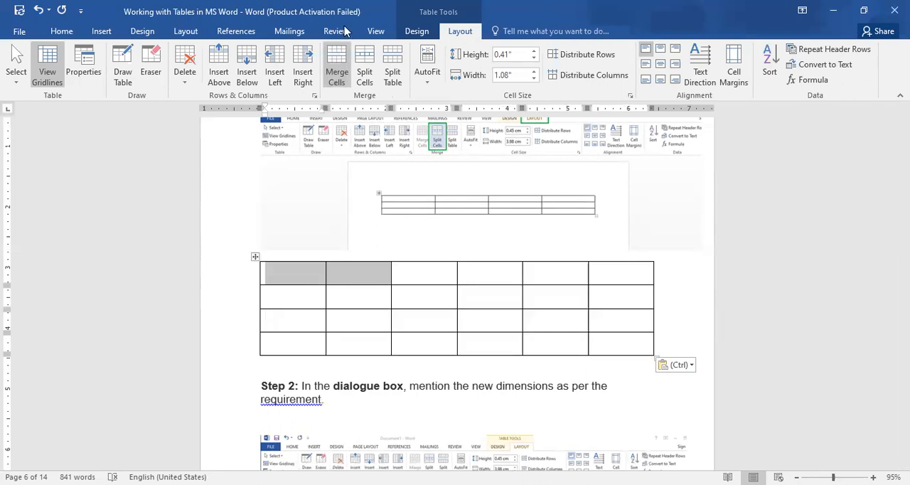
click(337, 66)
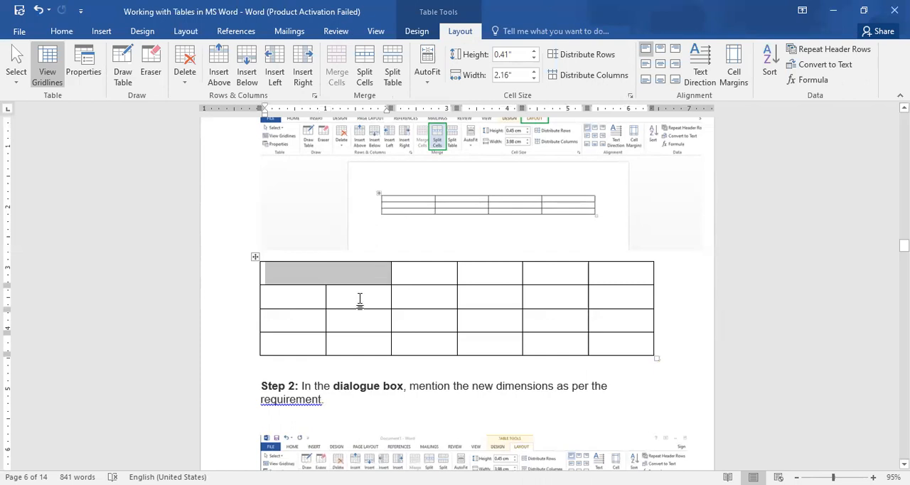
Split the first row's merged cell and its neighbour into 3 columns and 1 row, and apply Split Table at that row
click(327, 292)
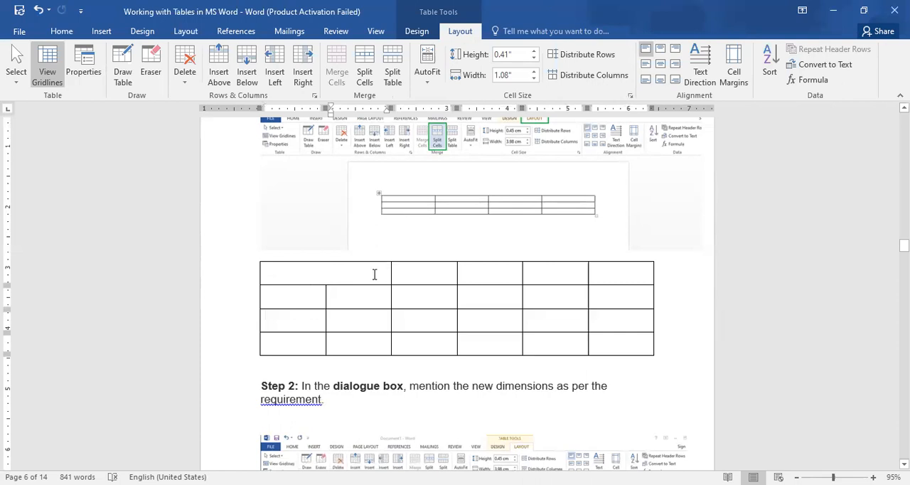
click(342, 276)
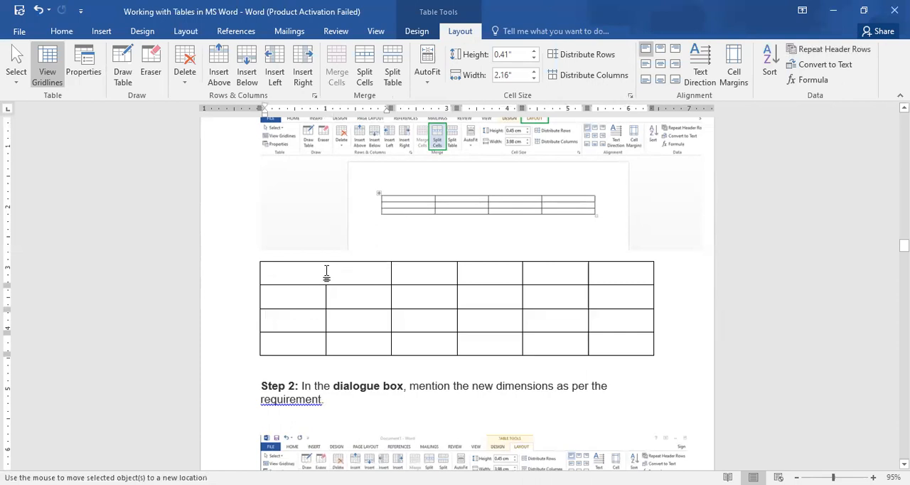
shift+click(407, 280)
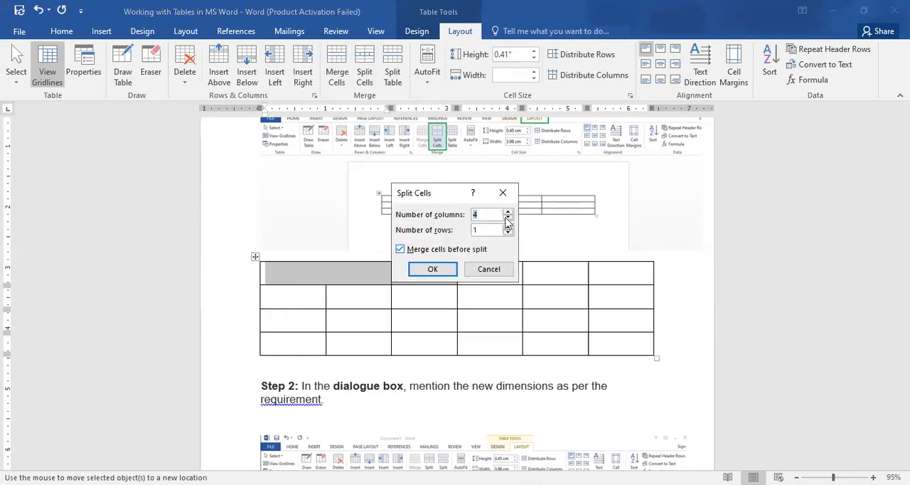
click(507, 218)
key(Return)
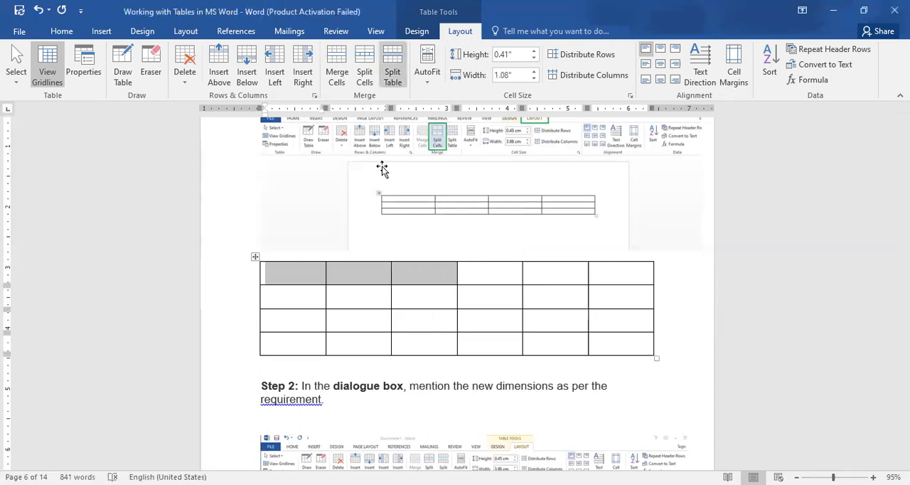
click(392, 65)
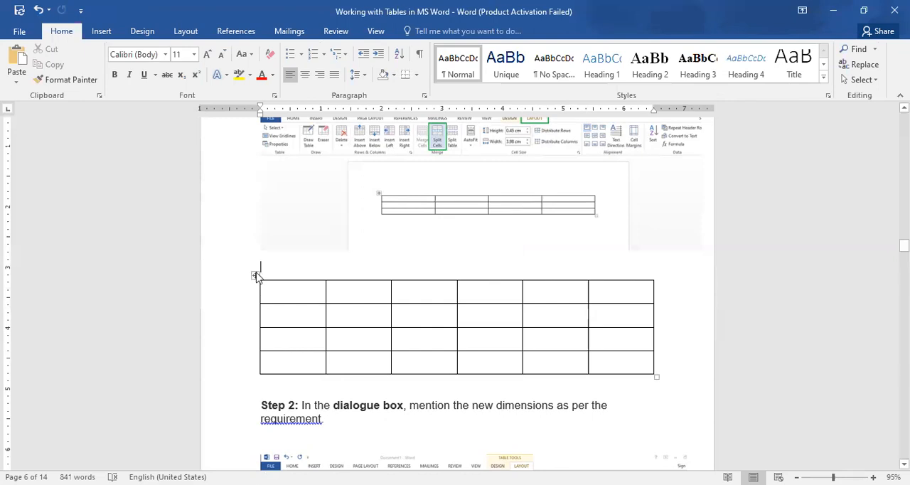
Set the whole six-column table's row height to 0.5" and its column width to 1.1"
click(255, 275)
click(460, 32)
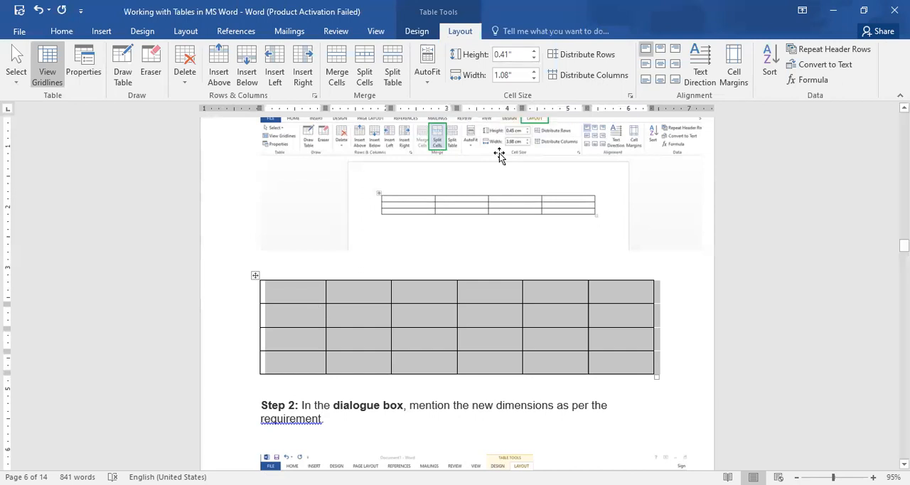
click(534, 50)
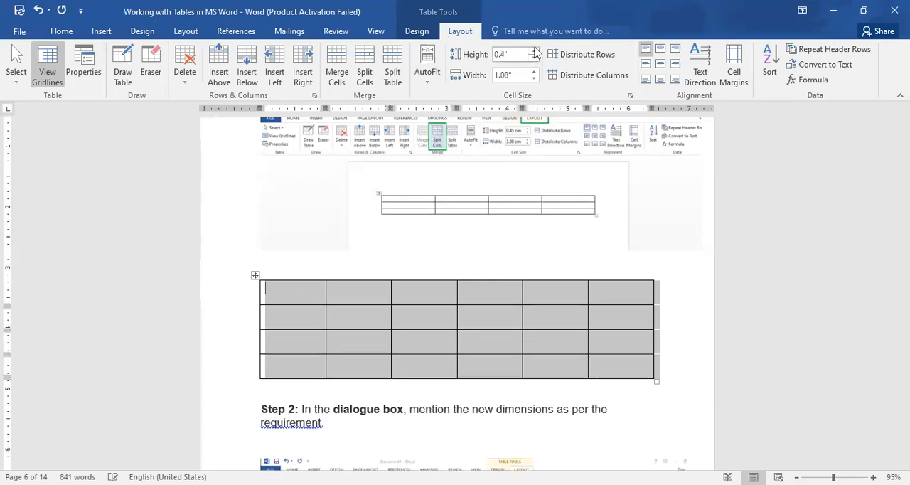
click(533, 51)
click(534, 72)
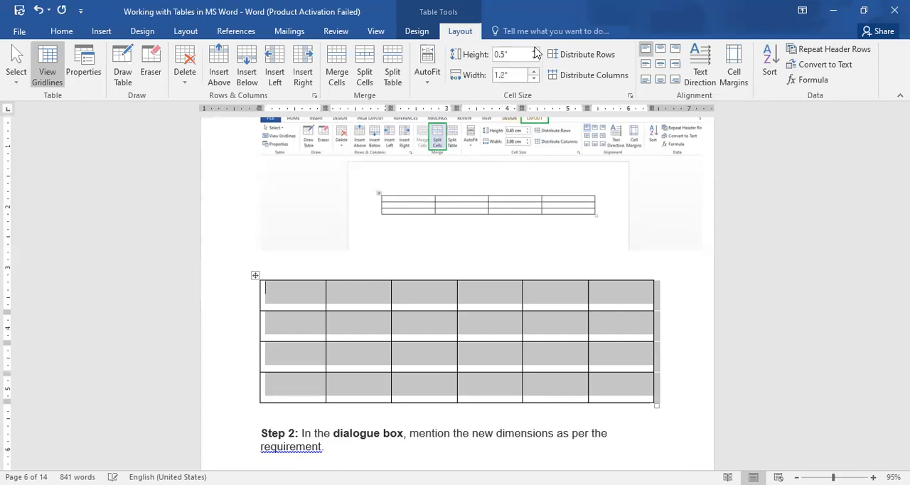
click(534, 72)
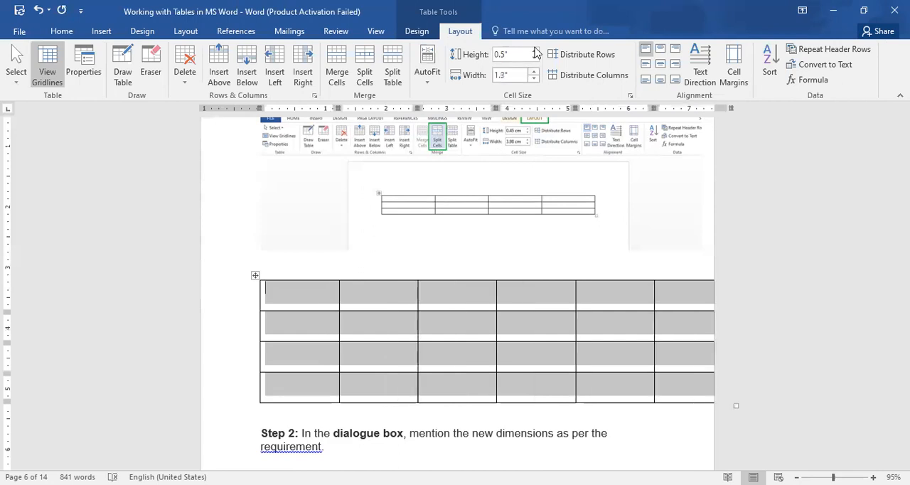
double_click(534, 78)
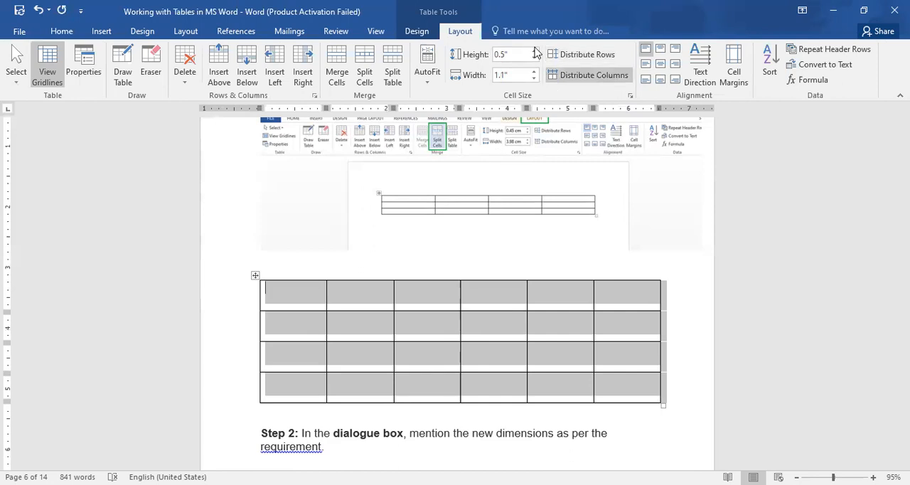
click(428, 77)
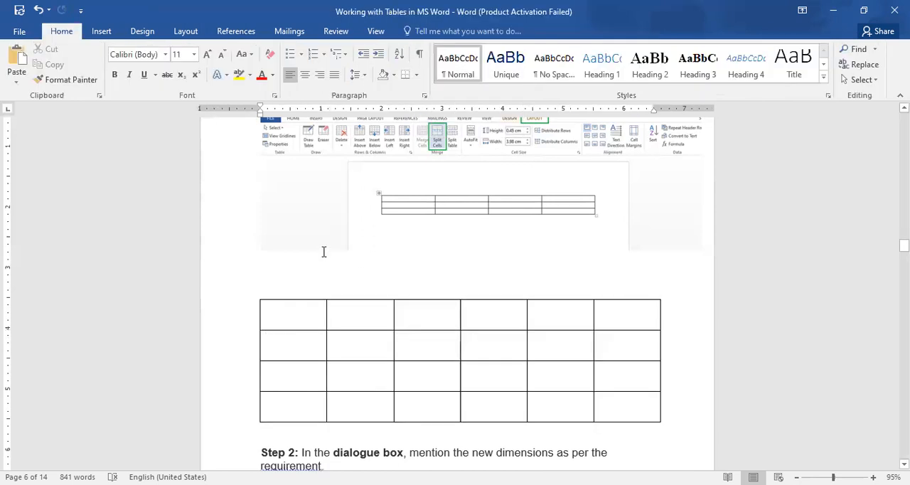
Undo the six-column table's size changes, its pasting and the blank line added for it below the picture
key(ctrl+z)
key(ctrl+z)
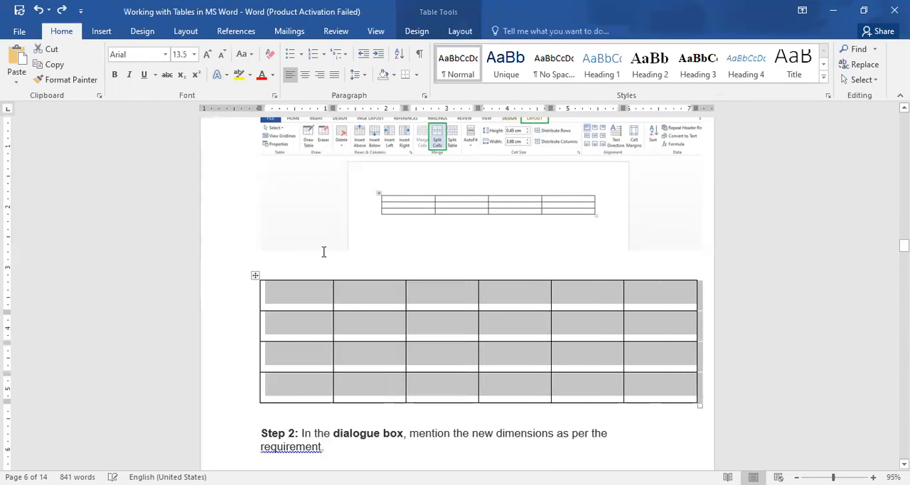
key(ctrl+y)
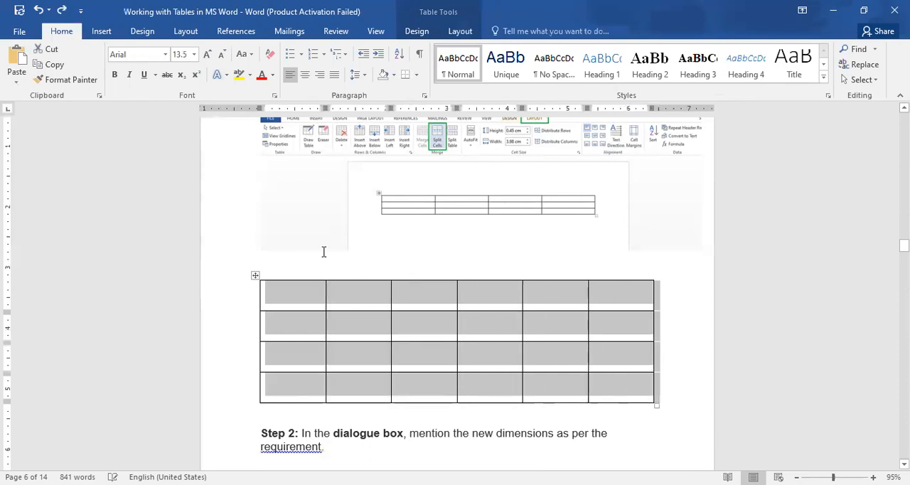
key(ctrl+z)
key(ctrl+z)
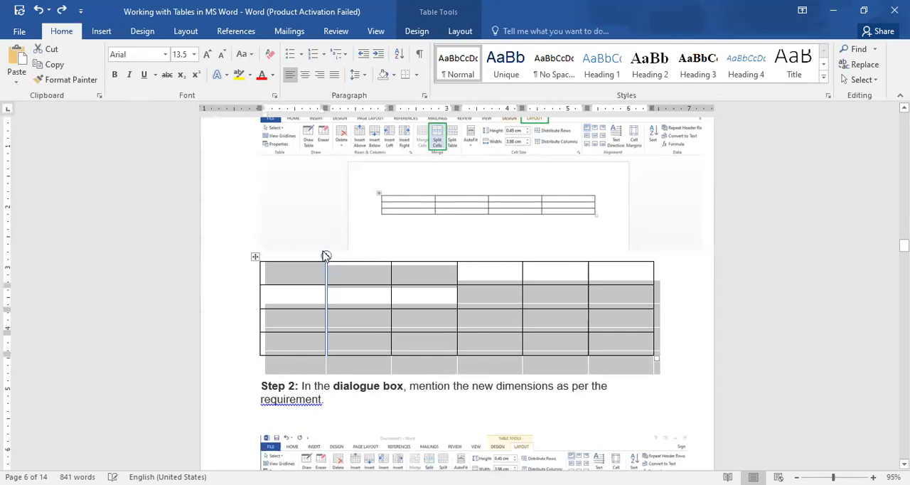
key(ctrl+z)
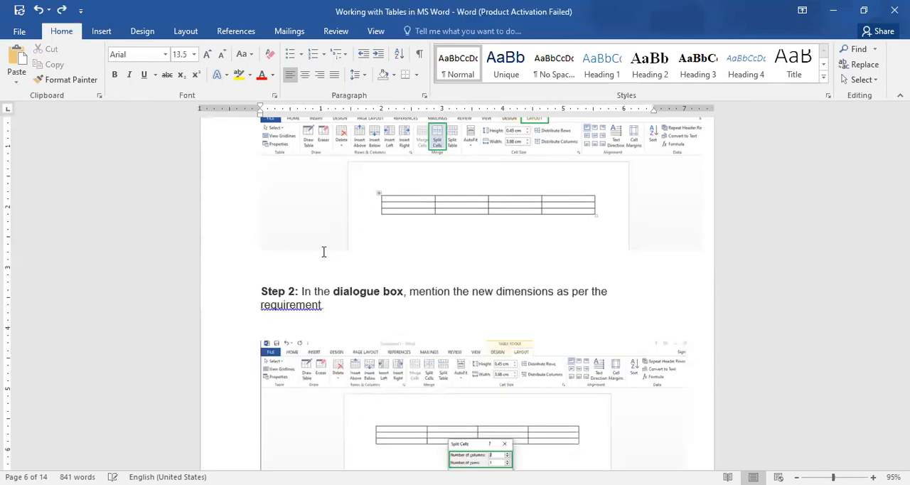
key(ctrl+z)
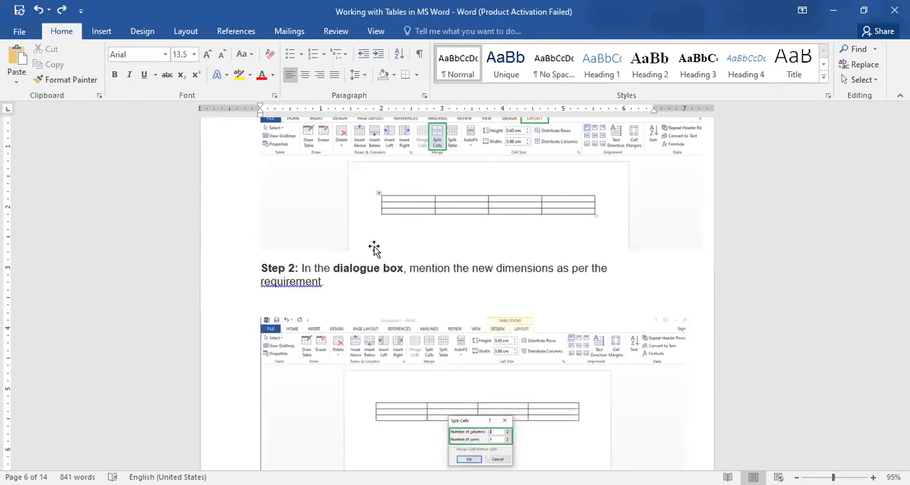
Insert a table of five columns and two rows on a new line below the first picture
click(379, 208)
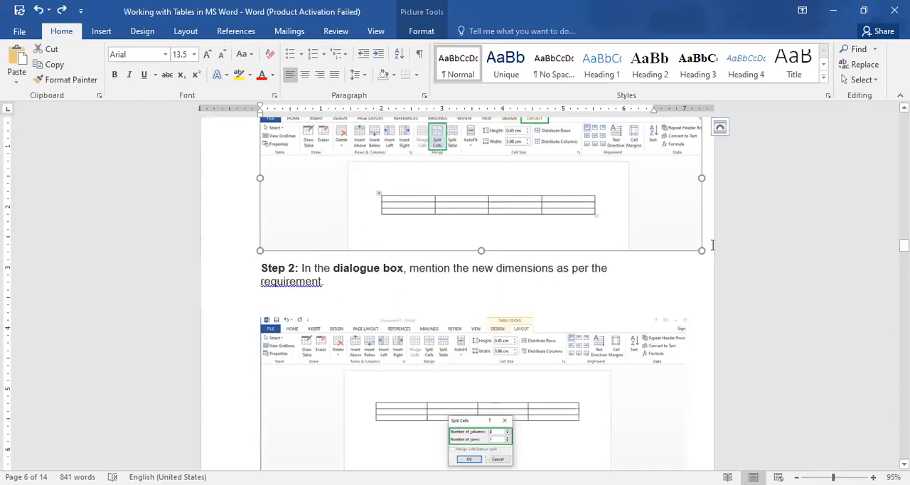
click(712, 245)
key(Return)
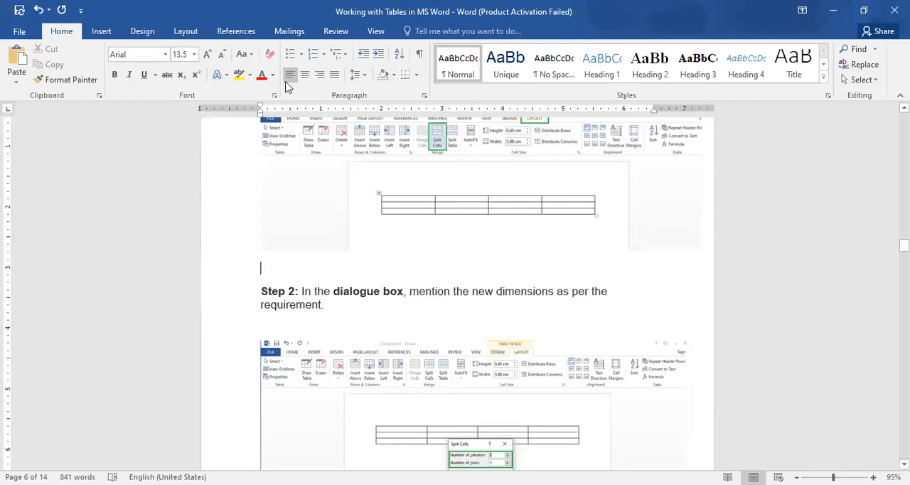
click(105, 32)
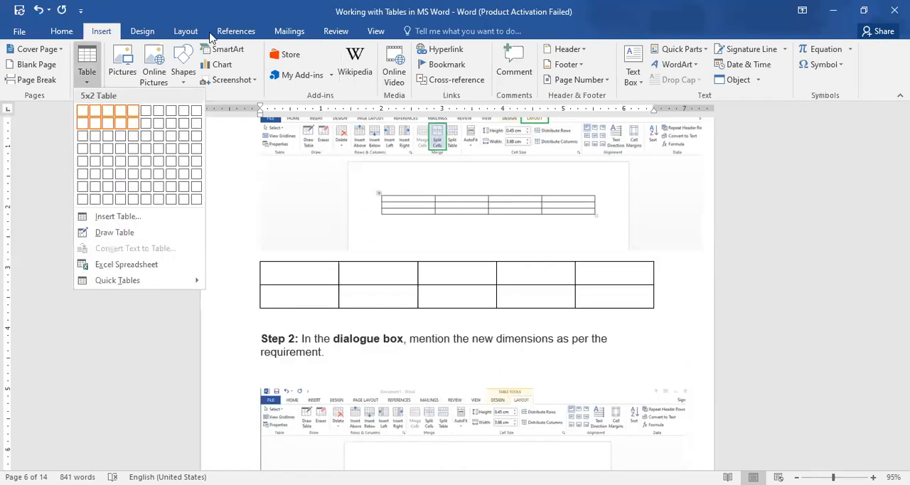
click(129, 124)
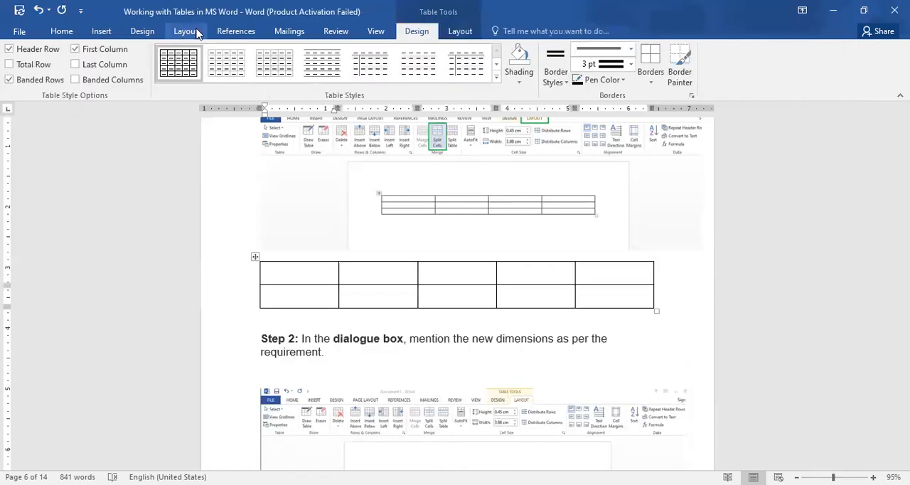
Extend the new table with four rows below, five columns to the left and five columns to the right of those
click(255, 257)
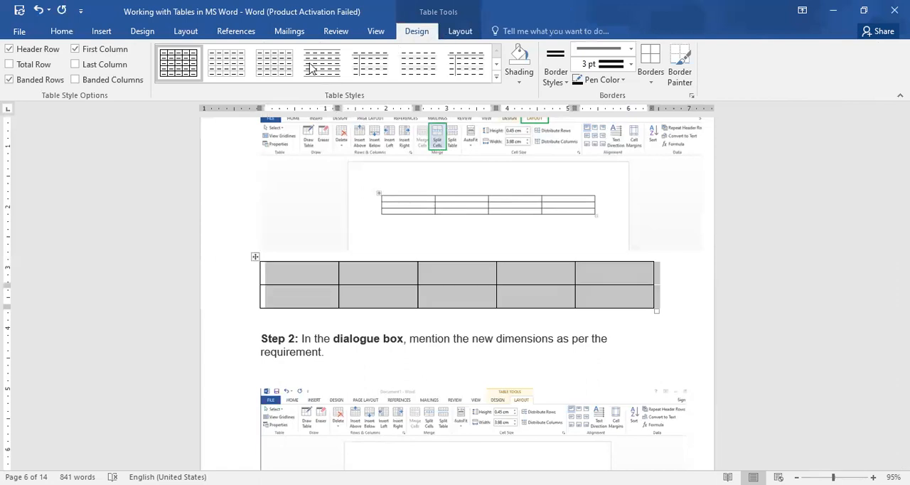
click(448, 32)
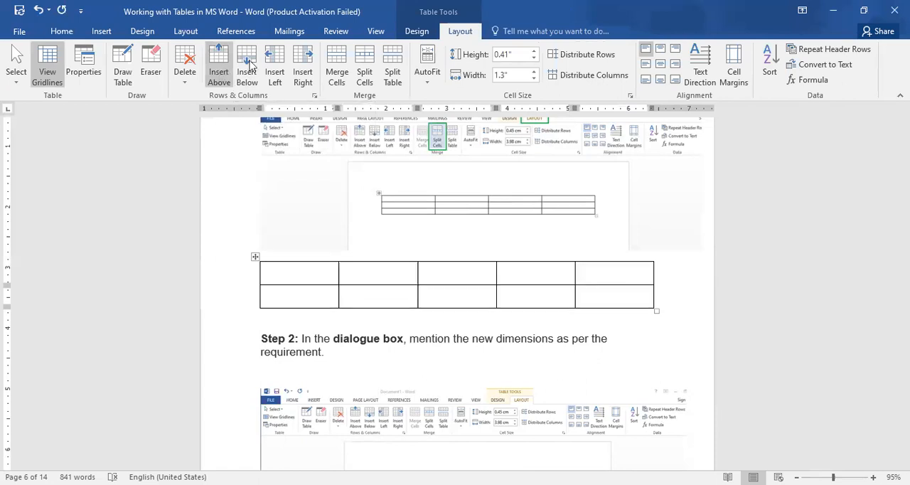
click(249, 67)
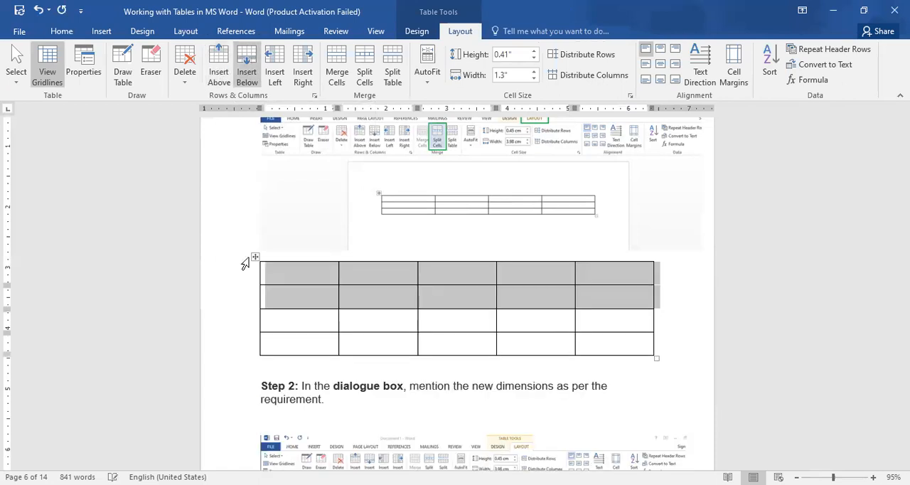
click(252, 71)
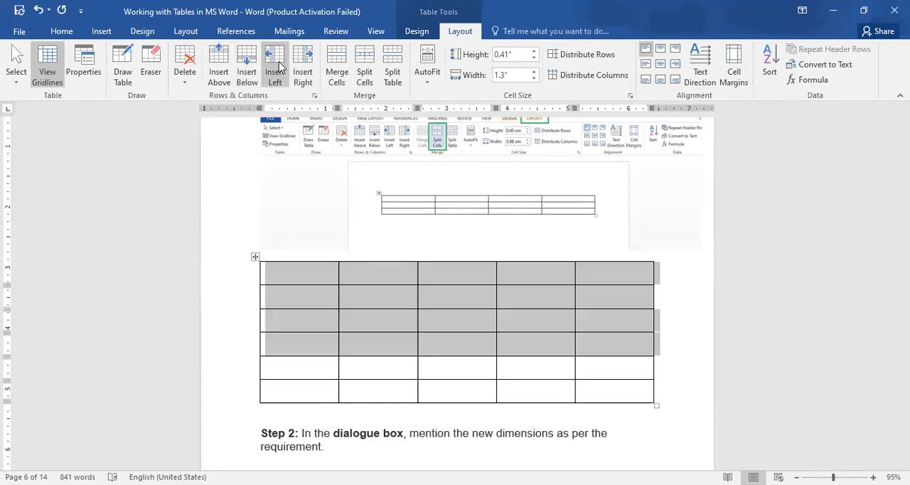
click(279, 66)
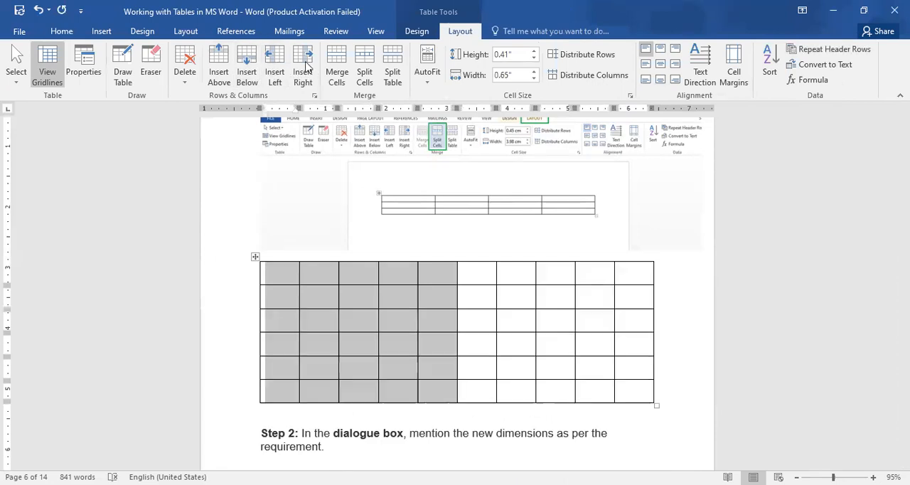
click(306, 66)
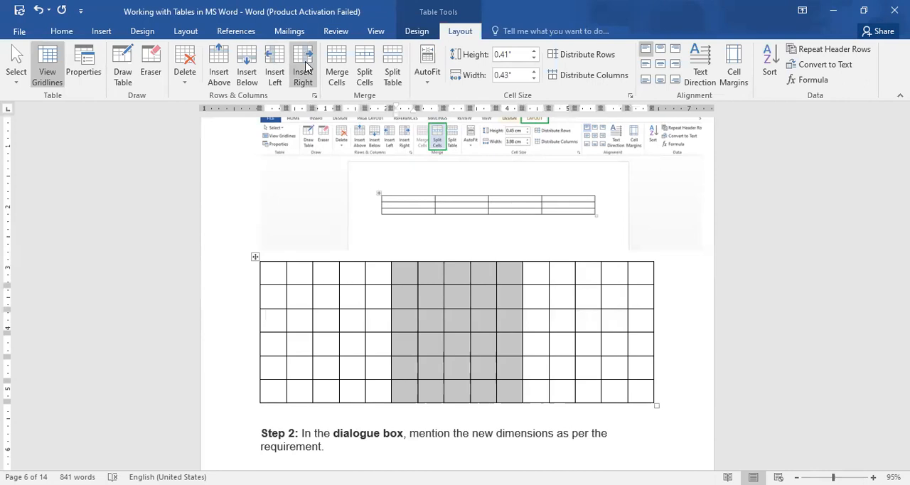
View the alternative text options in the table's properties, and close the dialog without changes
click(80, 63)
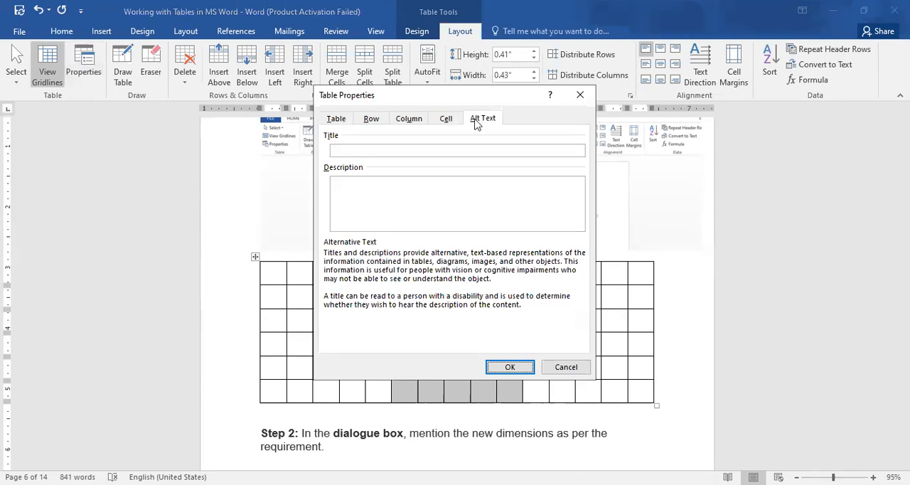
drag(484, 95, 367, 130)
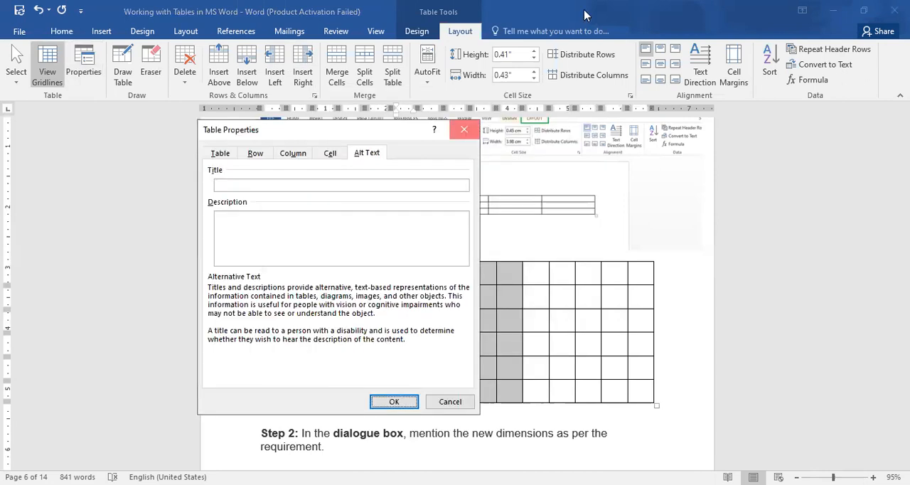
click(466, 130)
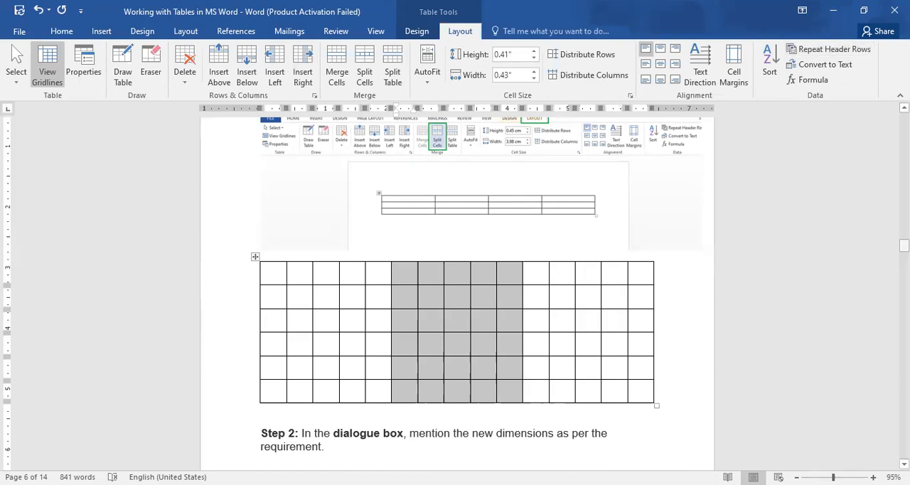
Merge the third and fourth cells of the table's first row
mouse_move(904, 245)
mouse_down()
mouse_move(904, 277)
mouse_move(904, 251)
mouse_up()
scroll(322, 217, up, 3)
drag(323, 218, 362, 218)
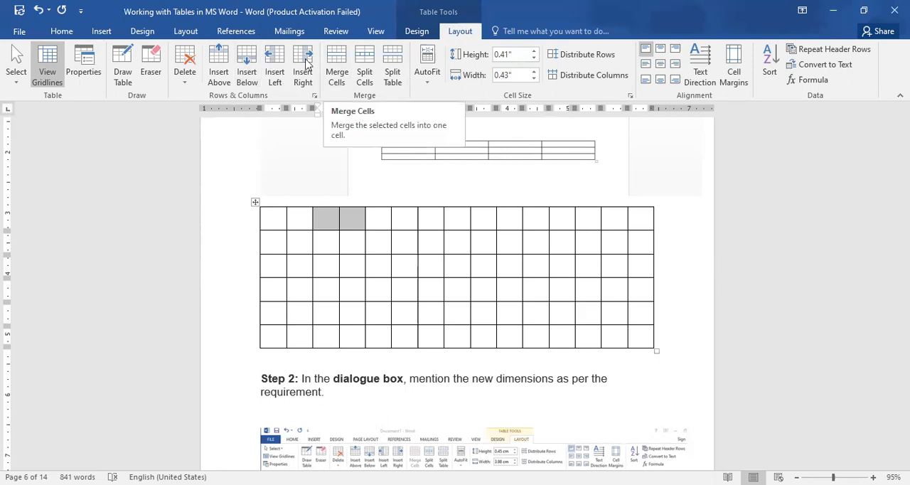
click(328, 67)
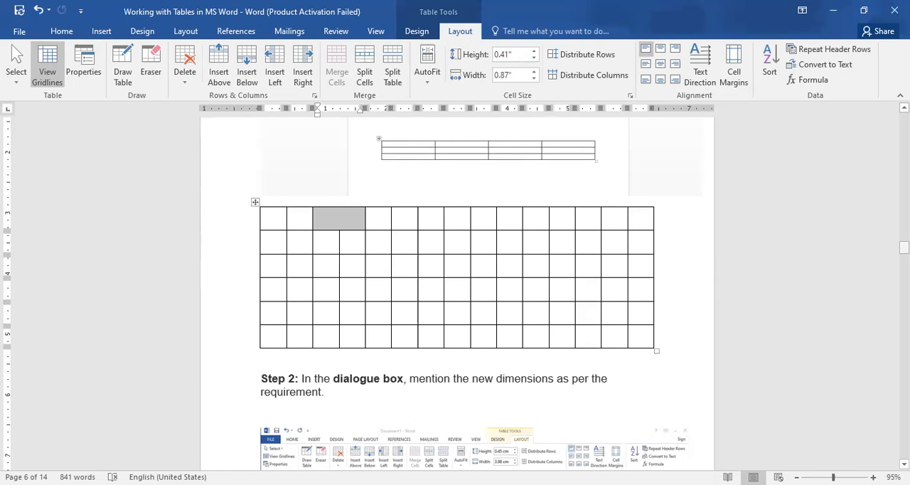
Apply the gold Grid Tables style with a solid first column and shaded banded rows to the table
mouse_move(903, 247)
mouse_down()
mouse_move(904, 299)
mouse_move(904, 255)
mouse_up()
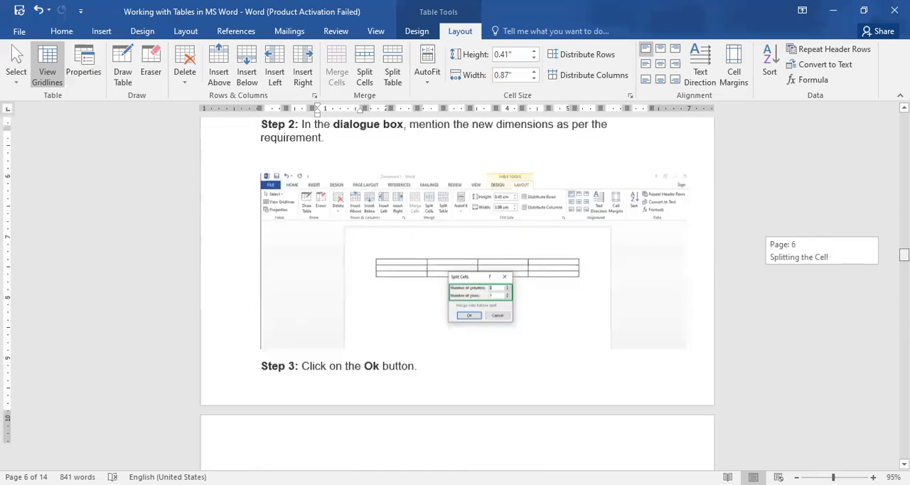
scroll(546, 223, up, 3)
click(546, 223)
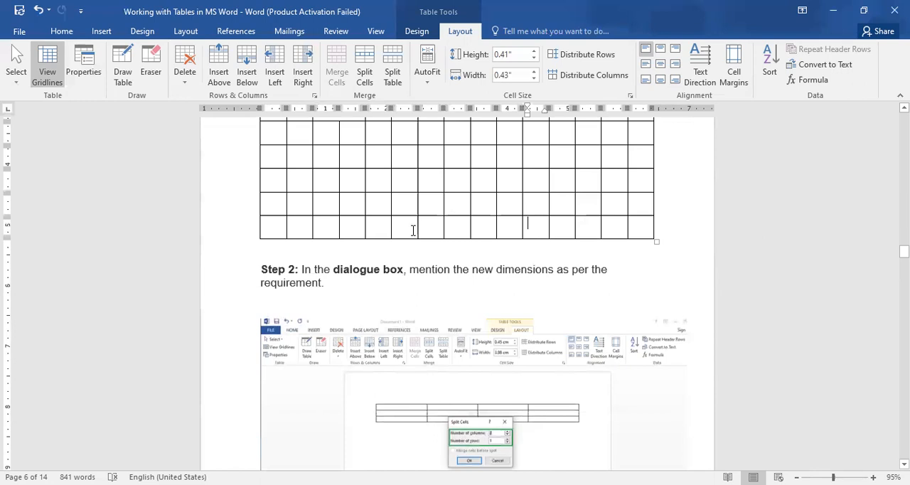
click(360, 190)
click(417, 31)
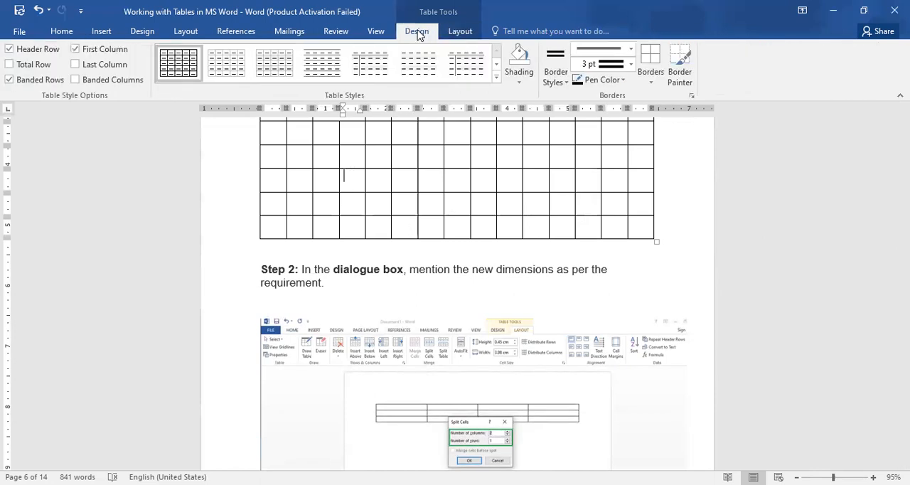
click(496, 76)
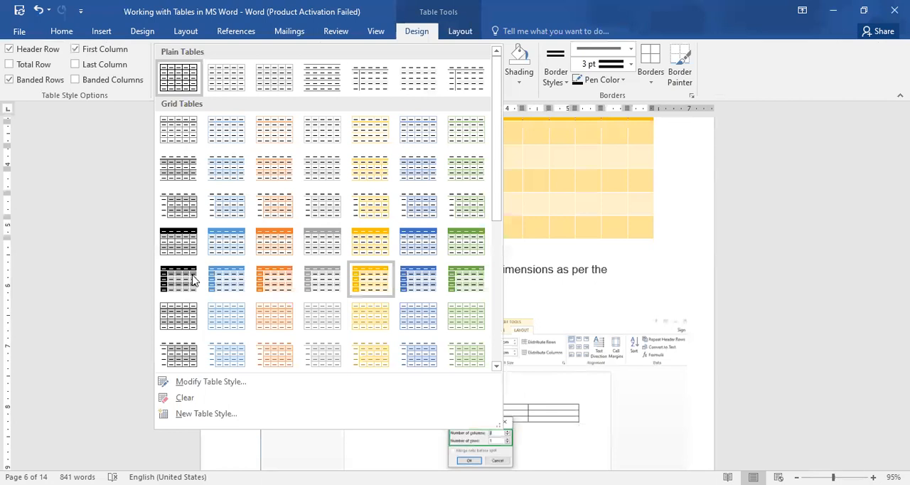
click(360, 282)
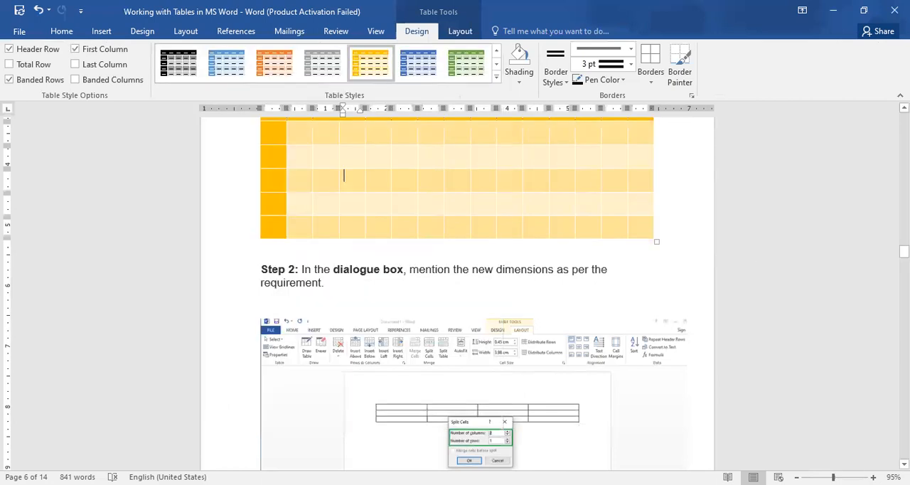
Convert the introductory paragraph under "Converting Text to a Table" into a three-column table with AutoFit to contents
drag(904, 251, 904, 323)
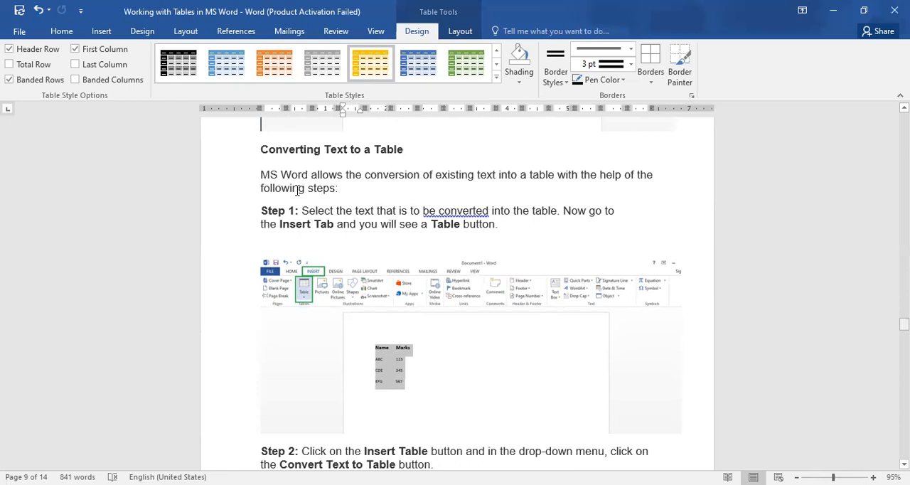
drag(229, 183, 229, 193)
click(271, 191)
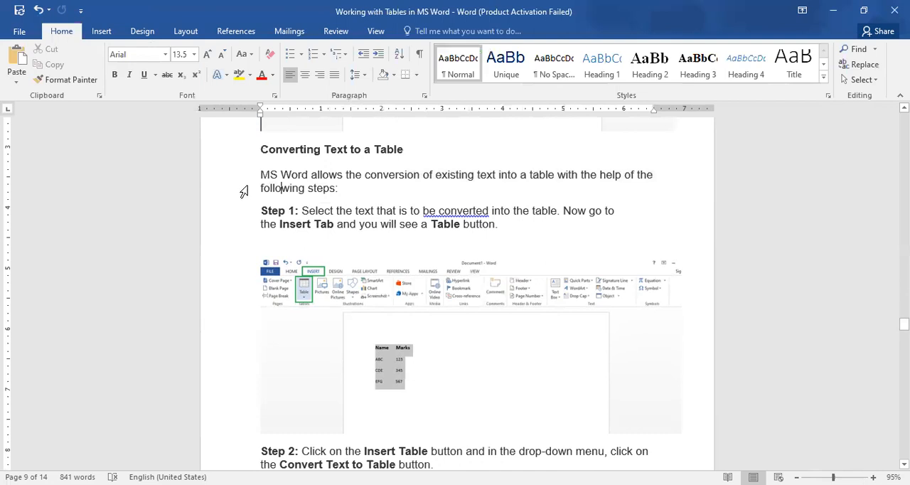
double_click(244, 191)
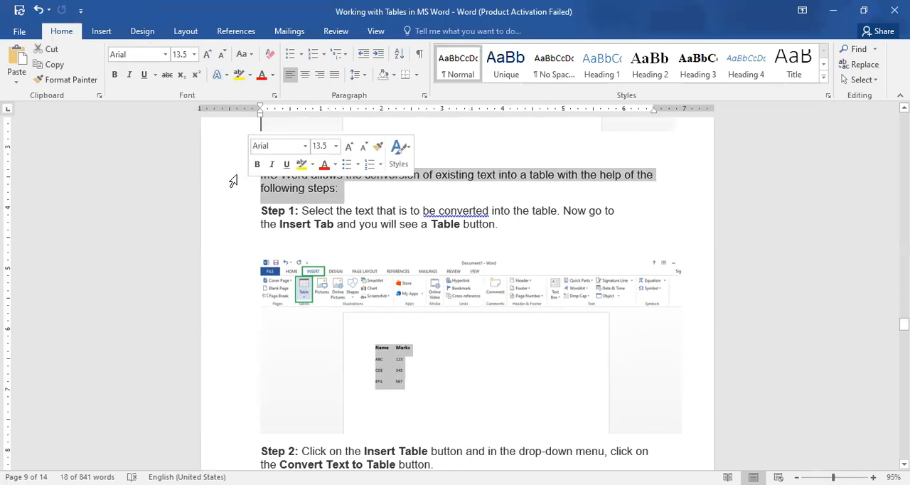
click(101, 34)
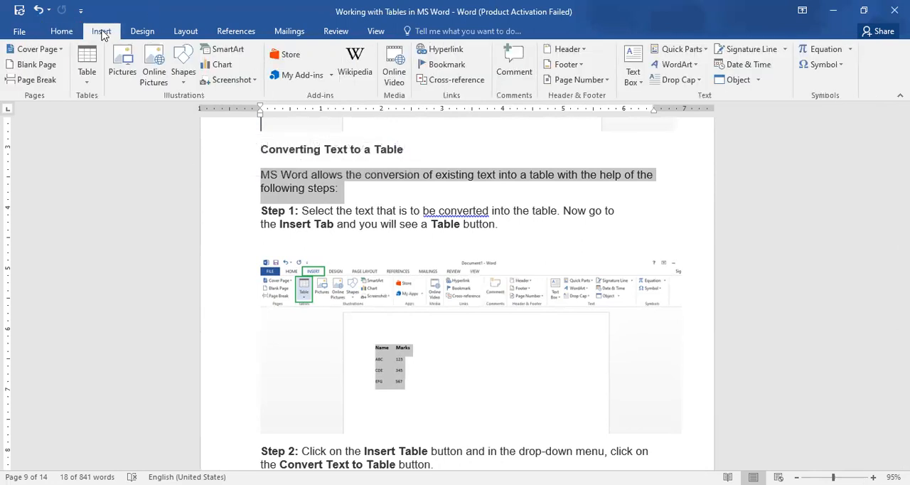
click(86, 79)
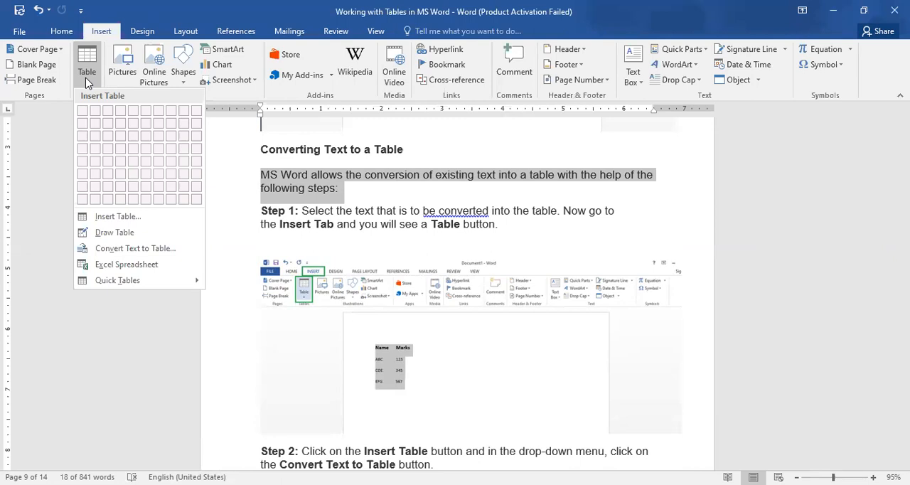
click(130, 249)
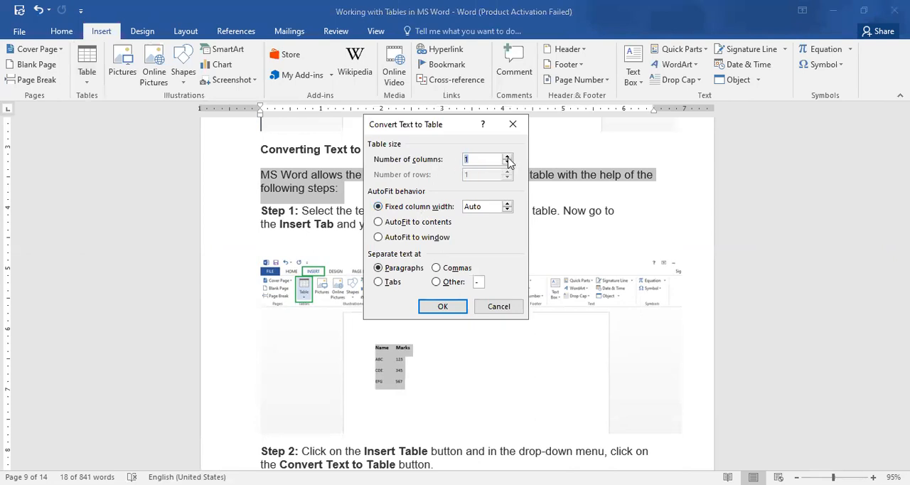
double_click(508, 159)
click(441, 222)
click(444, 307)
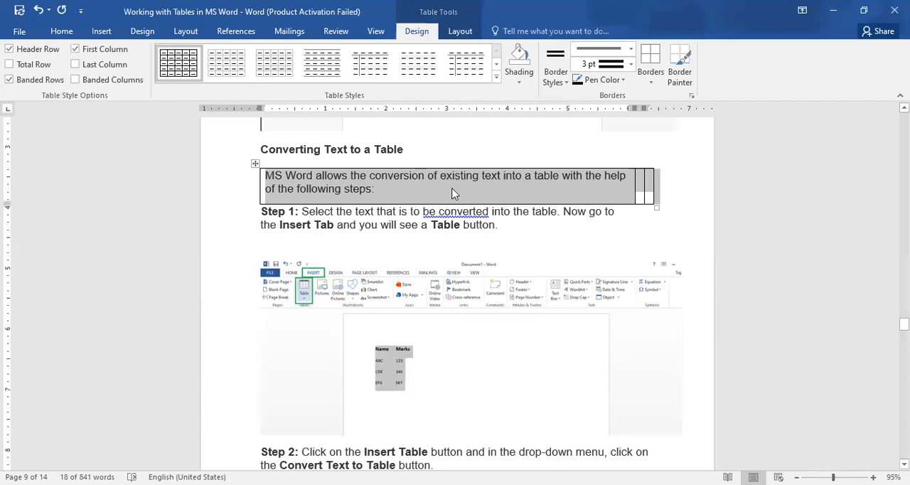
Narrow the converted table's text column and widen the two empty columns beside it
click(609, 188)
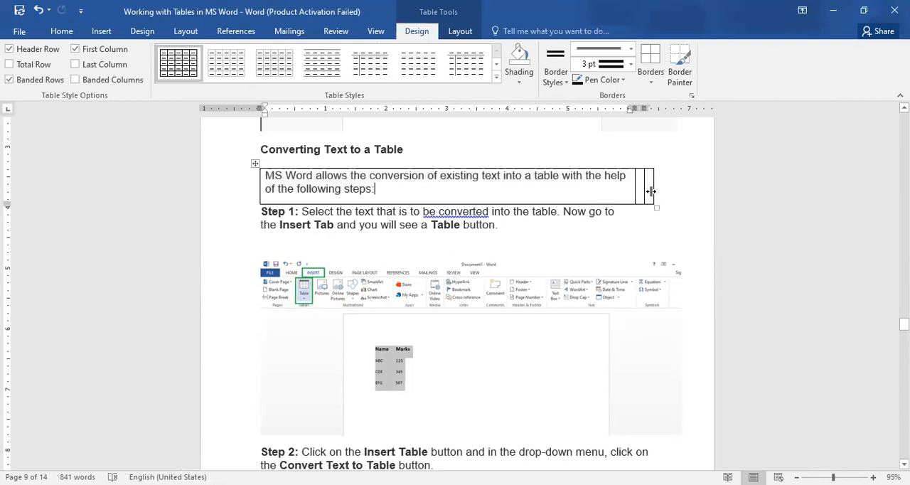
drag(650, 192, 647, 193)
click(646, 193)
click(632, 187)
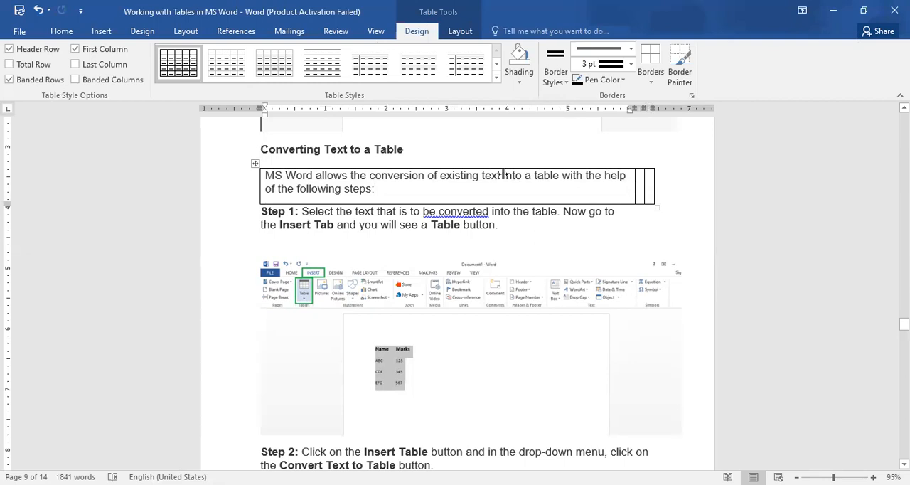
double_click(643, 186)
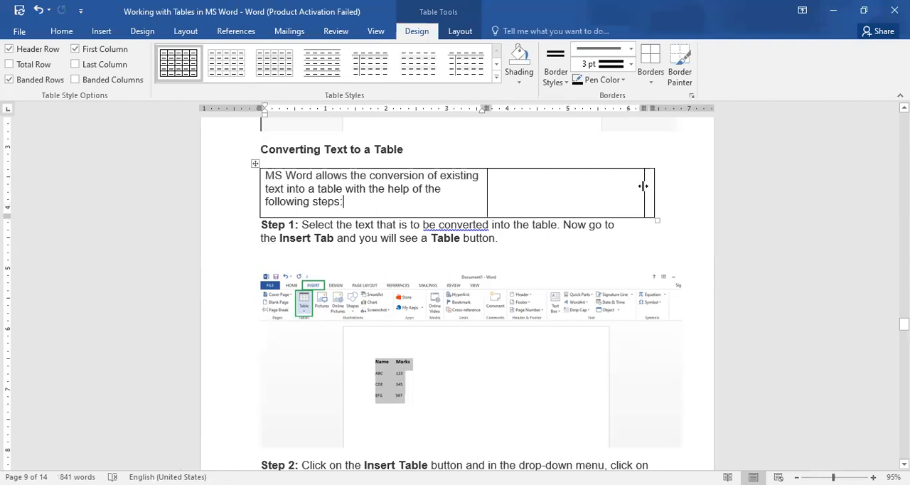
click(616, 203)
Add two empty rows below the text row of the converted table
key(Tab)
key(Tab)
key(Tab)
key(Tab)
key(Tab)
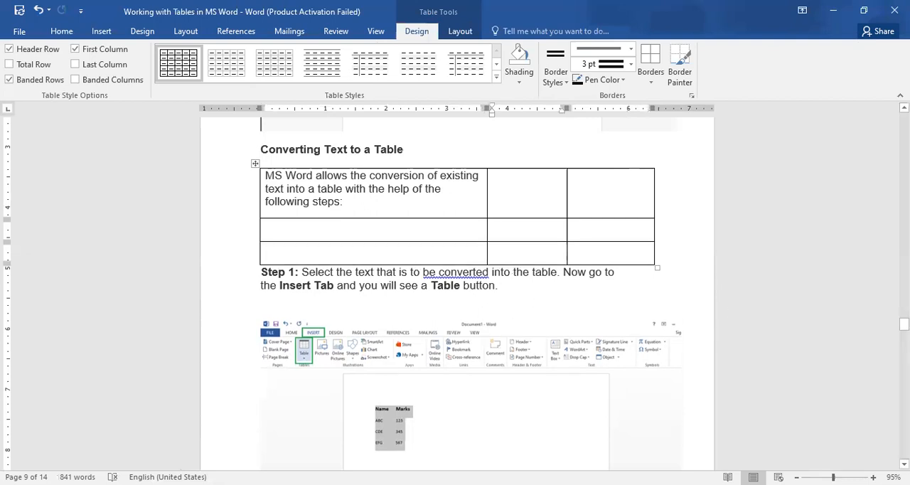
Insert a table of three columns and two rows below Step 1 of the "Inserting Images in a Table" section
drag(903, 324, 904, 372)
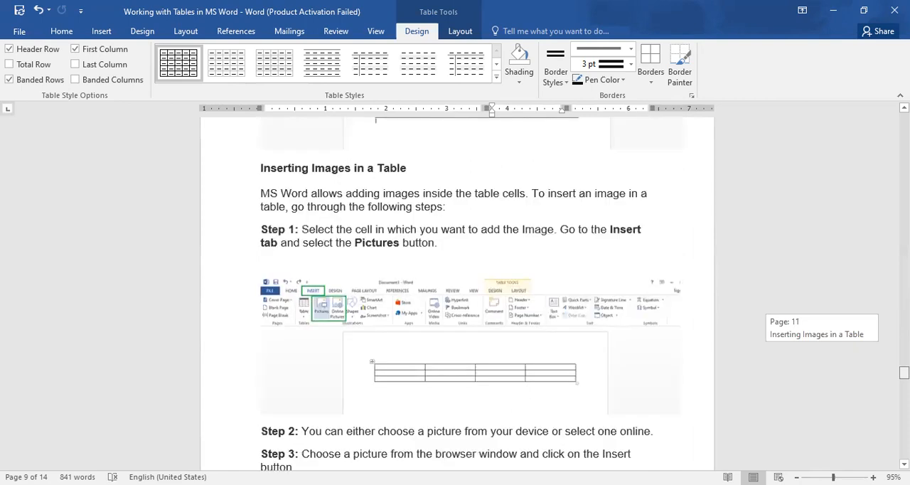
click(438, 256)
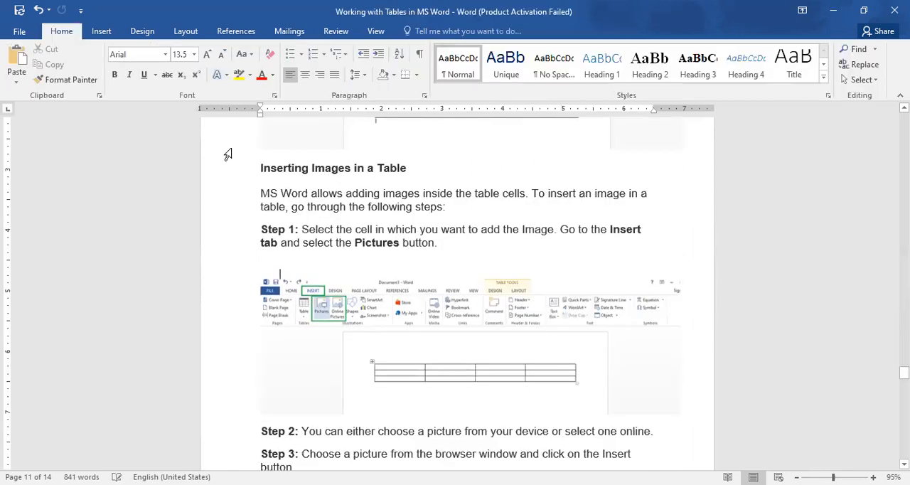
click(101, 36)
click(86, 62)
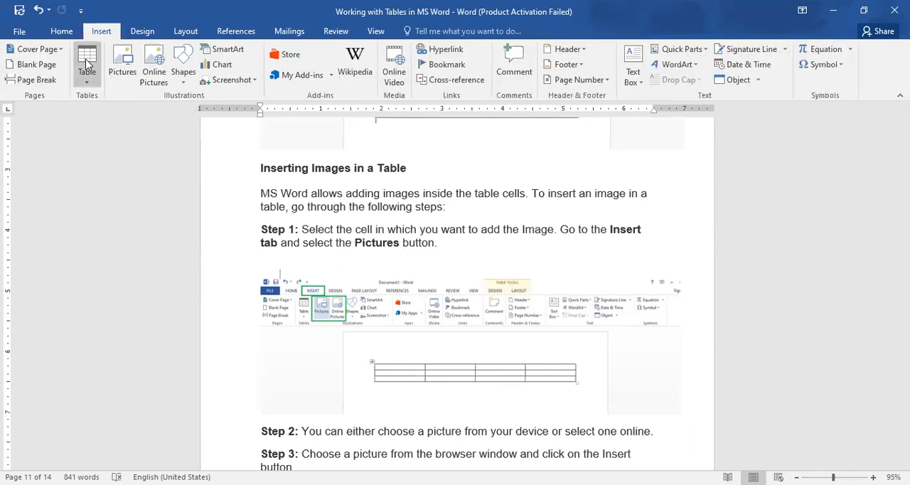
click(108, 134)
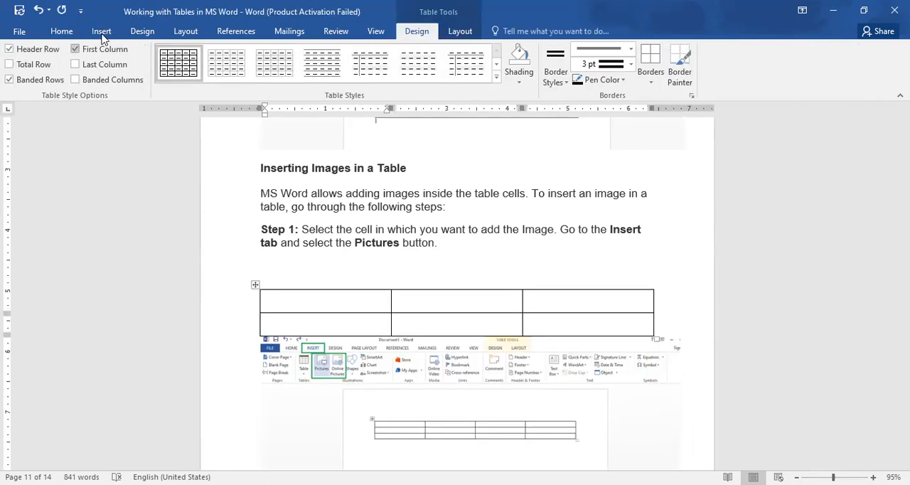
Insert the picture 2023-11-16 from the Screenshots folder into the new table's first cell, and undo the insertion
click(103, 35)
click(122, 64)
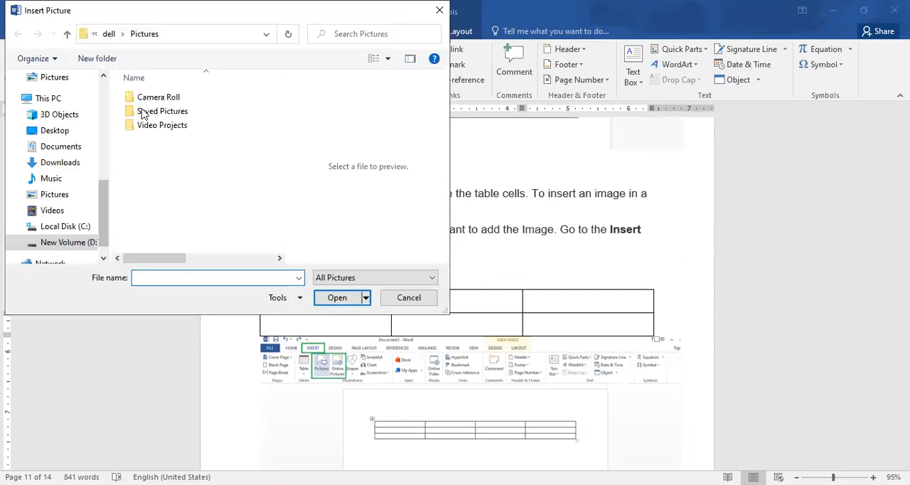
click(145, 116)
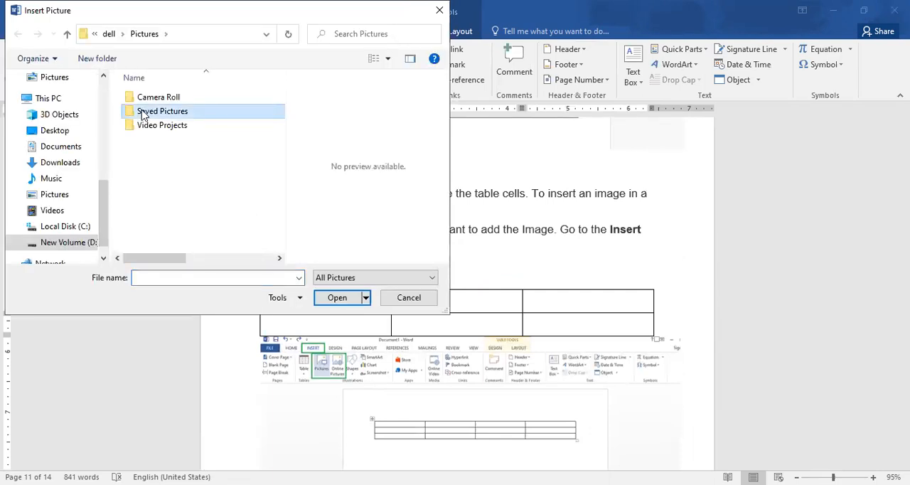
click(143, 115)
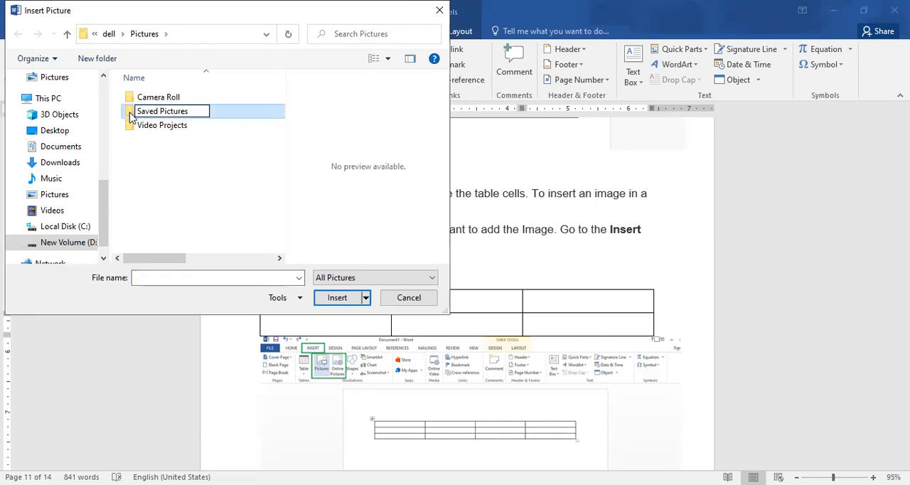
double_click(131, 117)
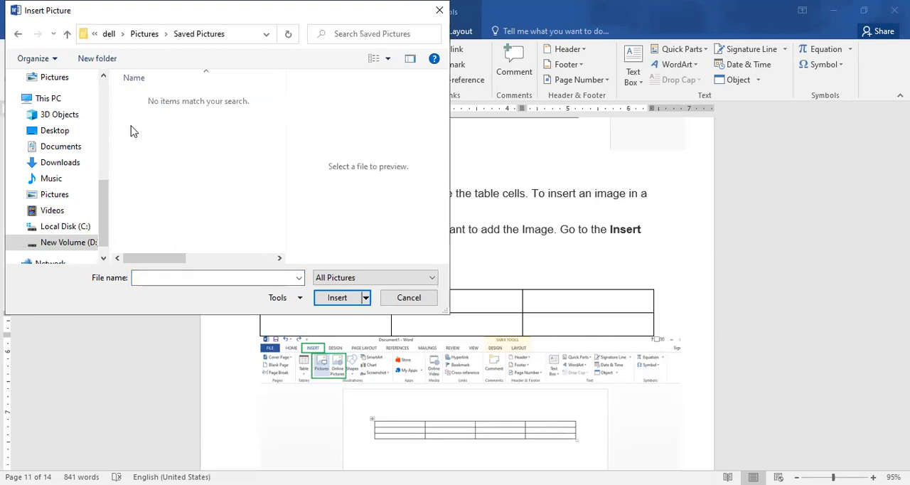
click(57, 197)
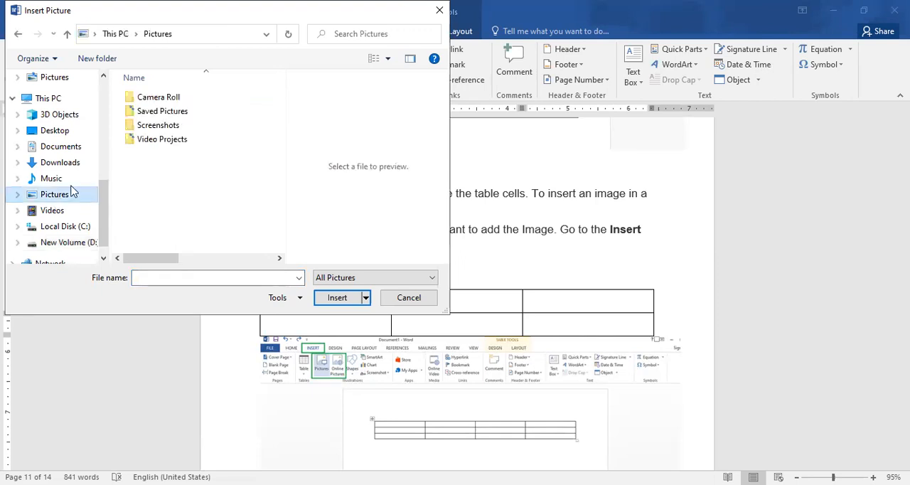
double_click(157, 128)
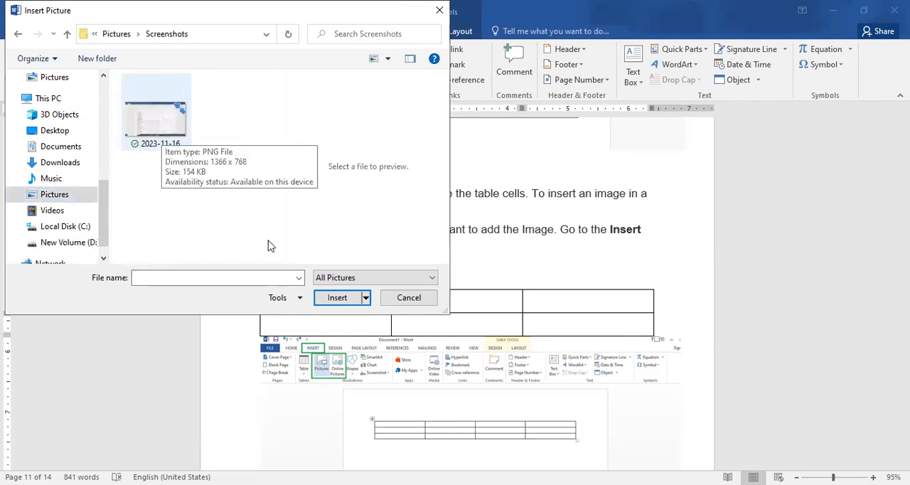
click(160, 132)
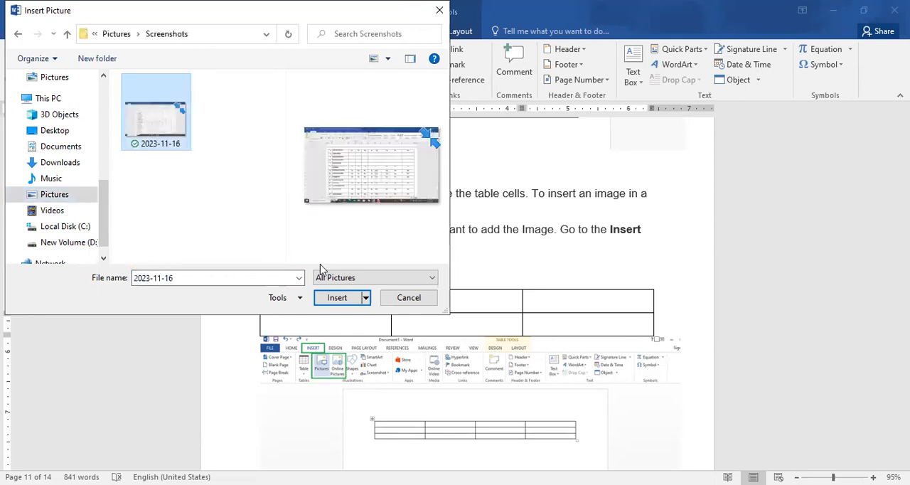
click(336, 299)
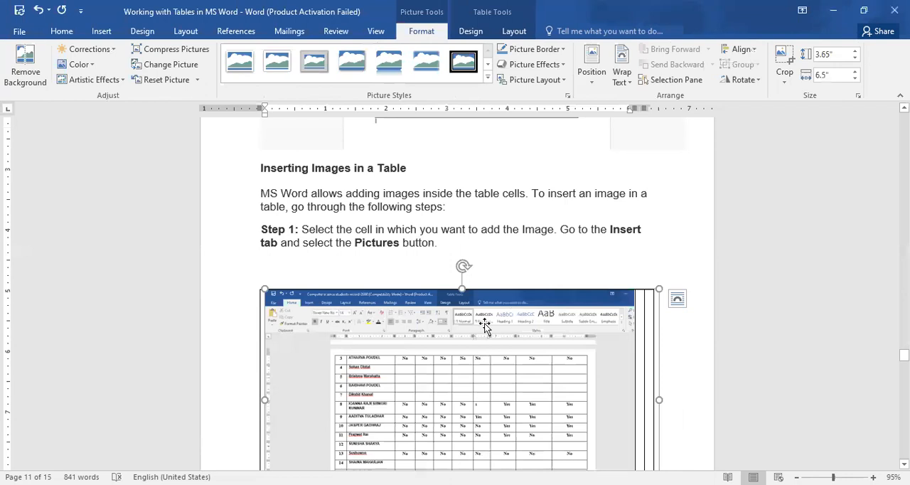
key(ctrl+z)
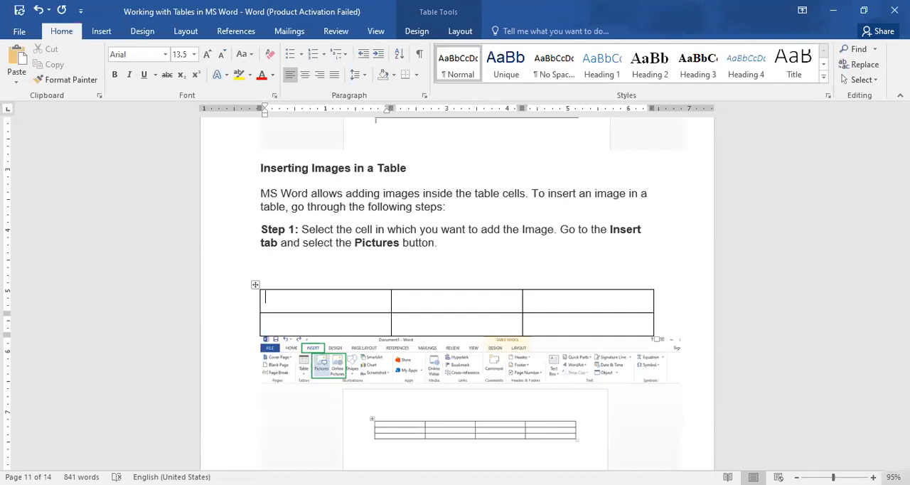
Read through the remaining image insertion steps and the start of the "Performing Calculations in a Table" section
scroll(456, 294, down, 1)
scroll(457, 290, down, 2)
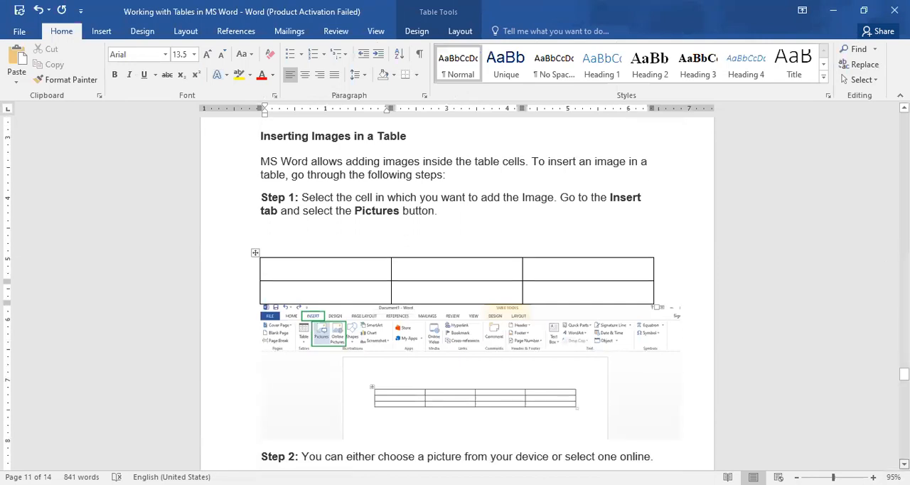
scroll(456, 291, down, 3)
scroll(457, 291, down, 1)
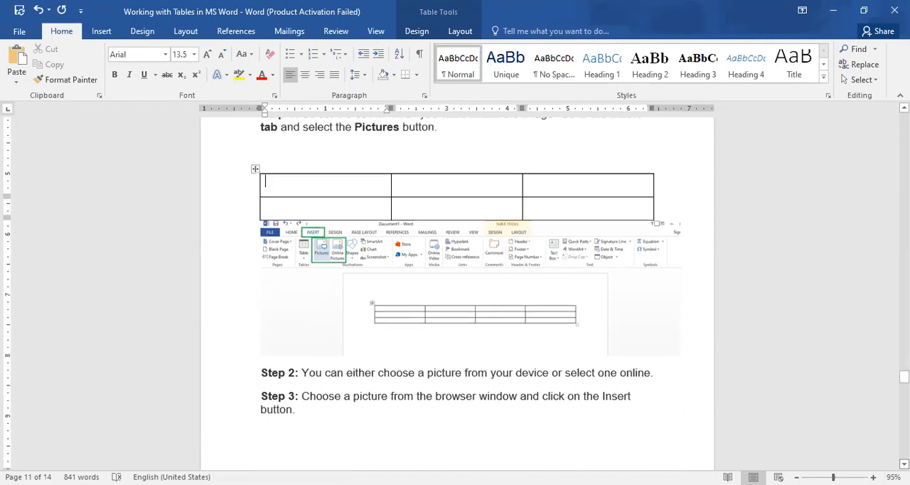
scroll(456, 292, down, 1)
scroll(456, 291, down, 4)
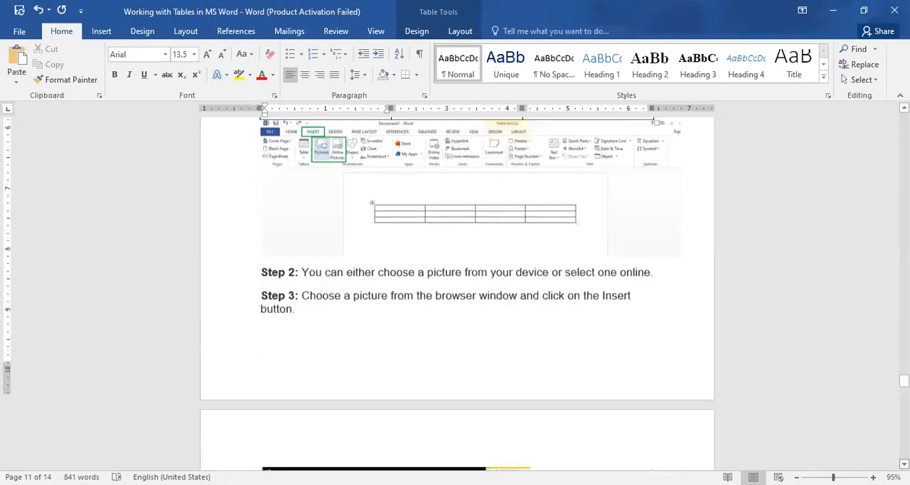
scroll(456, 291, down, 8)
scroll(456, 291, down, 1)
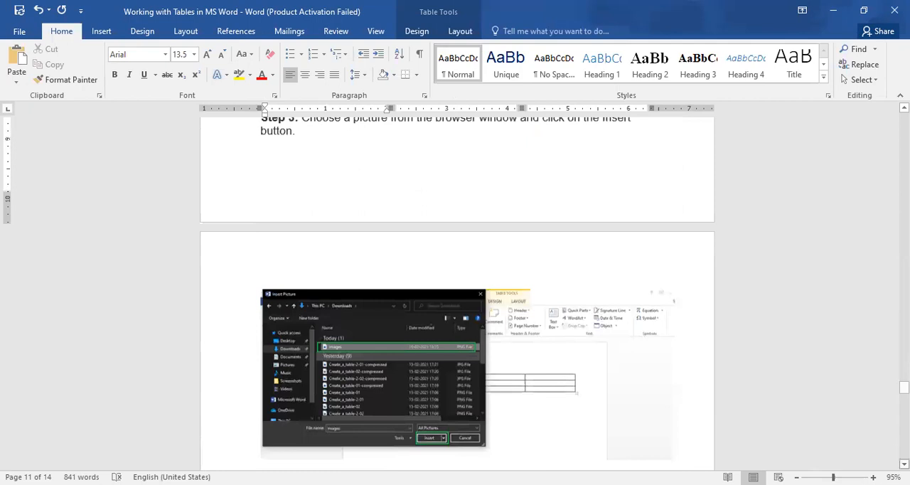
scroll(456, 291, down, 3)
scroll(456, 291, down, 5)
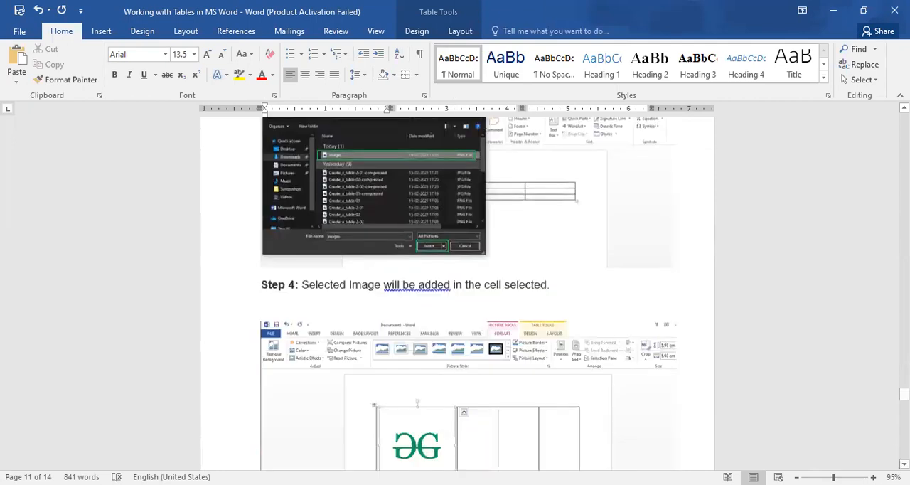
scroll(457, 291, down, 3)
scroll(457, 292, down, 6)
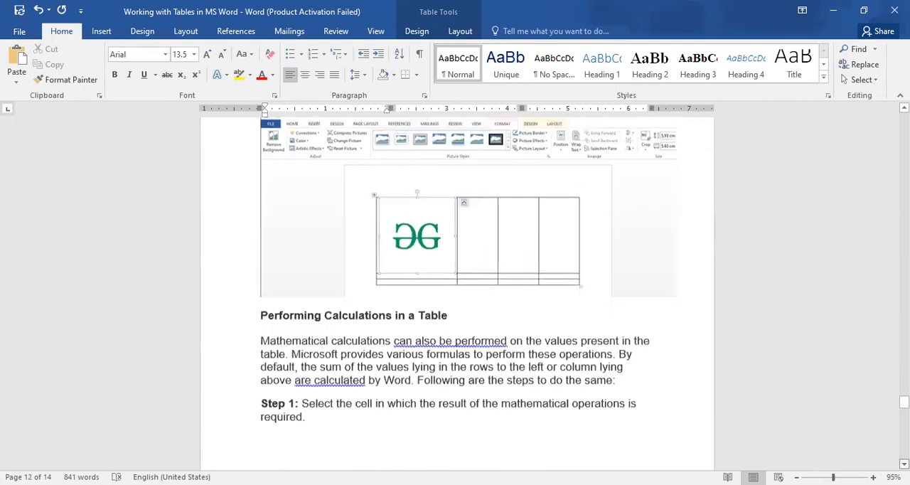
scroll(456, 291, down, 2)
scroll(457, 292, down, 1)
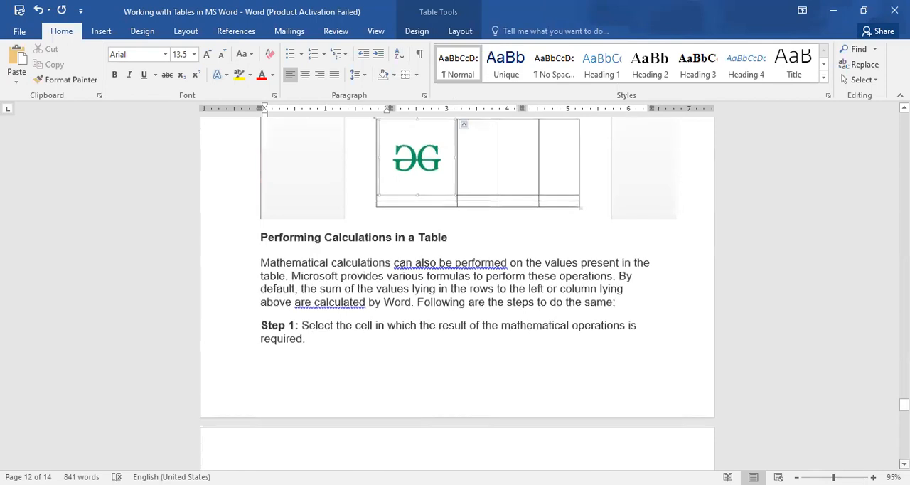
scroll(456, 291, down, 2)
scroll(456, 291, down, 2)
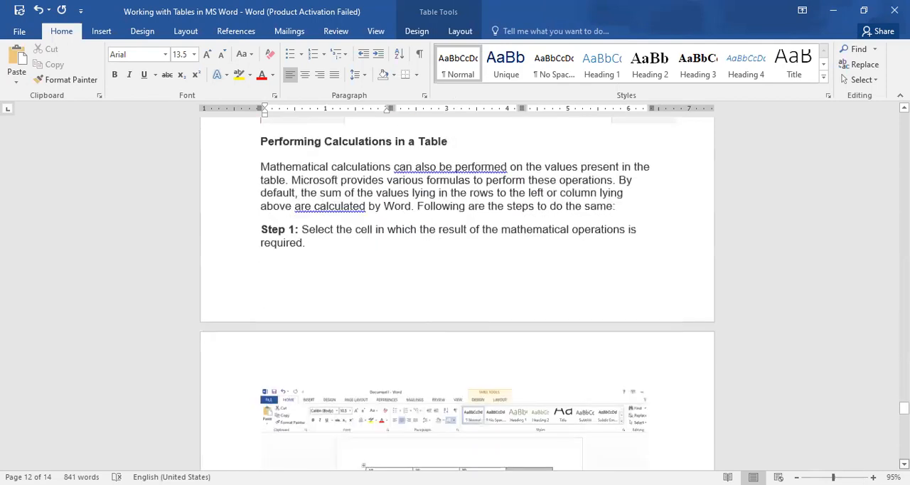
scroll(456, 291, down, 2)
scroll(880, 132, down, 1)
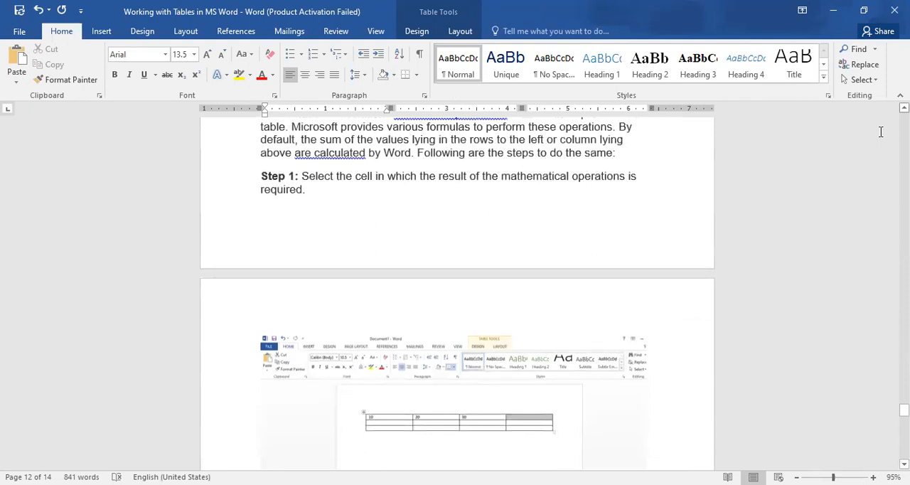
scroll(880, 132, up, 1)
scroll(880, 131, up, 1)
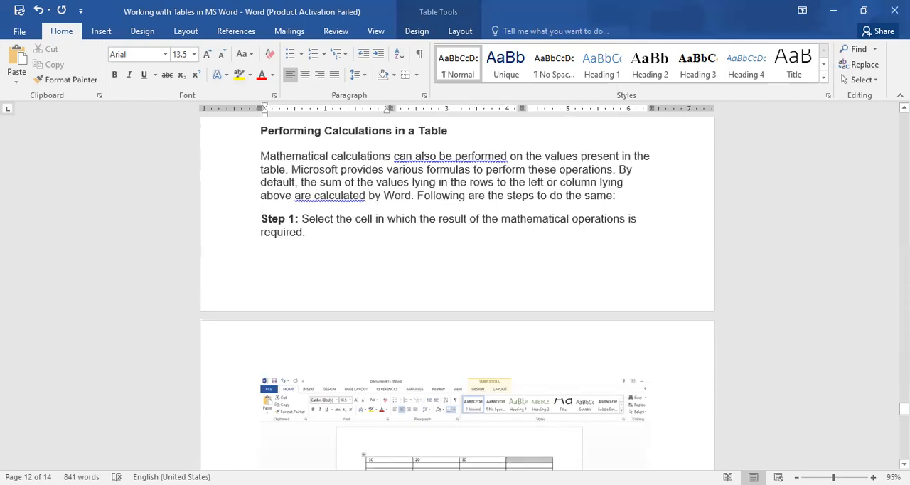
scroll(457, 293, down, 1)
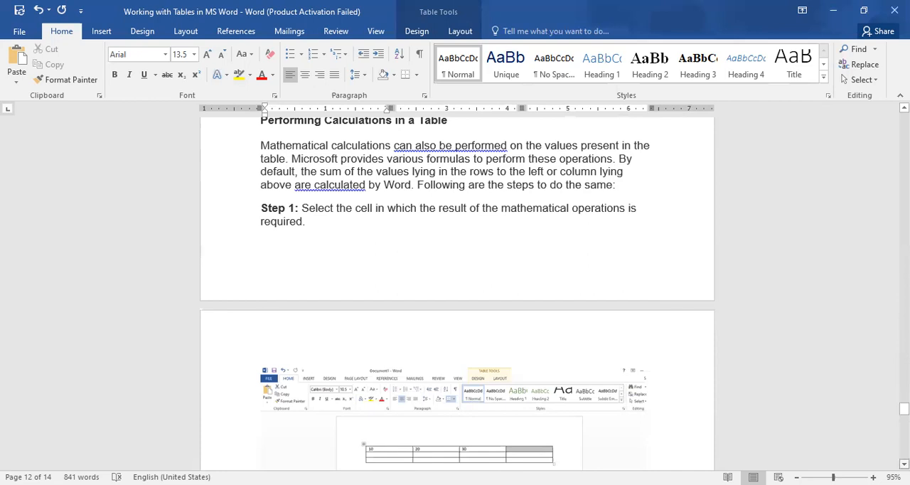
Insert a table of seven columns and six rows above Step 2 of the "Performing Calculations in a Table" section
scroll(457, 293, down, 5)
scroll(488, 248, down, 4)
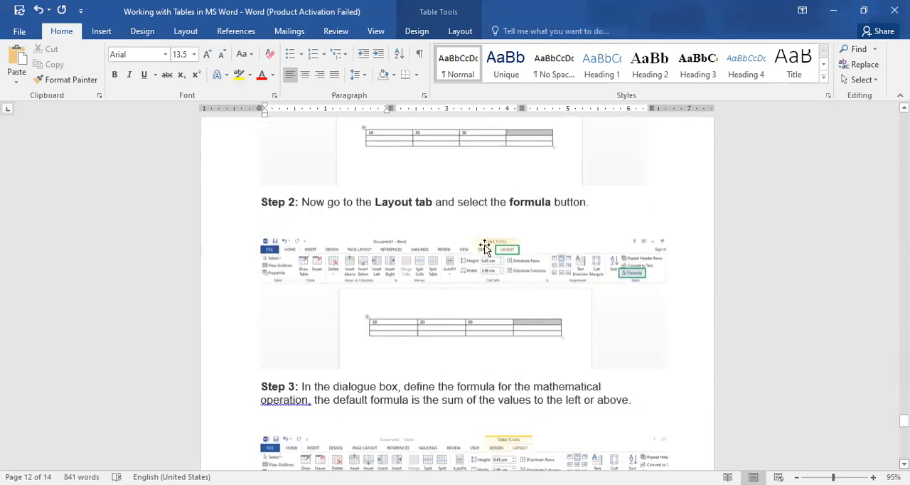
click(260, 198)
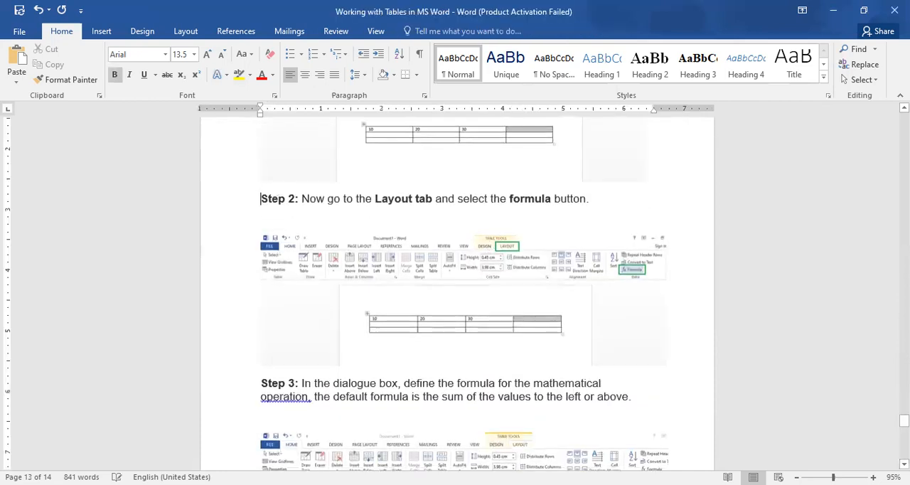
key(Return)
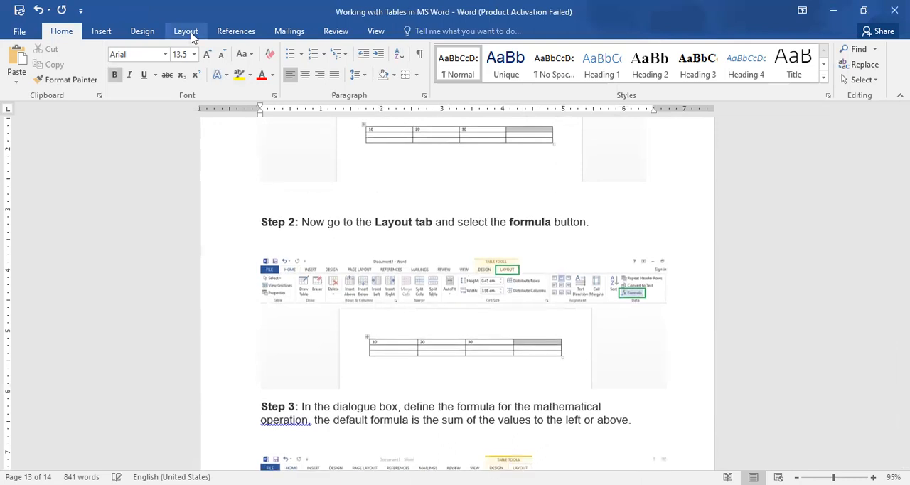
click(102, 32)
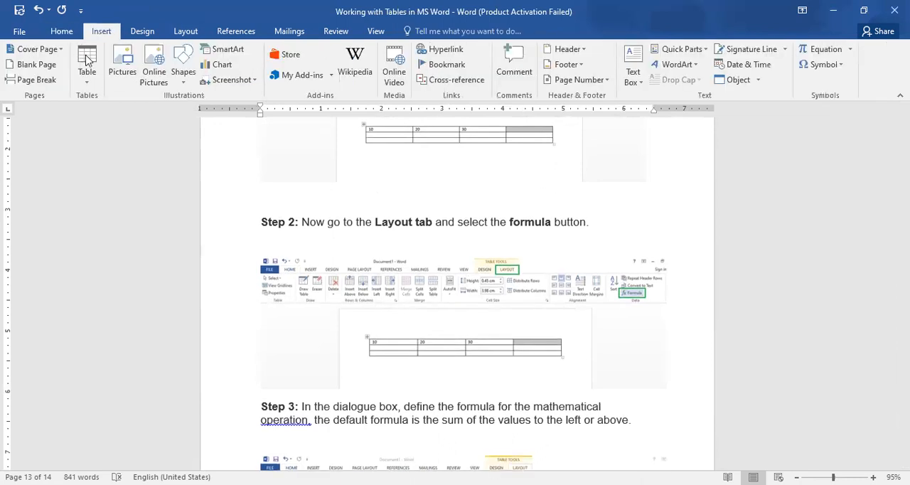
click(87, 62)
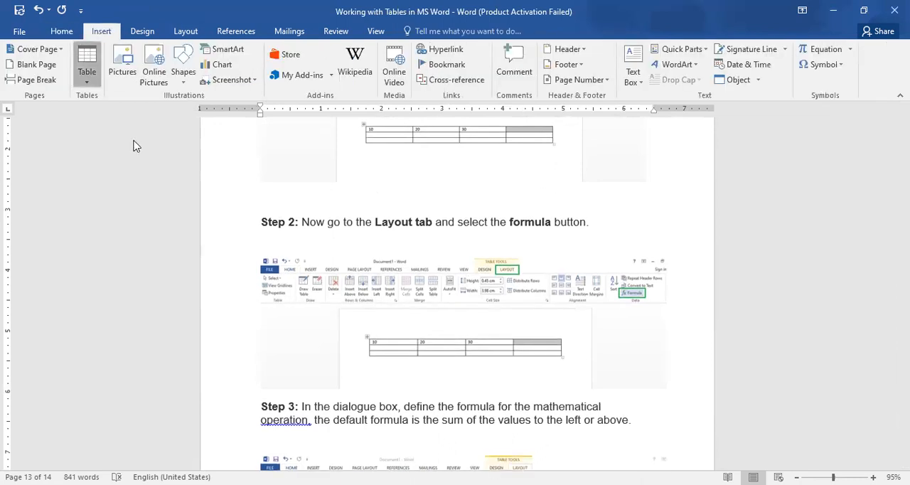
click(157, 178)
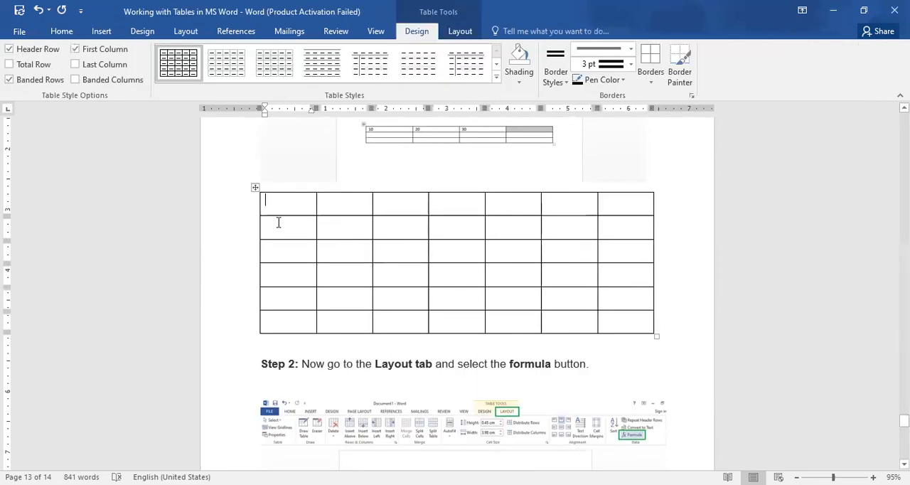
click(459, 31)
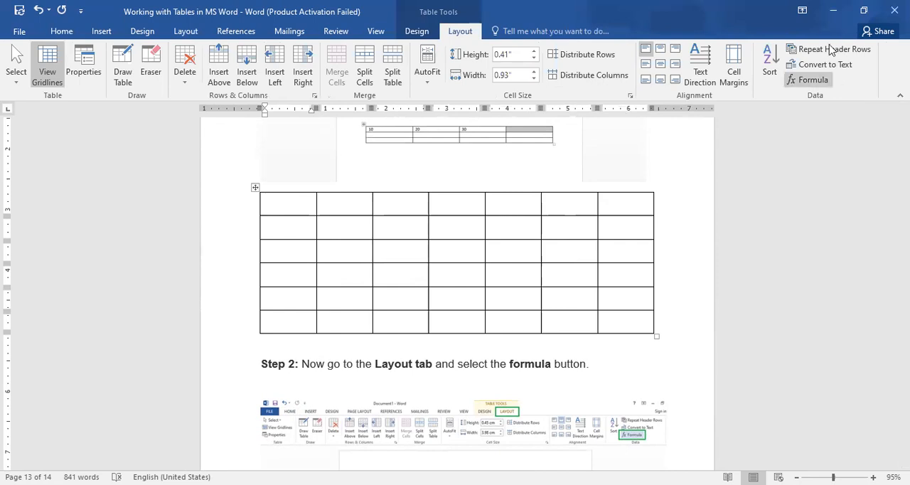
click(814, 79)
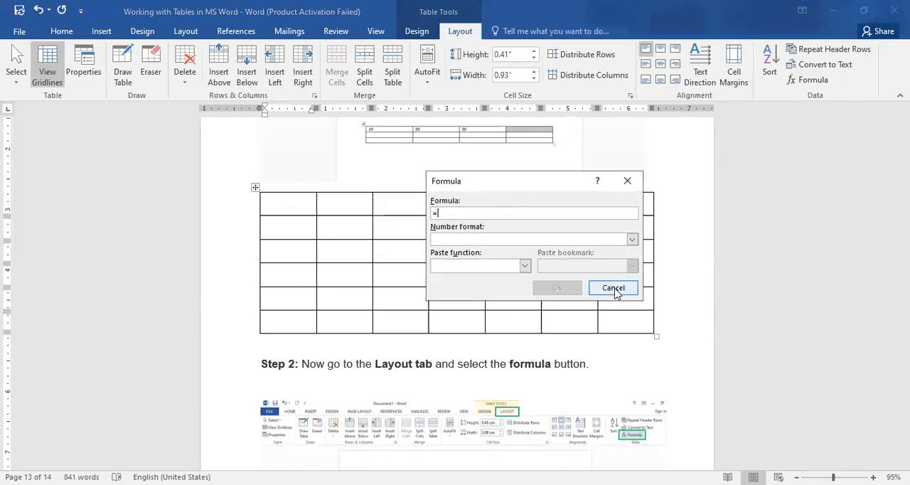
click(615, 291)
Enter the heading "No. Of students" in the second cell of the new table's first row
click(341, 209)
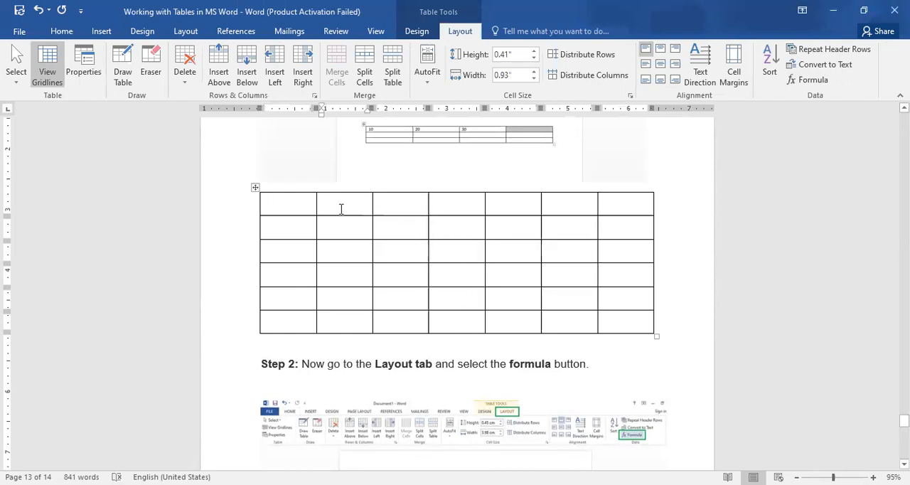
text(No. Of s)
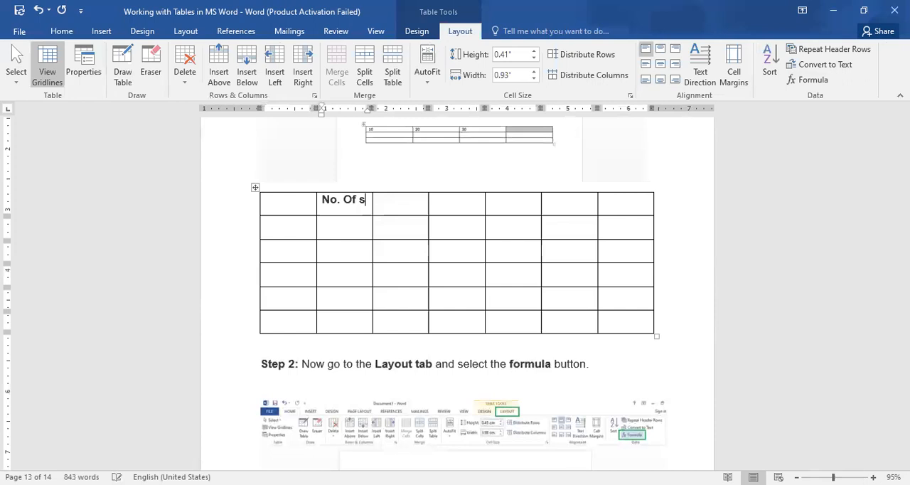
text(tudents)
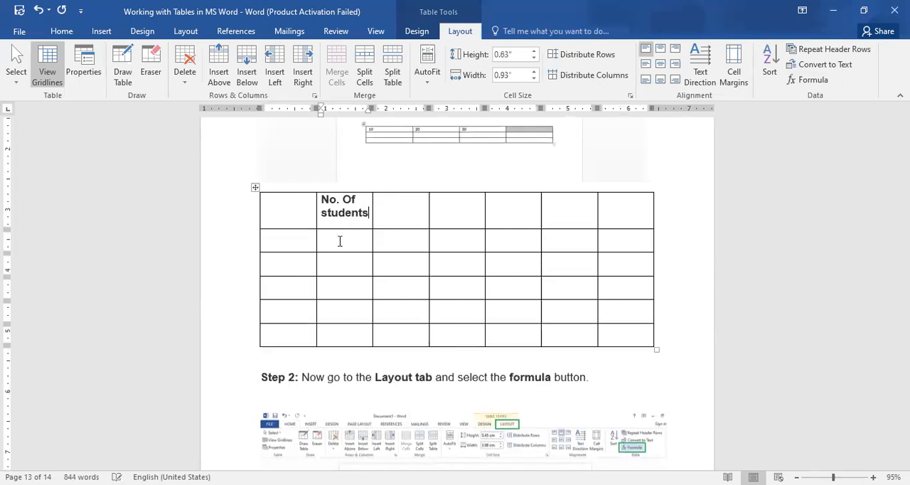
Fill the four cells below the "No. Of students" heading with 23, 24, 25 and 26
click(339, 241)
text(23)
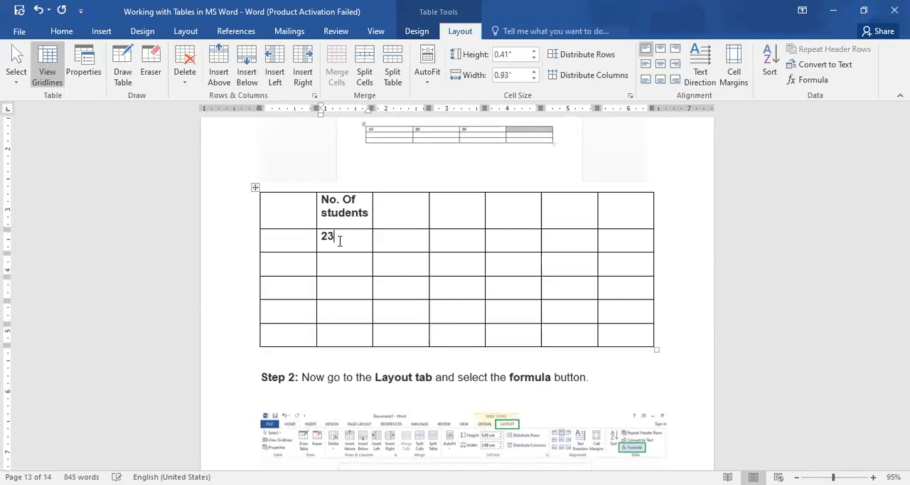
key(Down)
text(24)
key(Down)
text(25)
key(Down)
text(26)
key(Down)
Add an equals sign after 23 in the "No. Of students" column and open the Formula dialog for that cell
click(340, 241)
text(=)
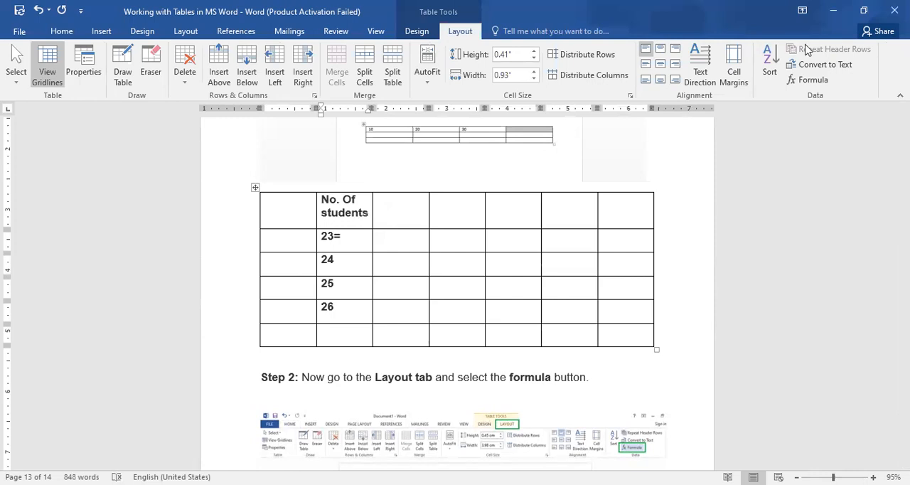
click(818, 80)
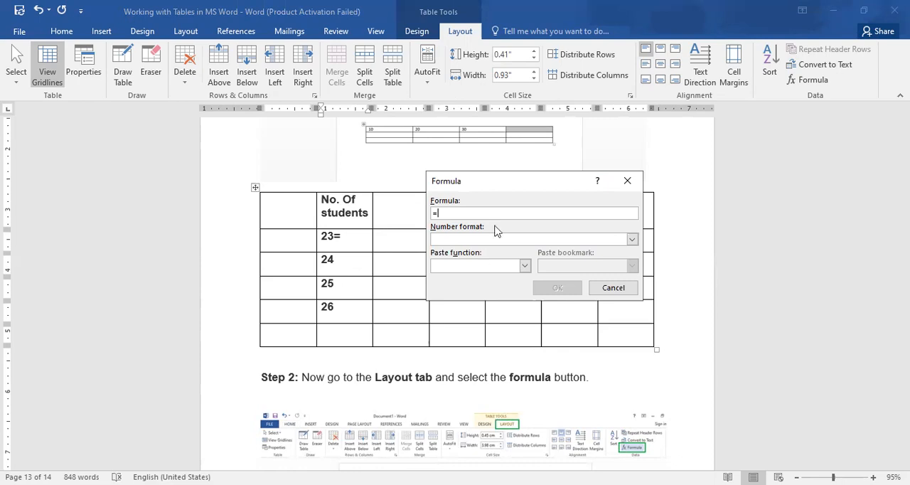
Enter the formula =B2+B3+B4+B5 for the 23 cell
text(B5)
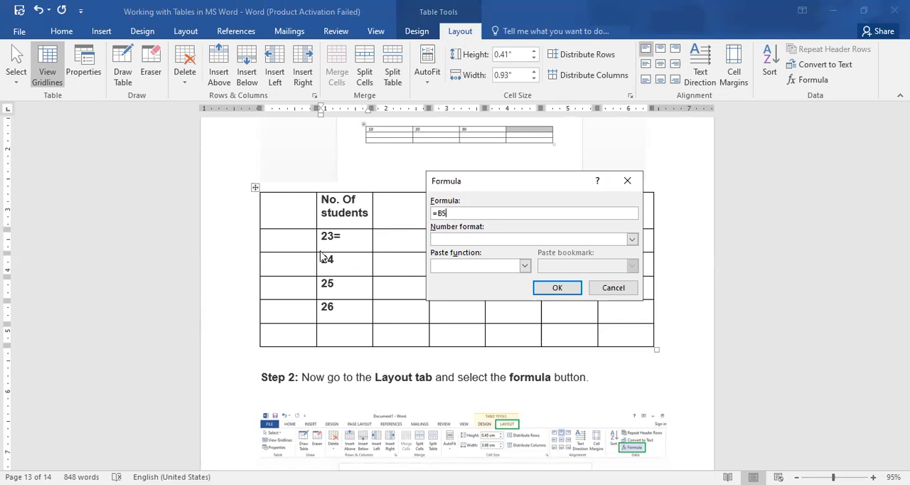
key(BackSpace)
text(2+B3+B4+B5)
Replace the added cell references in the formula with sum(B2:B5)
click(438, 212)
shift+click(492, 212)
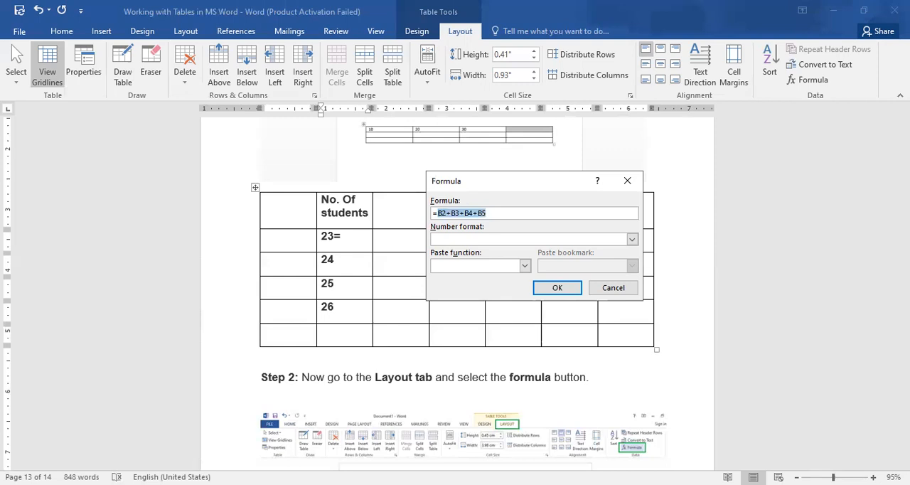
text(sum)
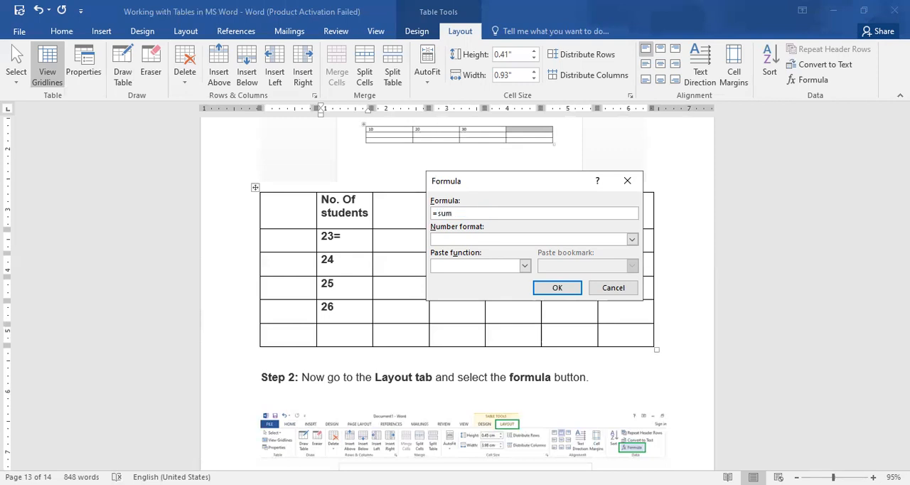
text((B2:B5))
Choose the number format 0 and insert the sum(B2:B5) formula into the 23 cell
click(470, 241)
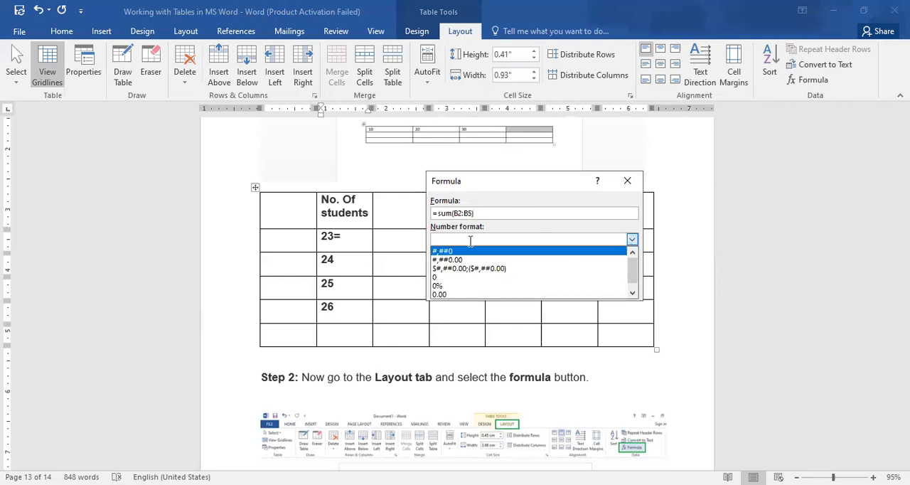
click(452, 277)
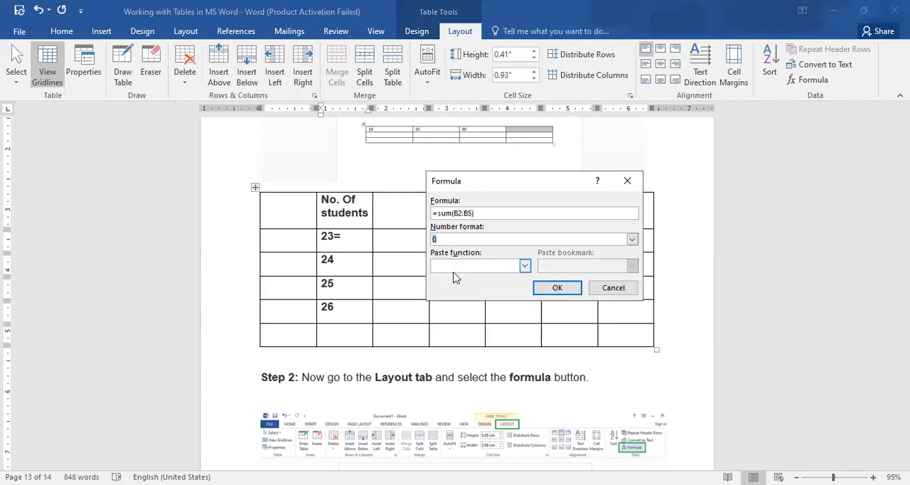
click(462, 268)
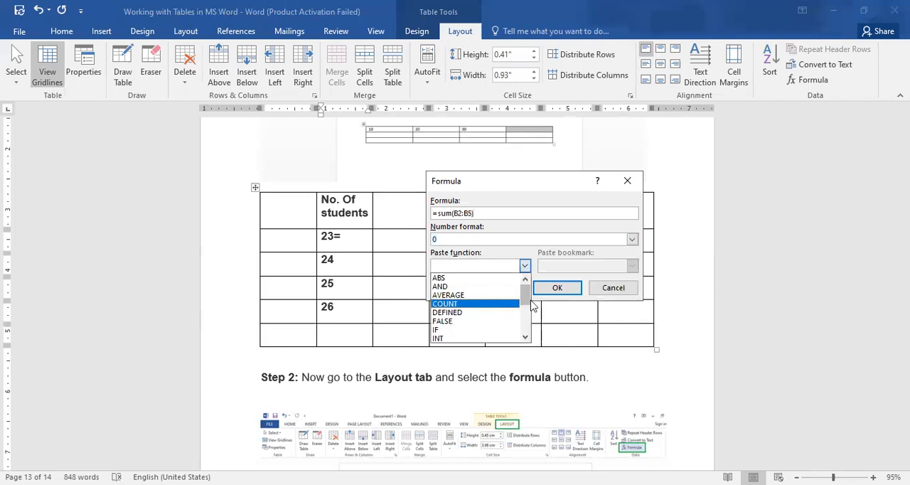
drag(523, 300, 528, 325)
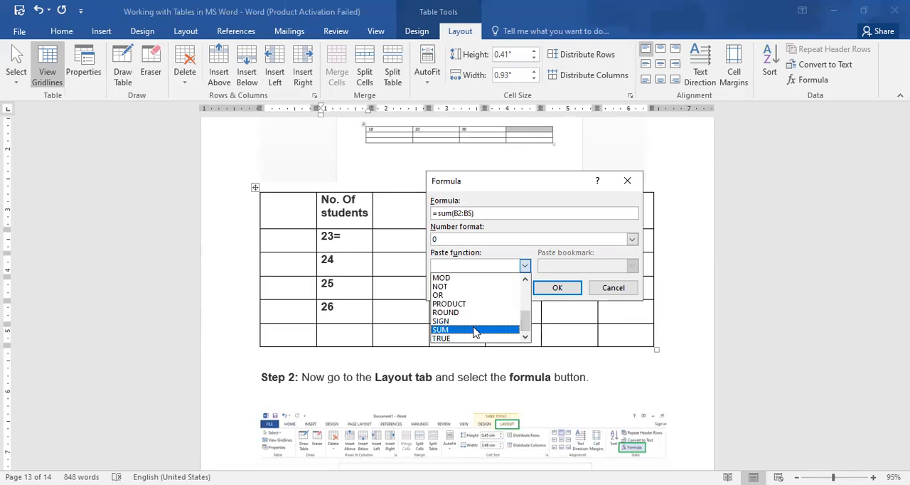
click(486, 266)
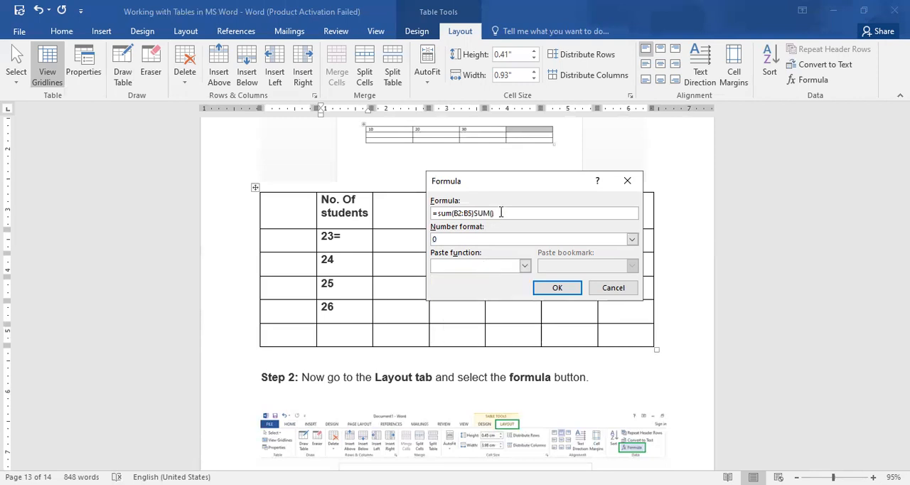
drag(496, 213, 474, 213)
key(BackSpace)
click(557, 293)
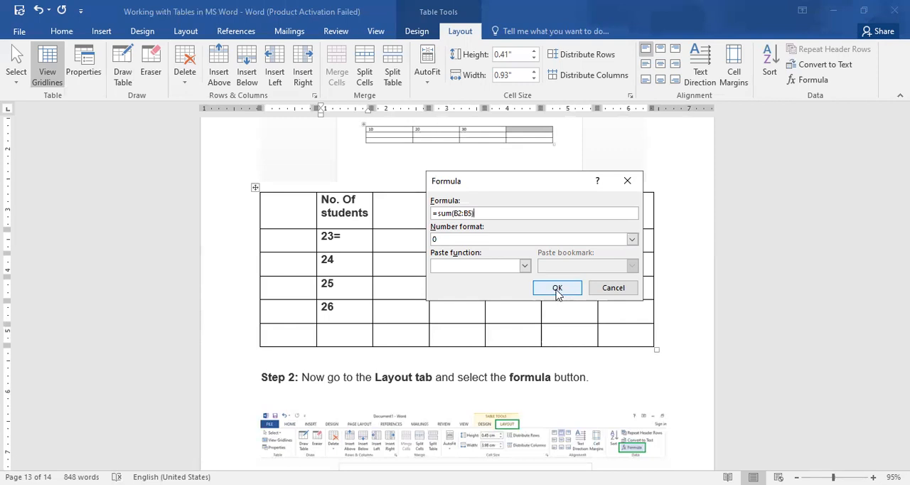
Move the sum result from the 23 cell to the empty last cell of the "No. Of students" column
double_click(342, 235)
key(ctrl+c)
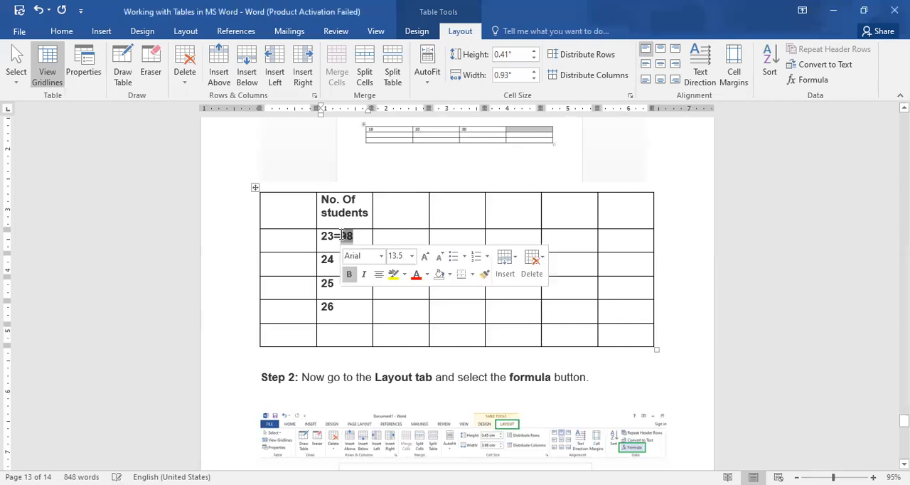
key(Delete)
click(335, 337)
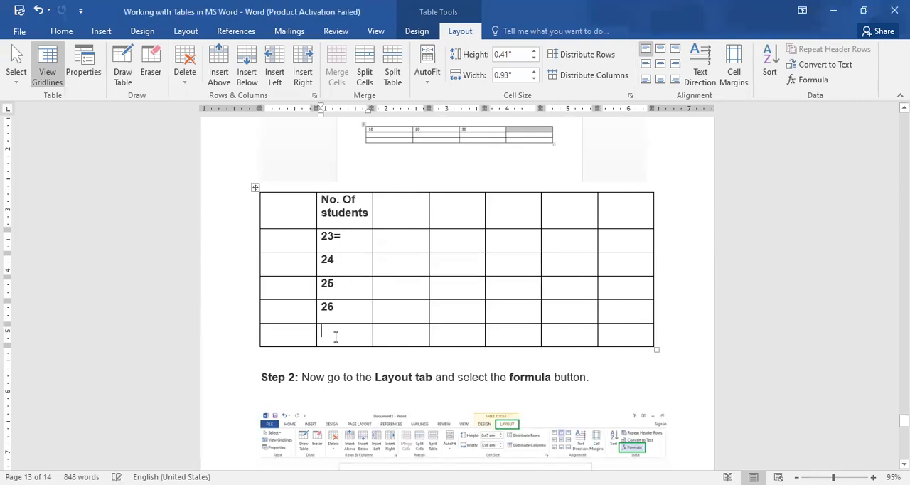
key(ctrl+v)
Replace "23=" in the first cell below the "No. Of students" heading with 90
click(359, 240)
key(BackSpace)
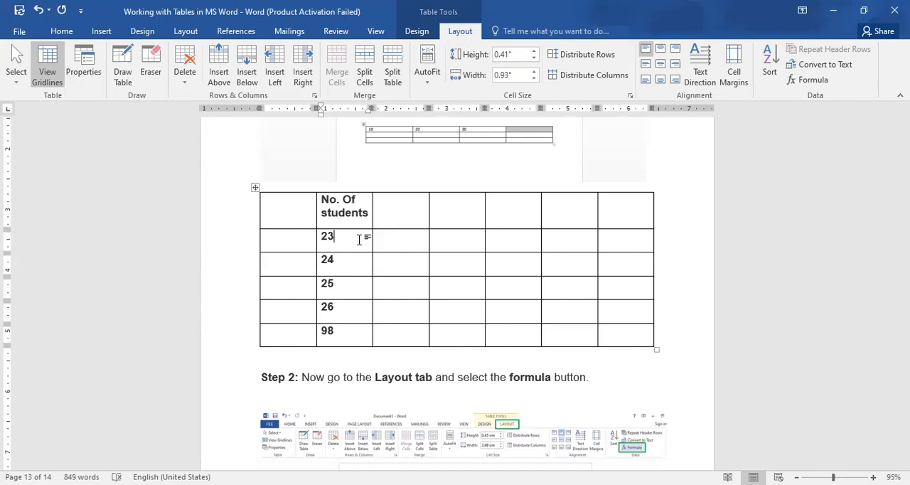
key(BackSpace)
key(BackSpace)
text(90)
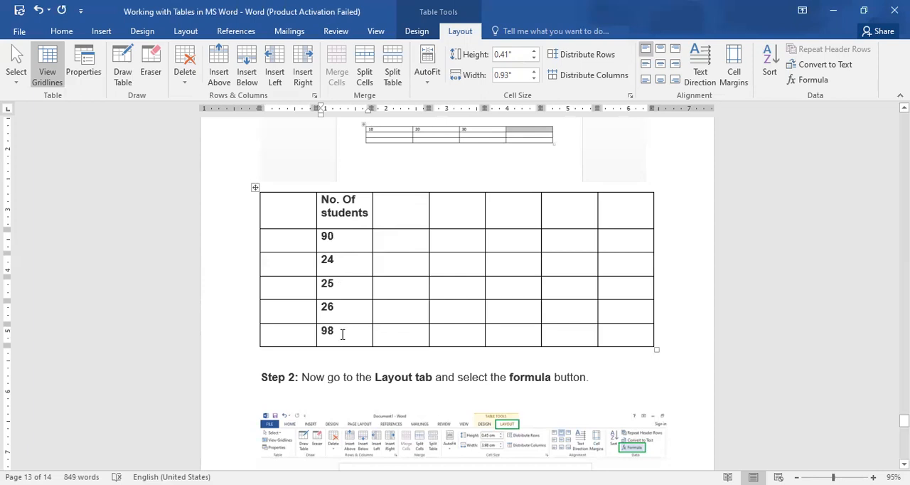
Replace the content of the column's last cell with an equals sign followed by a SUM(ABOVE) formula
click(342, 334)
key(shift+Home)
key(Delete)
text(=)
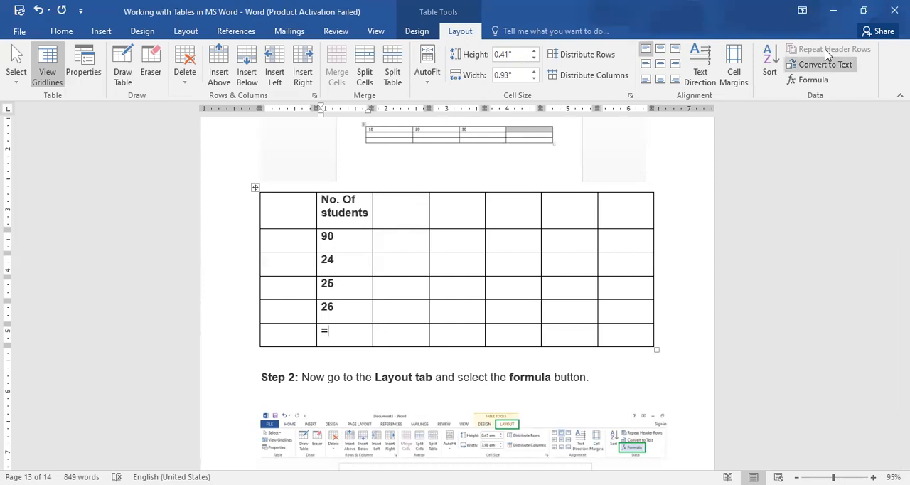
click(810, 79)
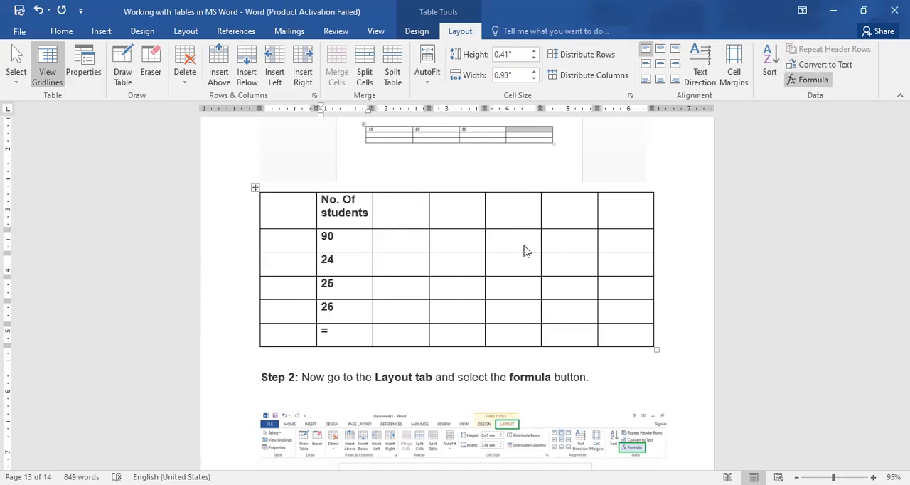
click(561, 289)
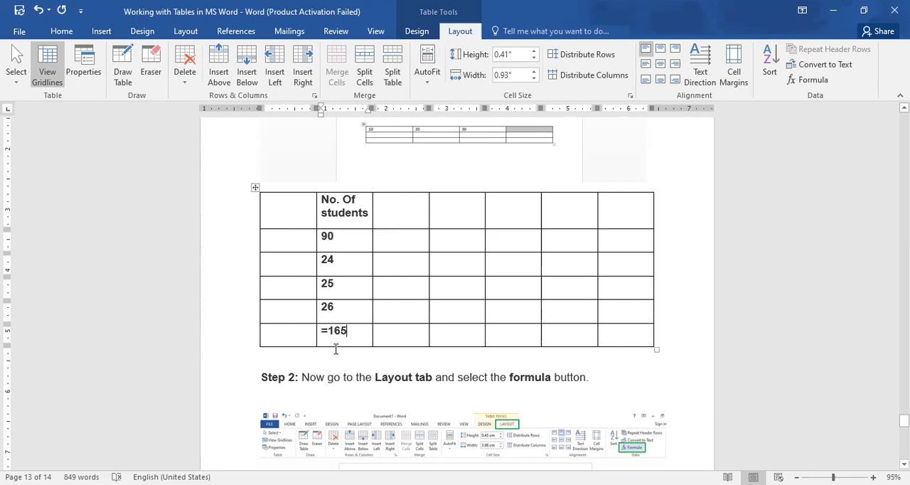
Try to replace SUM(ABOVE) in the column's last cell with an AVERAGE() formula that has no cell range
click(808, 80)
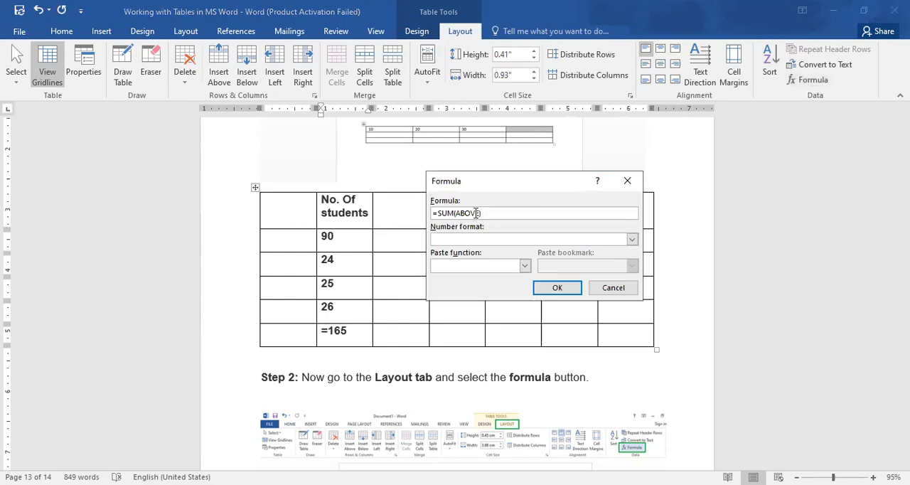
click(474, 266)
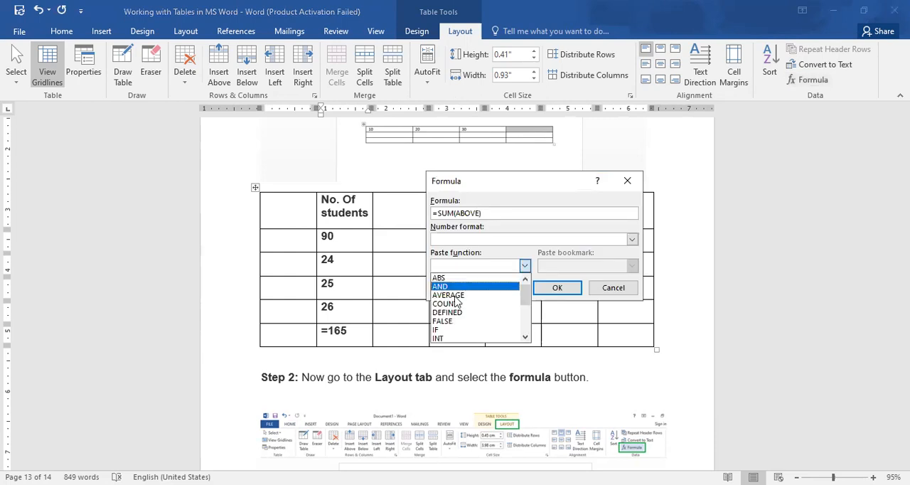
click(502, 257)
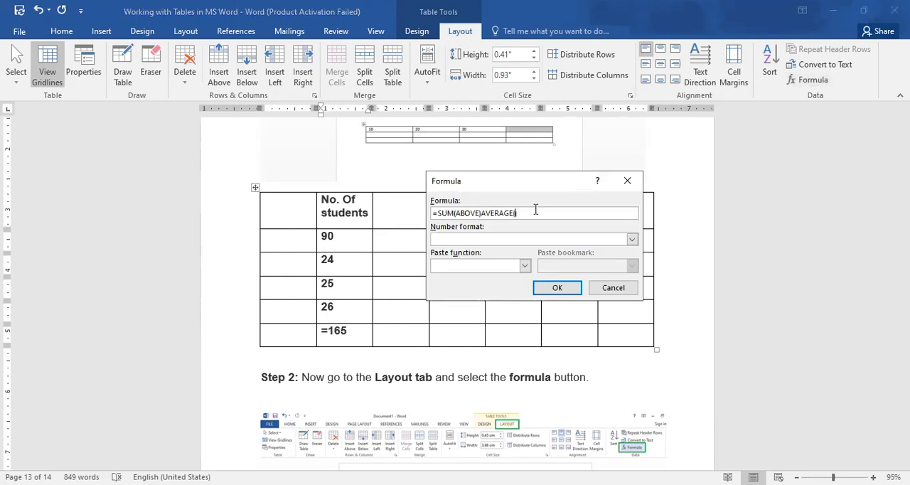
drag(481, 213, 440, 213)
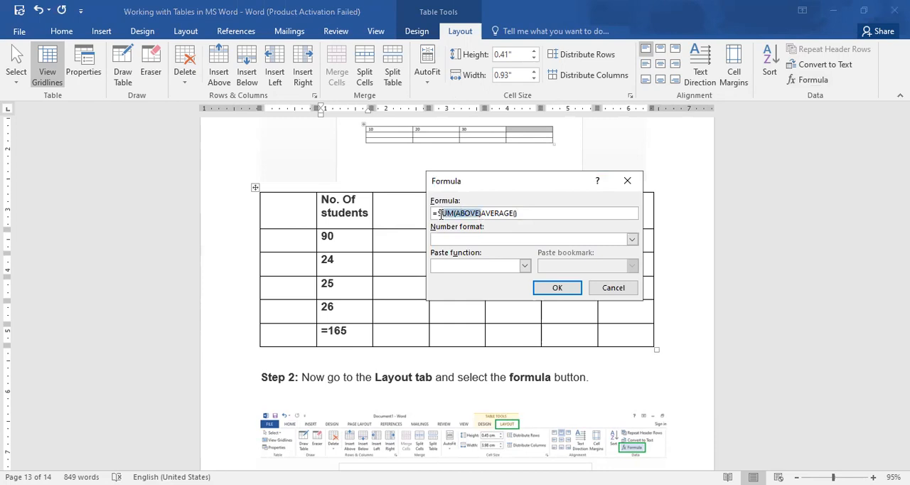
key(BackSpace)
key(Delete)
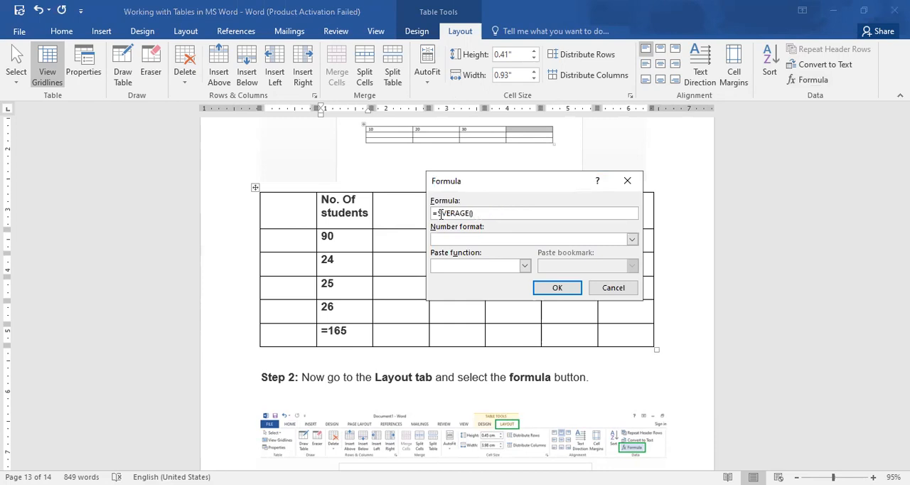
key(BackSpace)
text(A)
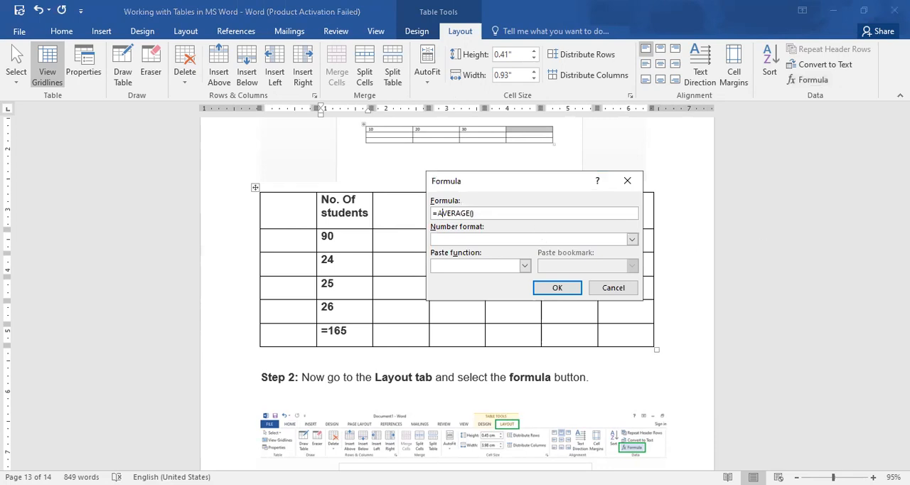
click(562, 288)
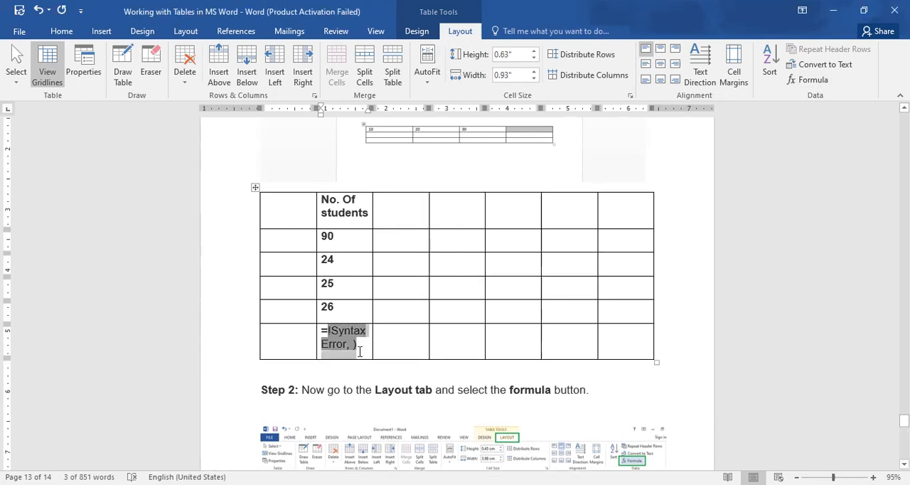
Clear the last cell of the "No. Of students" column, including its equals sign
click(366, 344)
key(BackSpace)
key(BackSpace)
key(BackSpace)
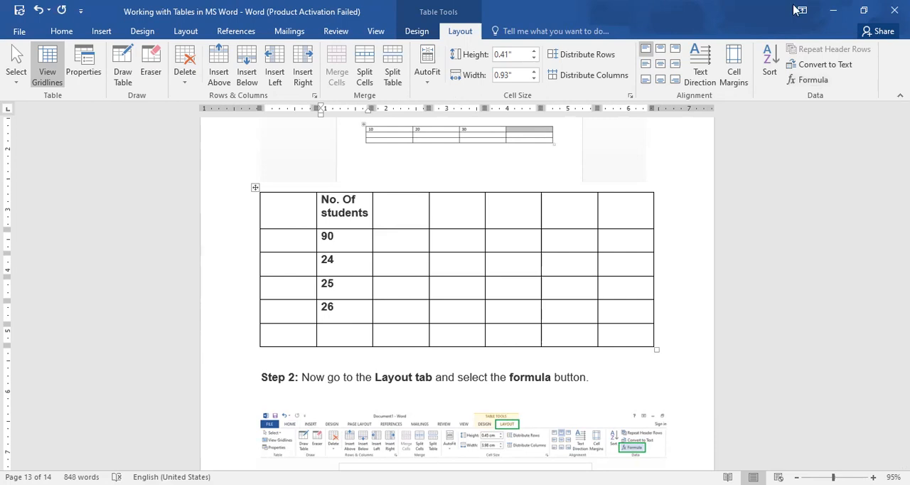
Start a formula in the empty last cell and replace the suggested SUM(ABOVE) with the AVERAGE function
click(806, 80)
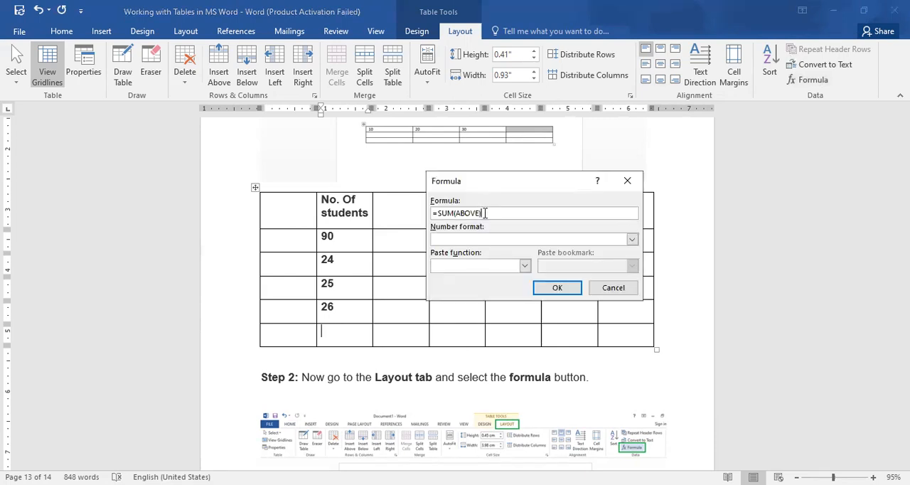
drag(485, 213, 438, 212)
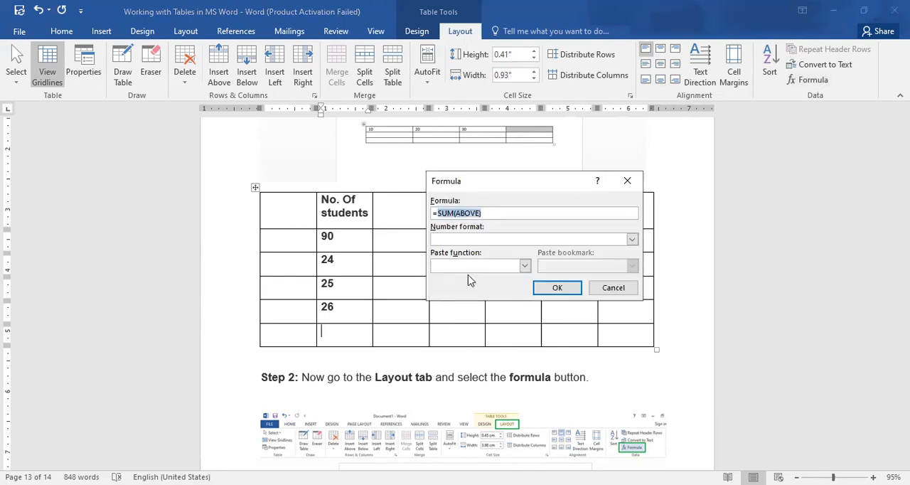
click(454, 295)
click(483, 213)
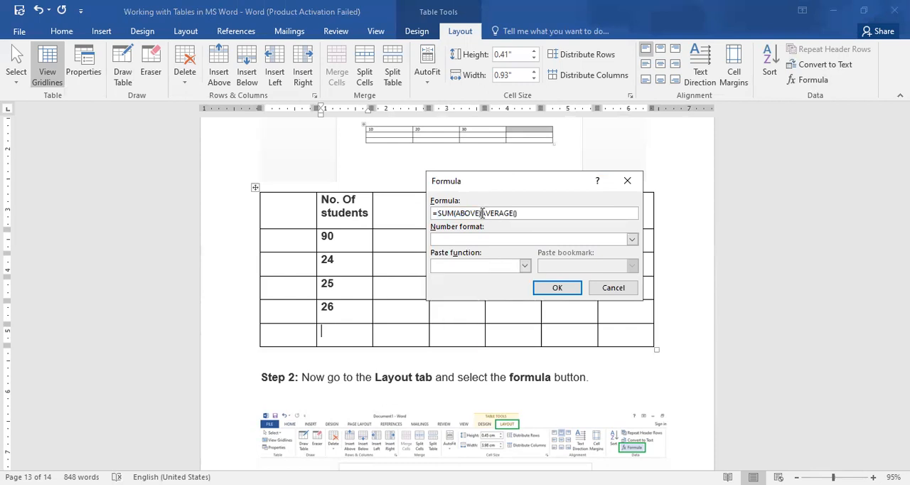
key(BackSpace)
key(BackSpace)
key(BackSpace)
key(BackSpace)
key(BackSpace)
key(BackSpace)
key(BackSpace)
key(BackSpace)
key(BackSpace)
key(BackSpace)
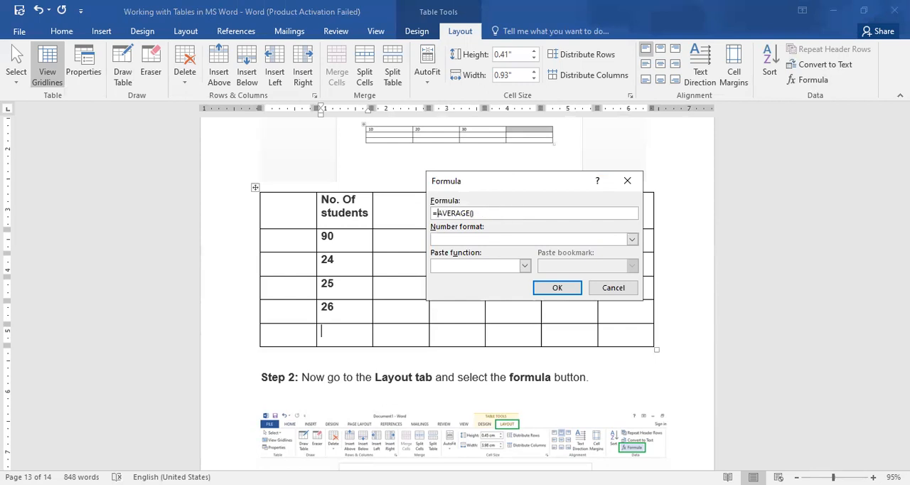
Give the AVERAGE function the range B2:B5 and insert the formula into the cell
click(472, 213)
text(B2:B5))
click(557, 289)
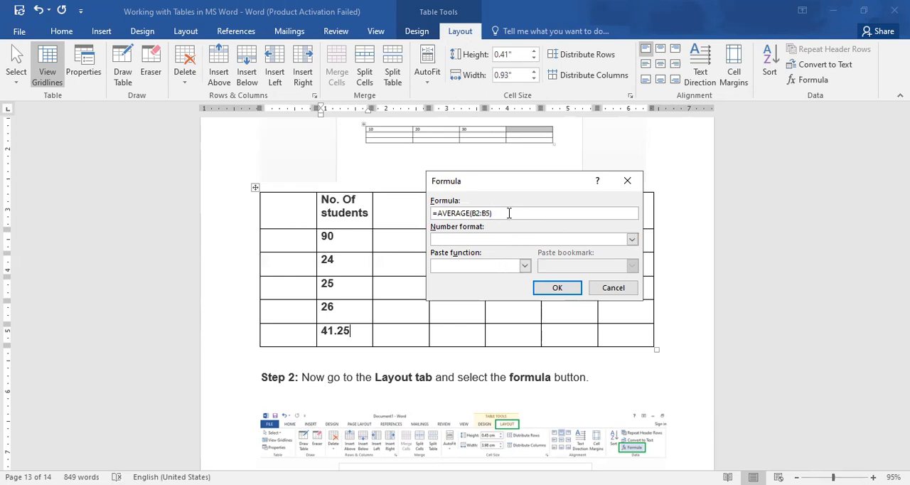
Change the last cell's formula to =PRODUCT(B2:B5) and insert it
double_click(428, 217)
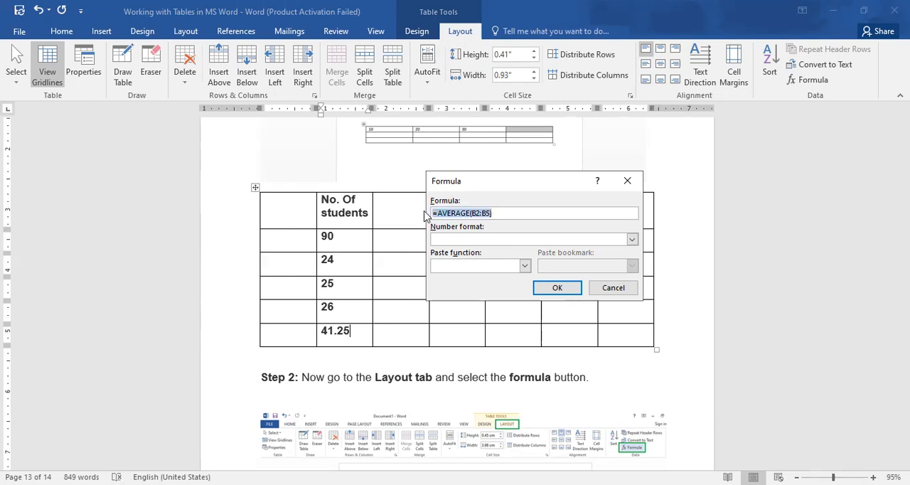
click(523, 267)
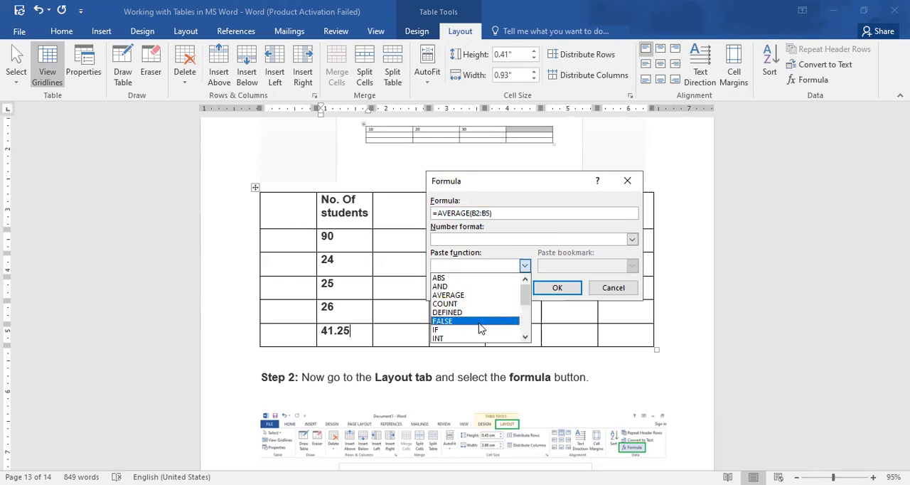
drag(525, 298, 517, 333)
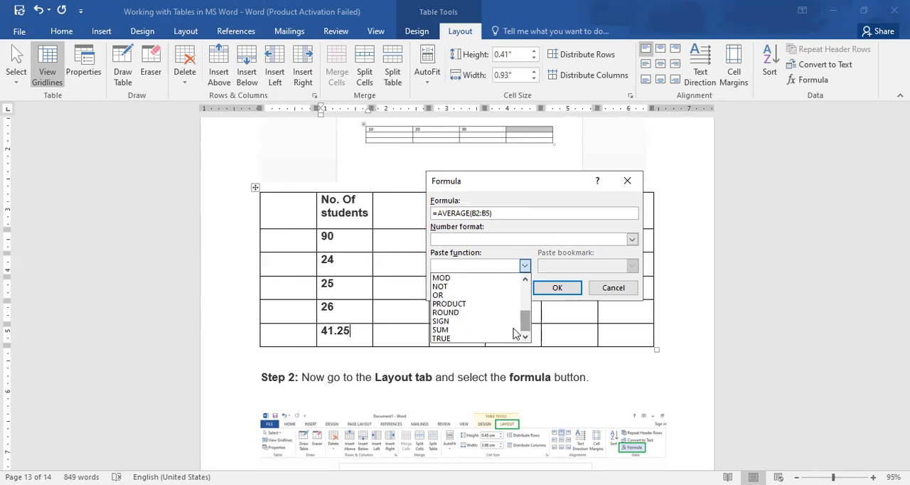
click(476, 304)
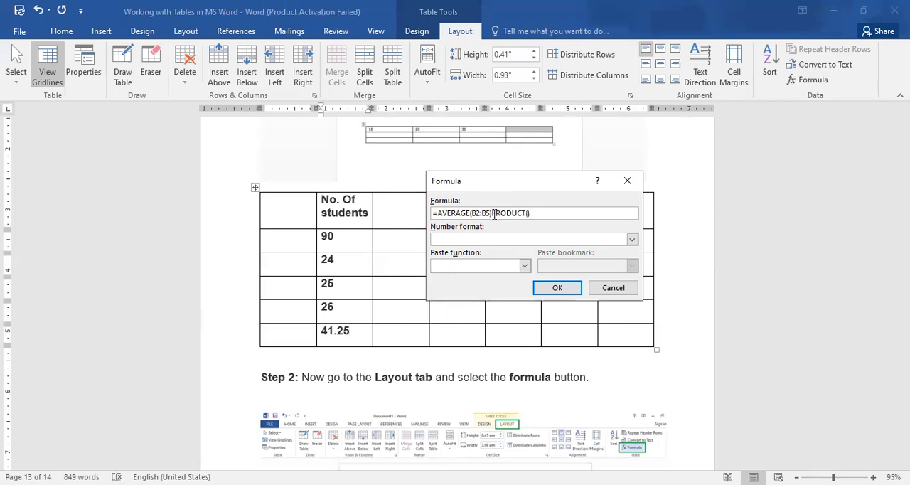
drag(493, 212, 440, 213)
key(BackSpace)
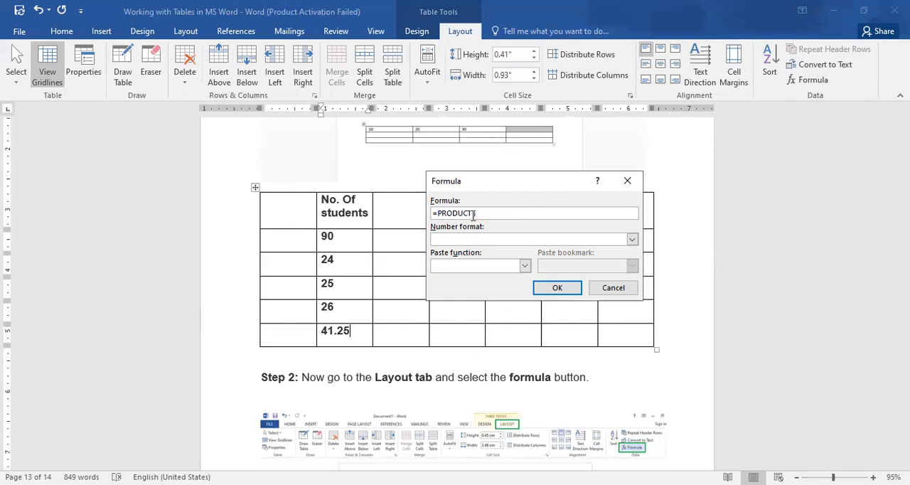
text(B2:B5)
key(Return)
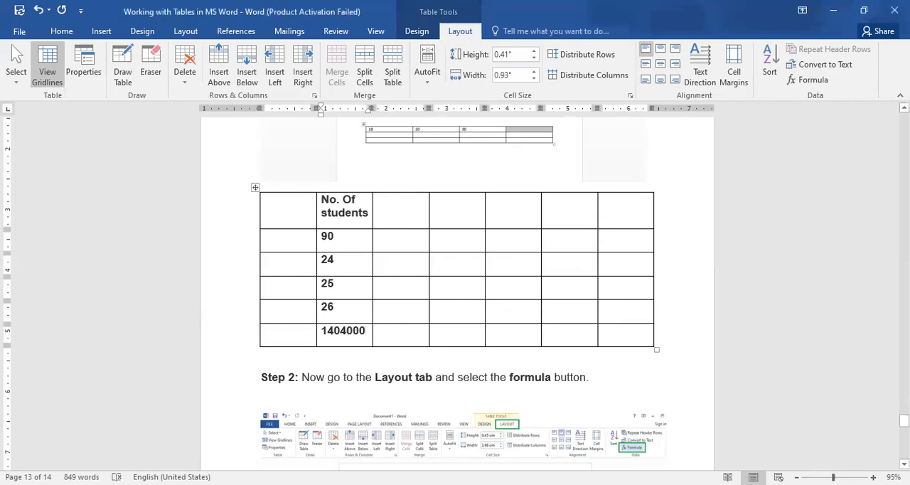
mouse_move(903, 421)
mouse_down()
mouse_move(904, 432)
mouse_move(904, 420)
mouse_up()
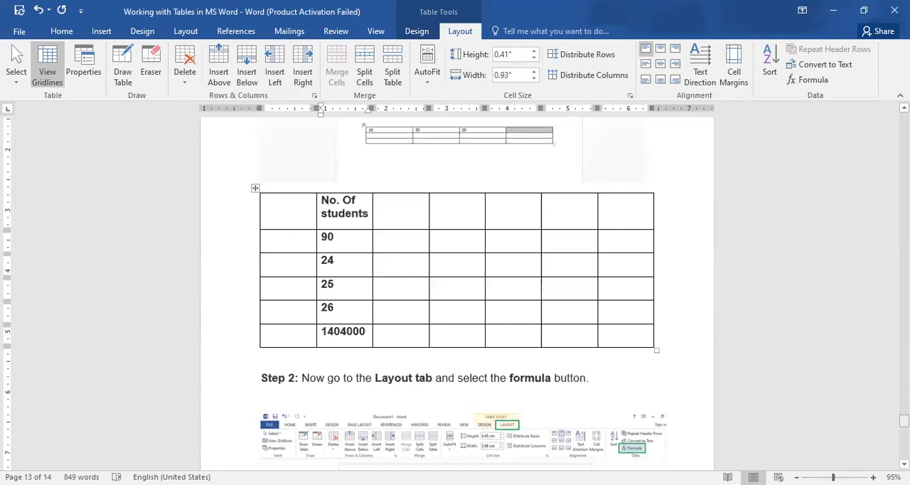
drag(903, 420, 903, 452)
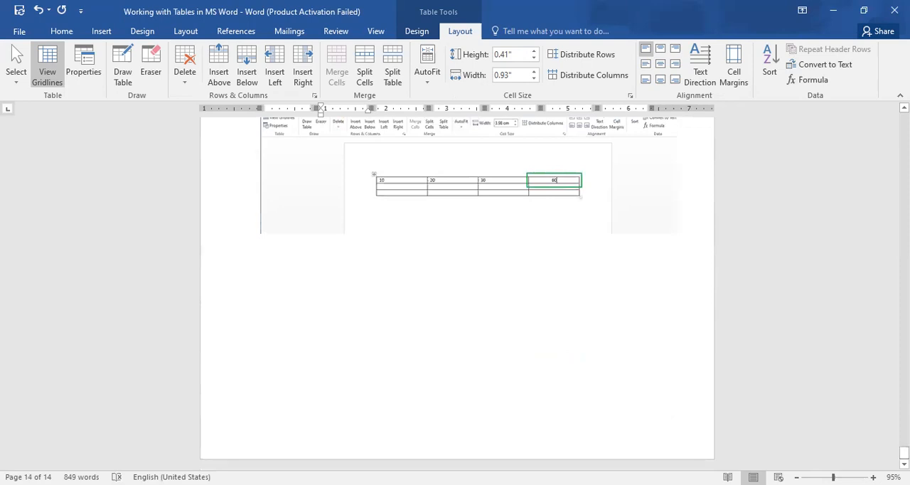